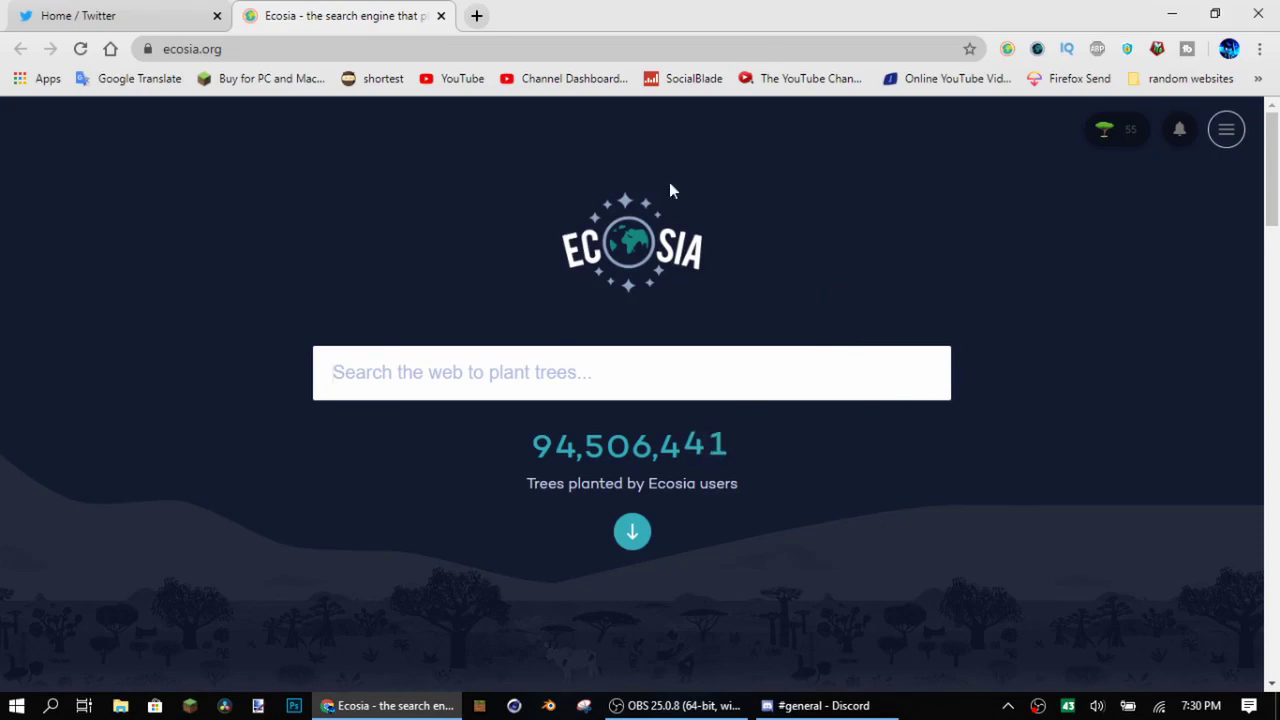
Look over the Ecosia homepage, including its planted-trees counter and web address
scroll(677, 331, "down", 2)
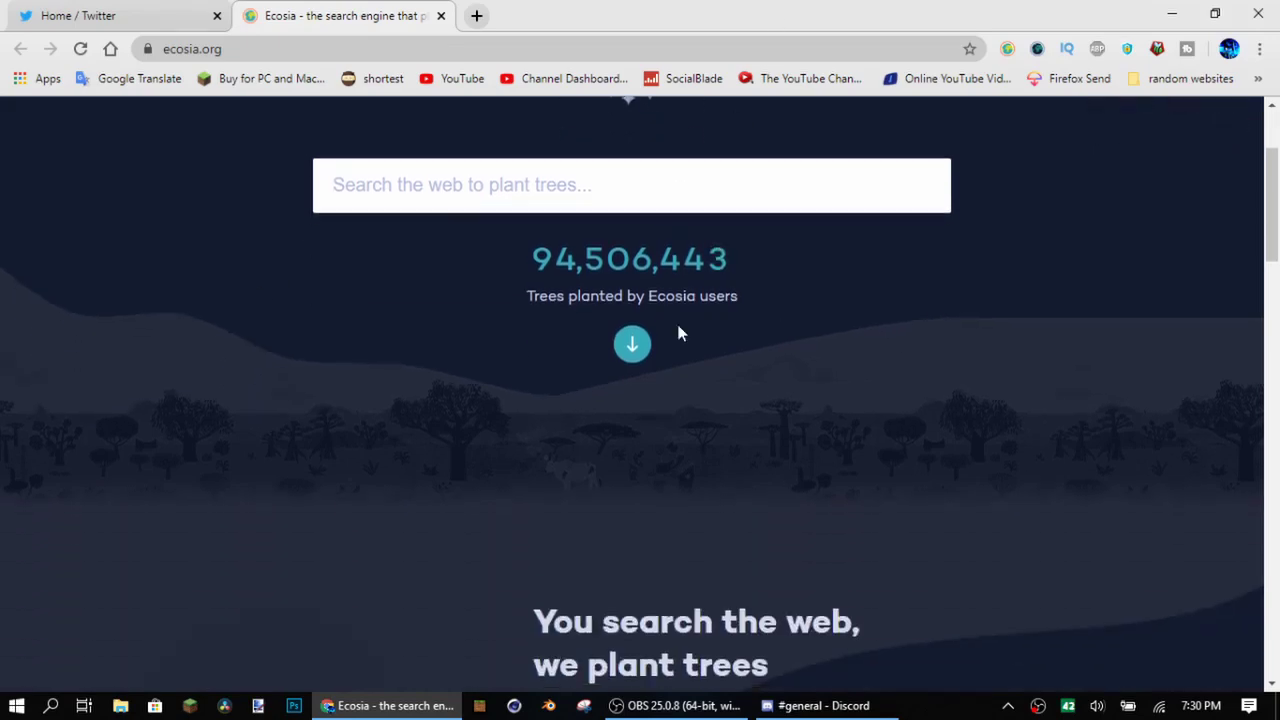
scroll(831, 366, "up", 1)
triple_click(646, 391)
left_click(680, 390)
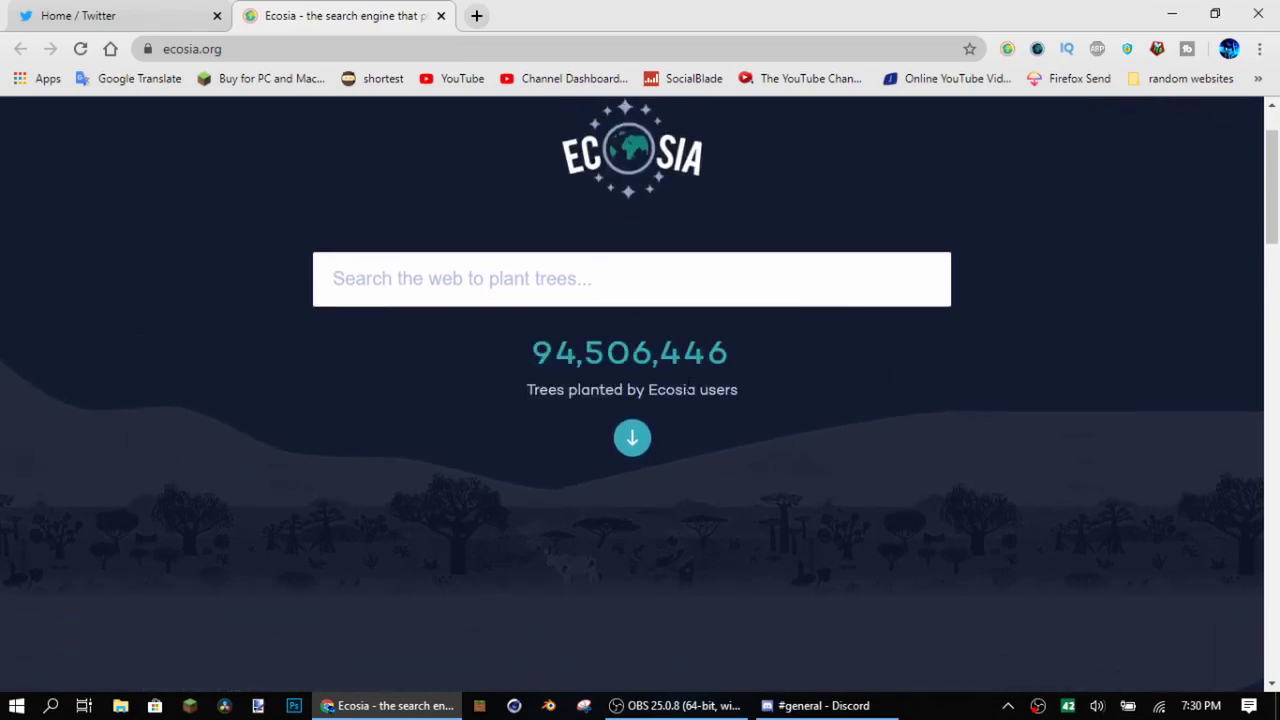
scroll(629, 286, "down", 3)
scroll(594, 222, "up", 2)
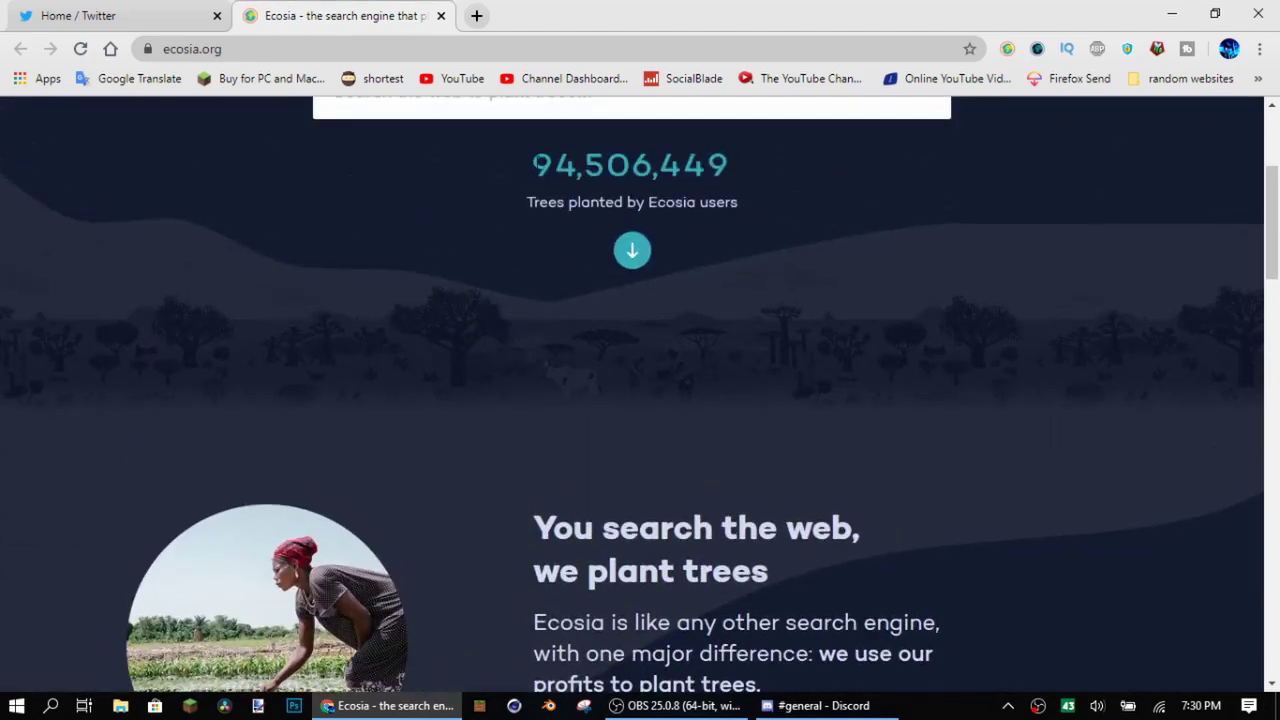
mouse_move(537, 163)
left_mouse_down()
mouse_move(714, 225)
mouse_move(562, 229)
mouse_move(535, 165)
left_mouse_up()
scroll(535, 165, "up", 3)
left_click(253, 54)
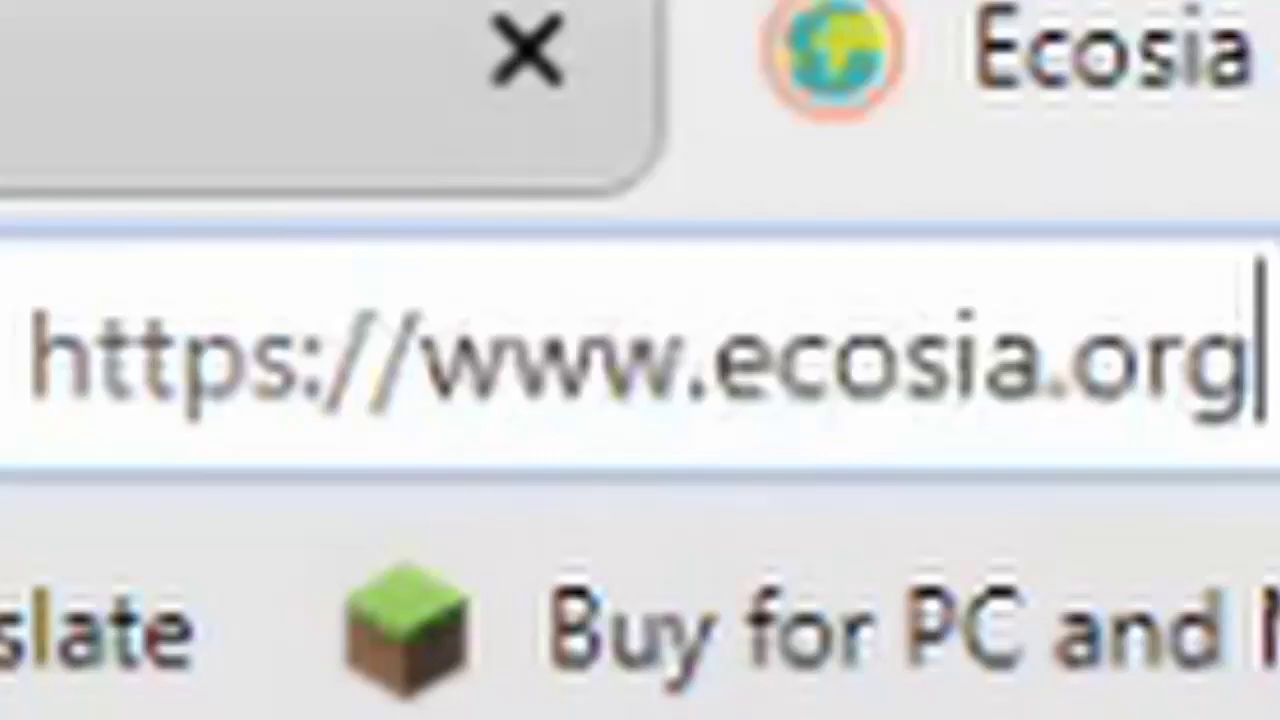
left_click(249, 210)
scroll(278, 237, "down", 5)
scroll(277, 237, "up", 5)
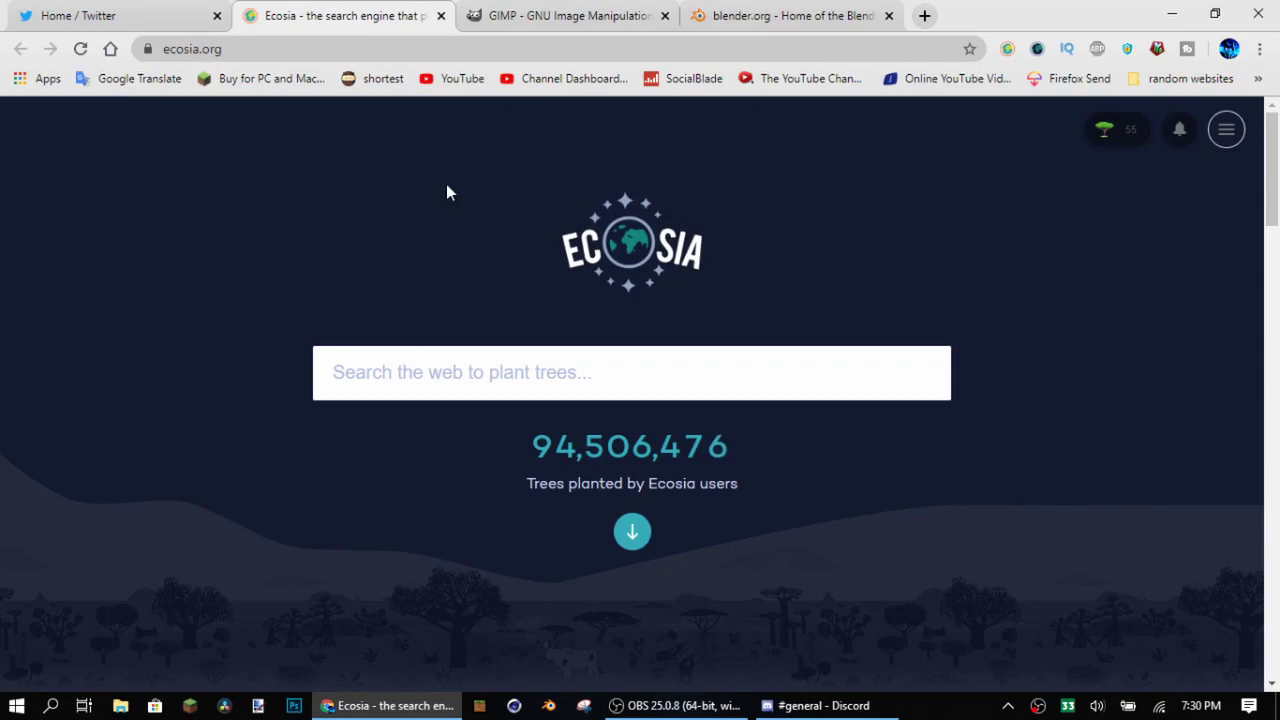
Look through the open GIMP, Blender and Ecosia websites, finishing on the GIMP homepage
left_click(588, 16)
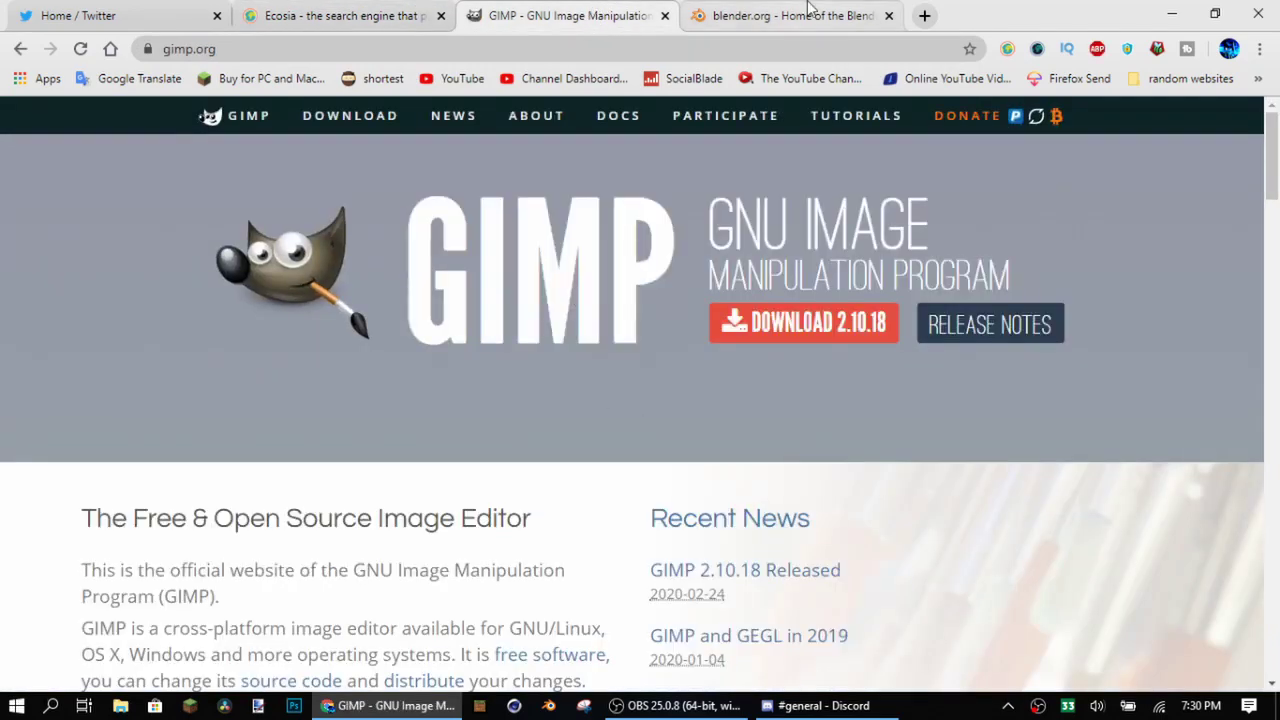
left_click(808, 8)
scroll(1229, 443, "down", 3)
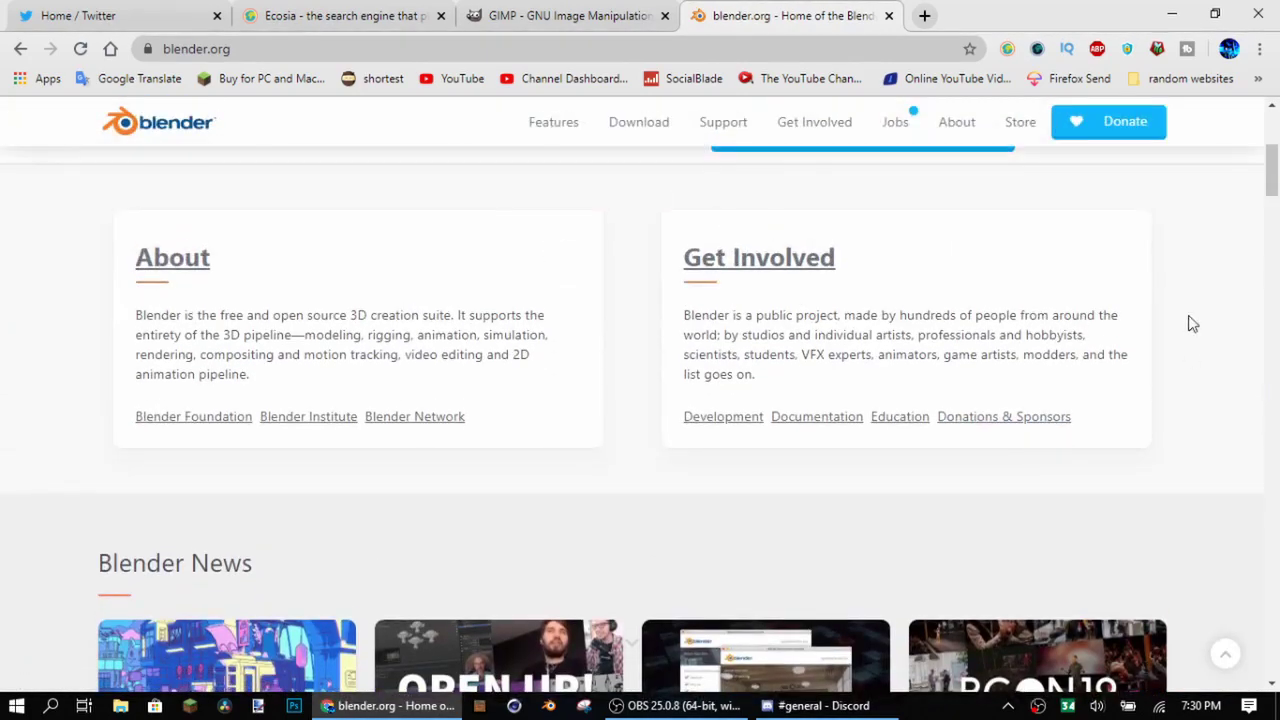
left_click(410, 16)
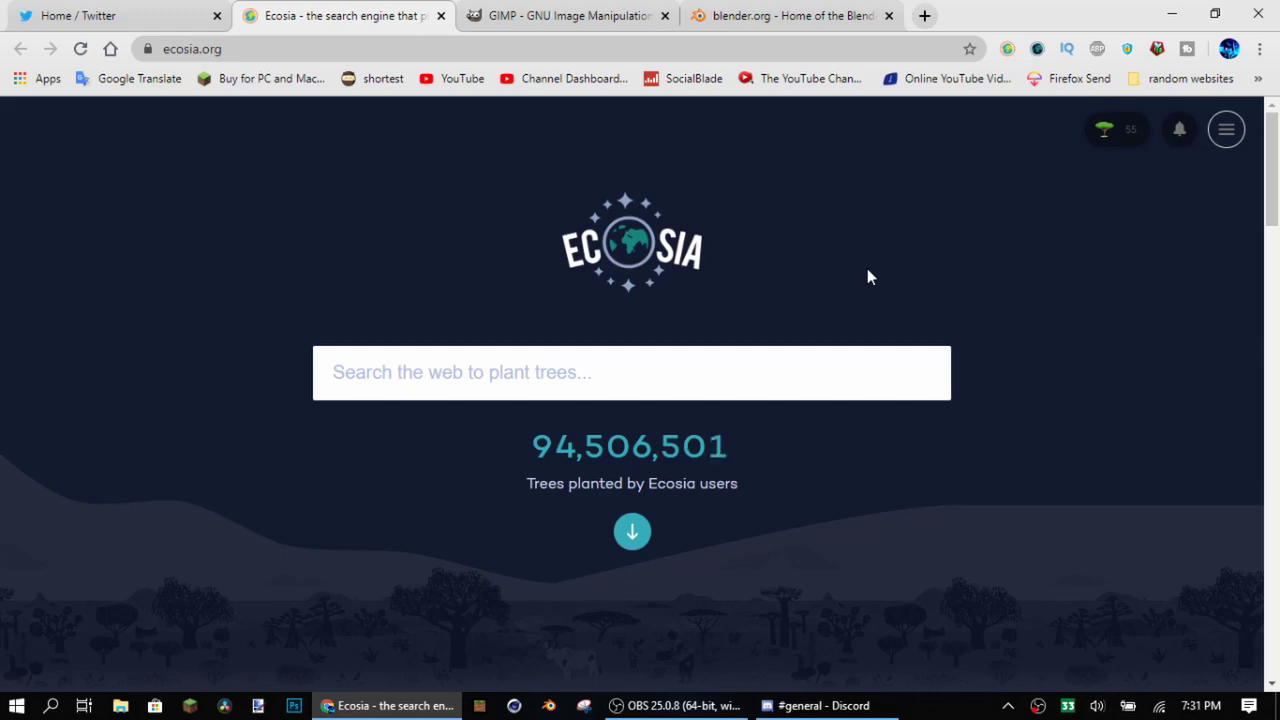
left_click(507, 12)
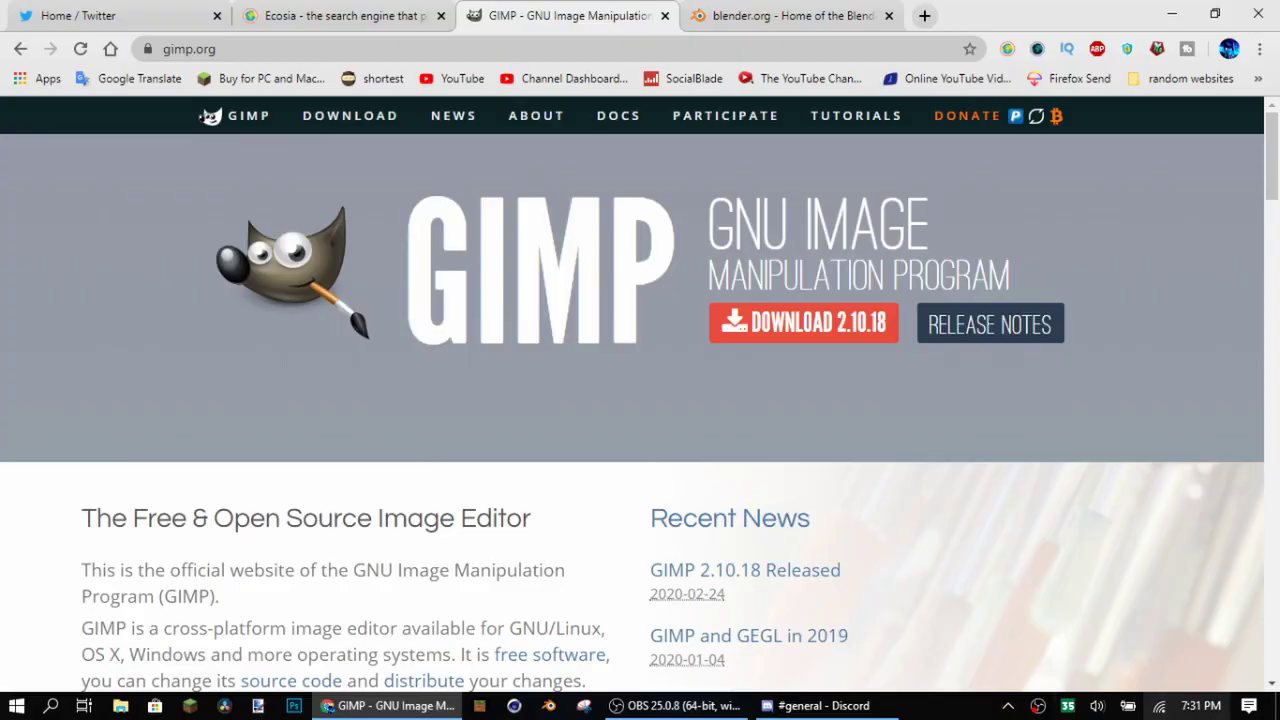
Minimize the browser and open the Rendering studio.c4d project from the desktop in Cinema 4D
left_click(398, 705)
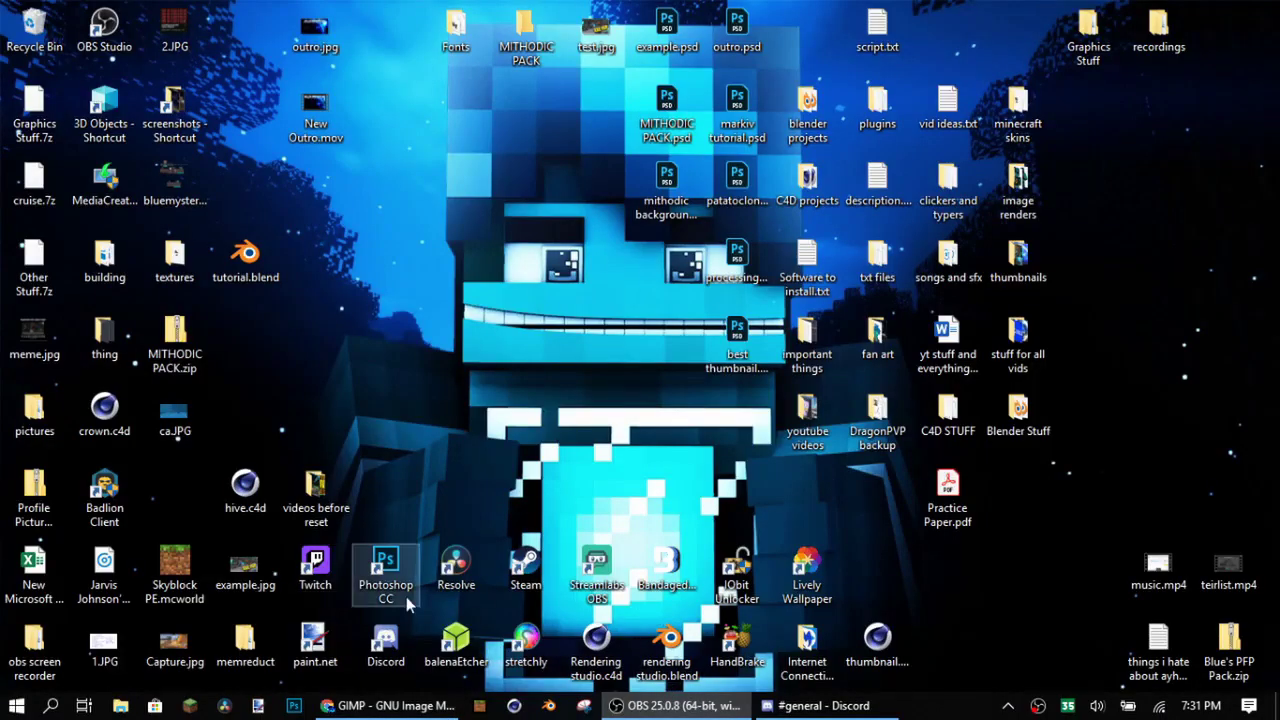
left_click(591, 641)
double_click(594, 648)
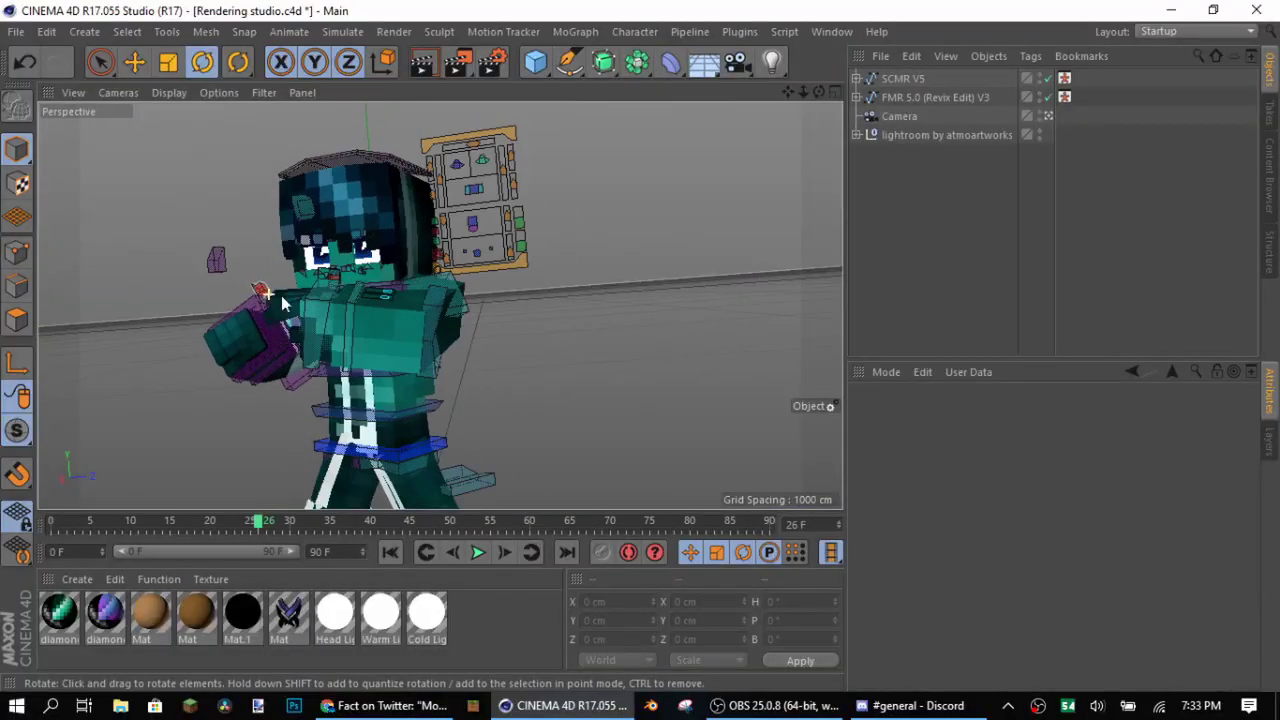
Examine the posed Minecraft character rig in the perspective view from several angles and distances
left_click_drag(281, 297, 546, 344)
scroll(546, 344, "up", 3)
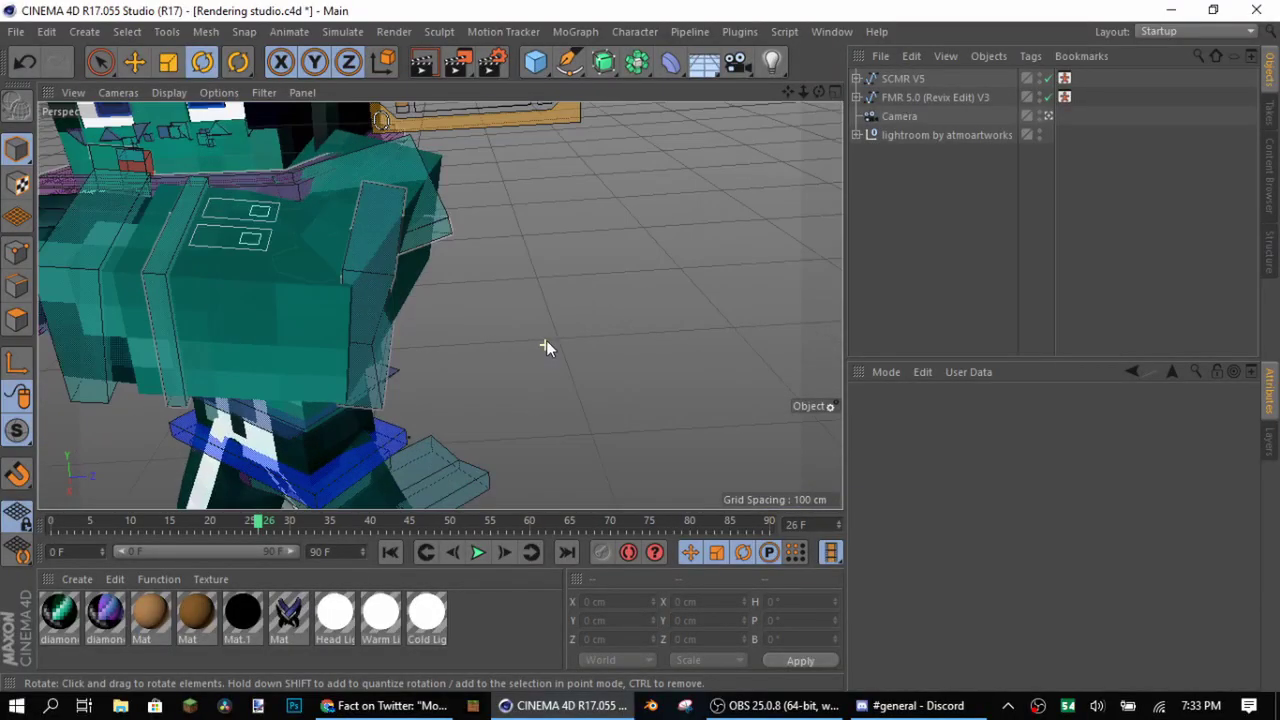
scroll(548, 340, "down", 6)
scroll(749, 359, "down", 3)
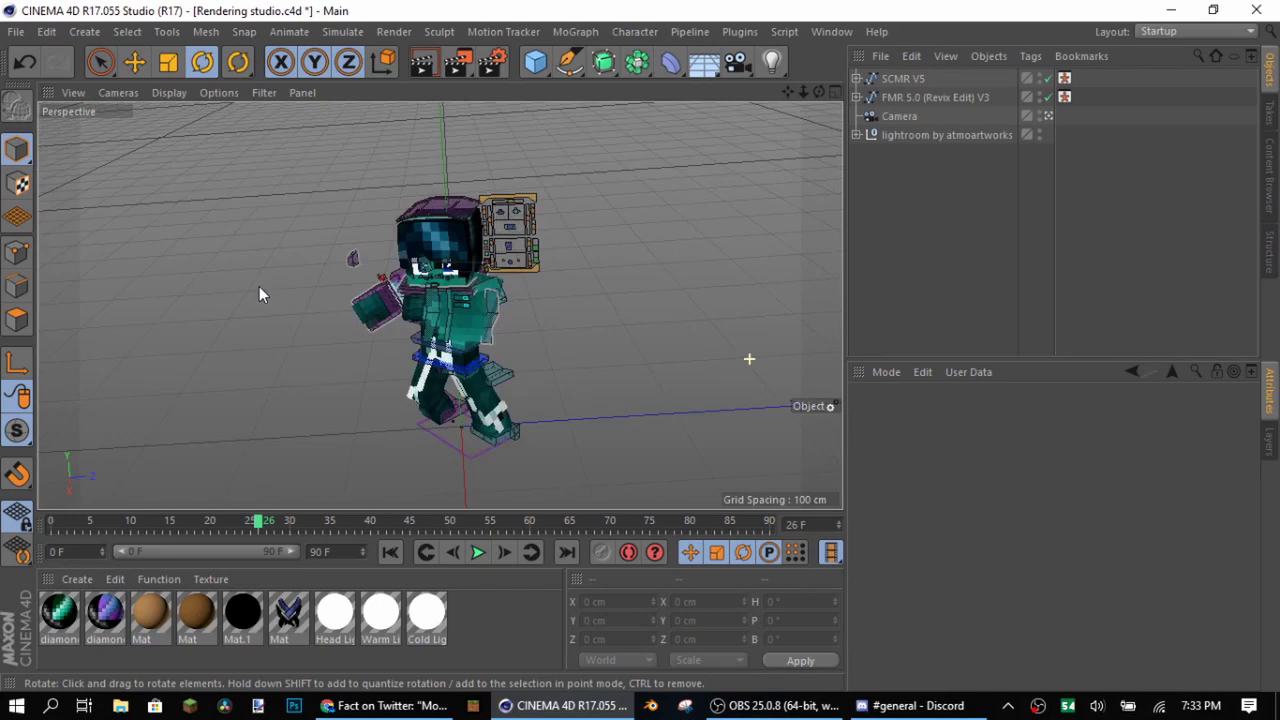
scroll(259, 286, "up", 4)
scroll(540, 362, "down", 4)
scroll(665, 376, "up", 1)
scroll(709, 387, "up", 2)
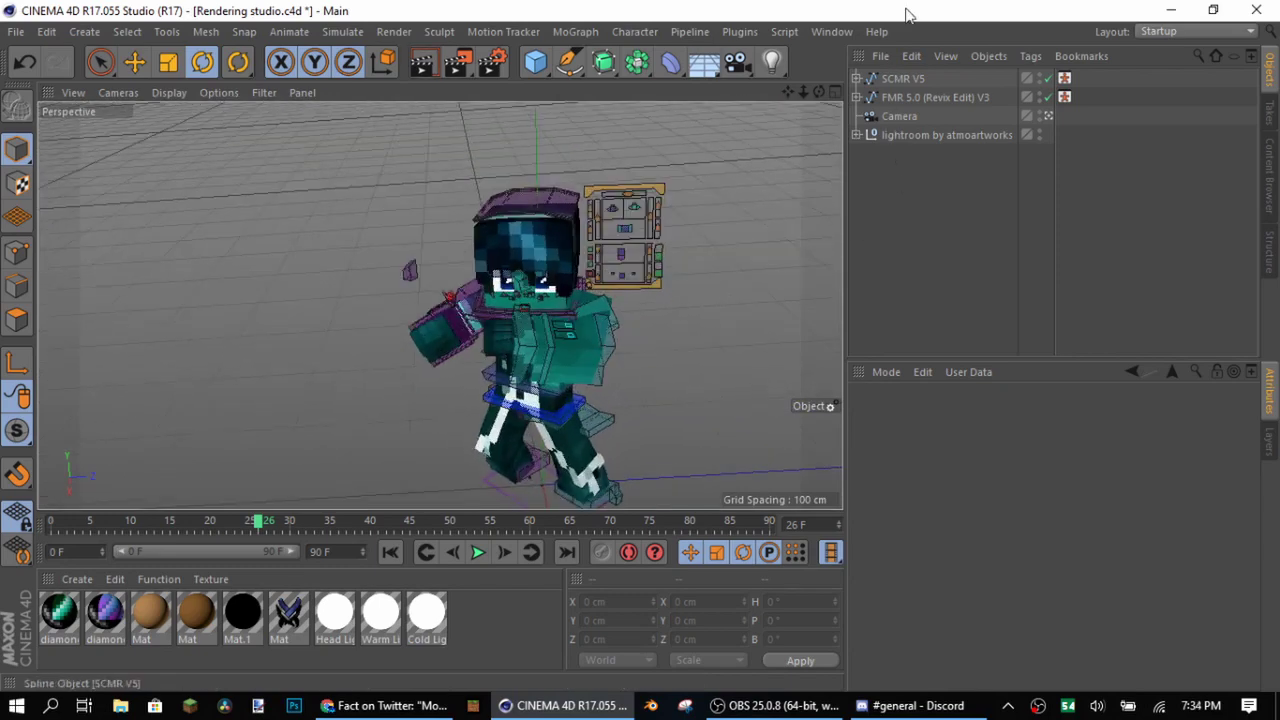
Inspect the properties of the lightroom by atmoartworks object and the SCMR V5 rig
left_click(939, 135)
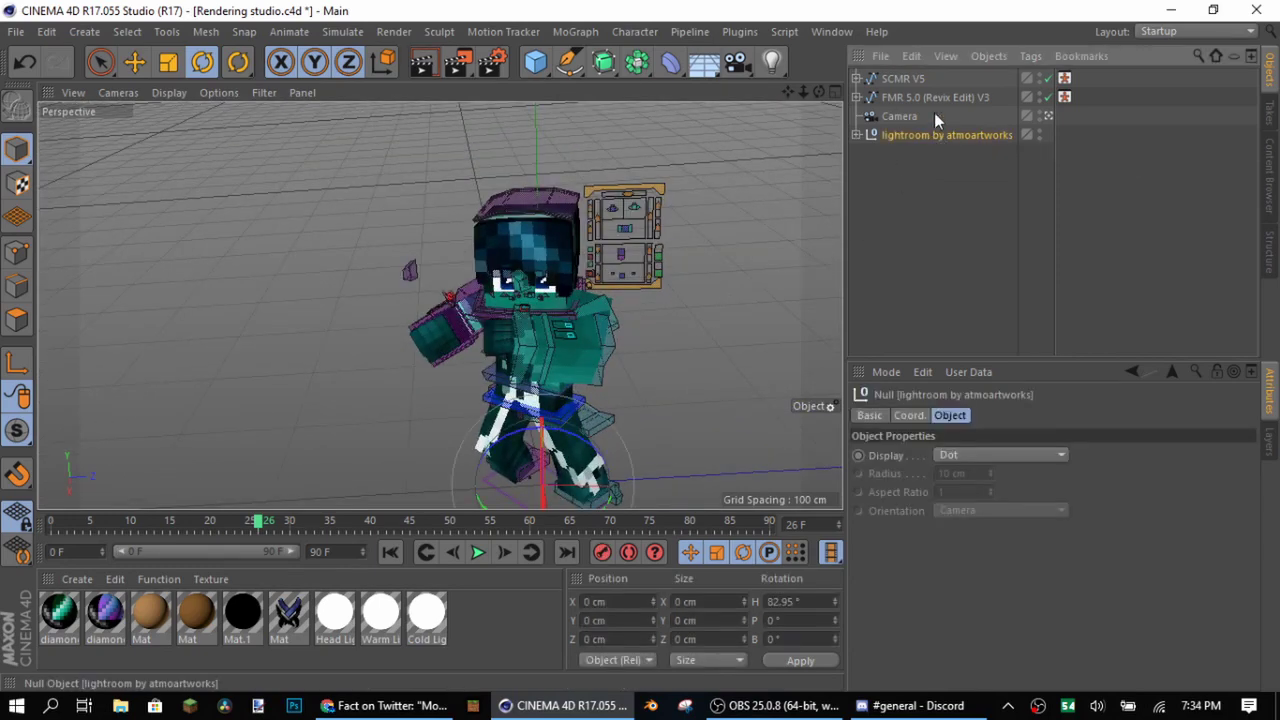
left_click(915, 83)
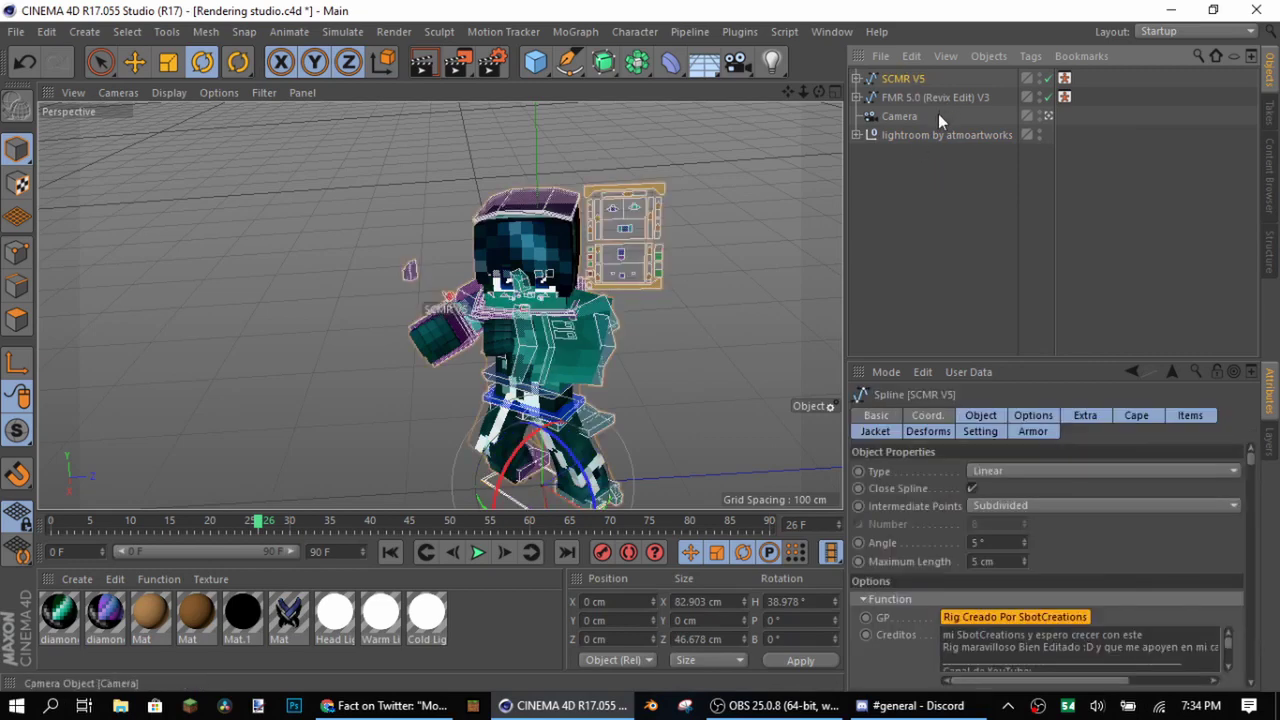
left_click(944, 137)
left_click(922, 79)
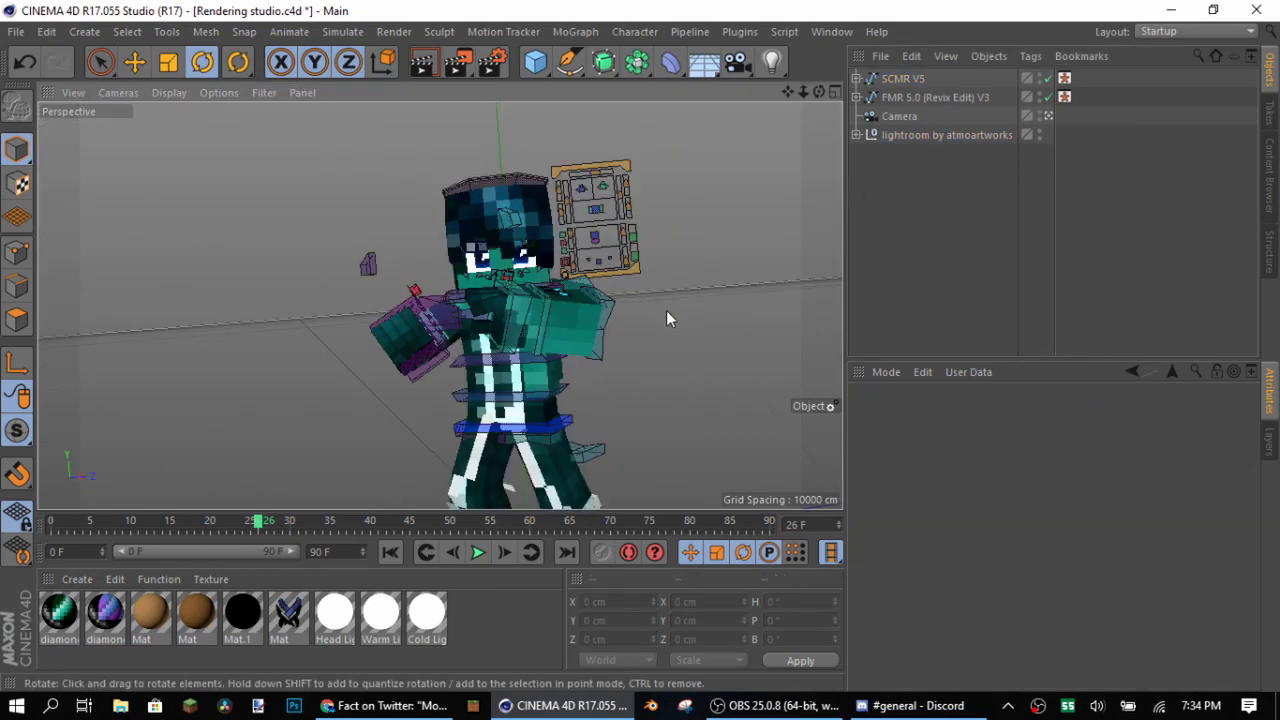
Examine the SCMR V5 character's face with the someone.png skin, close up around the eyes
left_click_drag(659, 297, 532, 481)
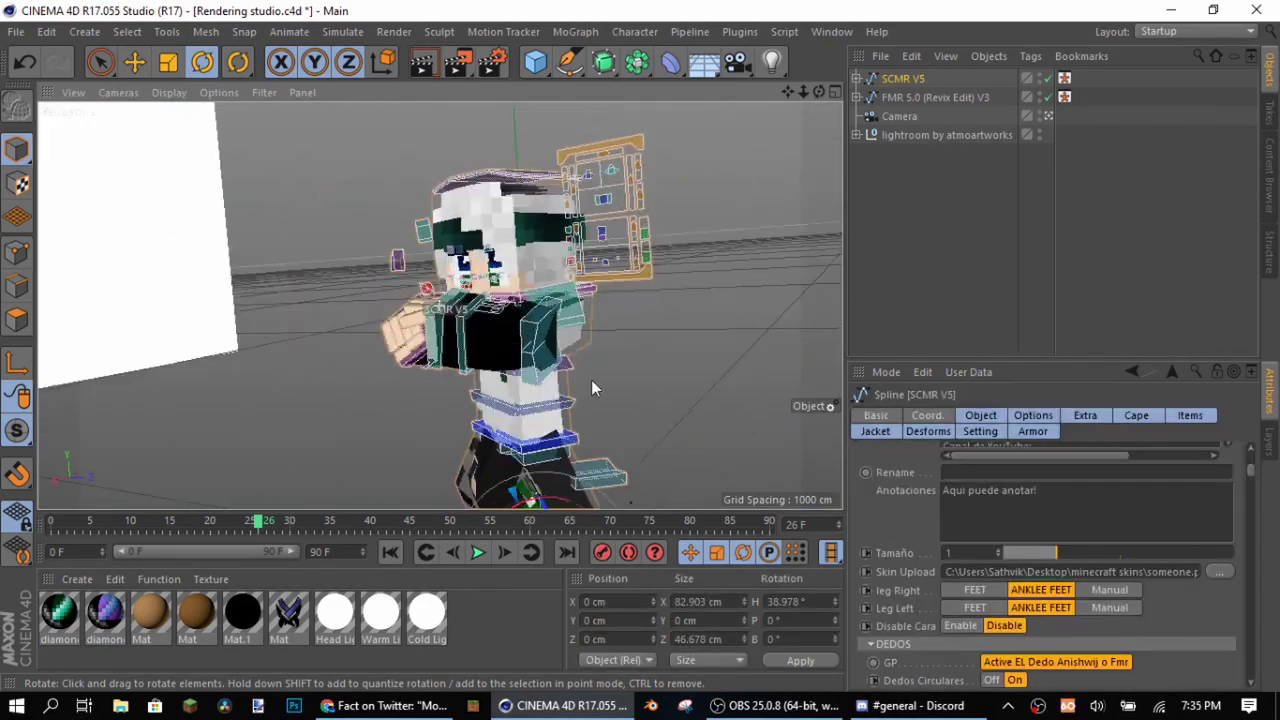
left_click_drag(591, 379, 510, 315)
scroll(510, 315, "up", 6)
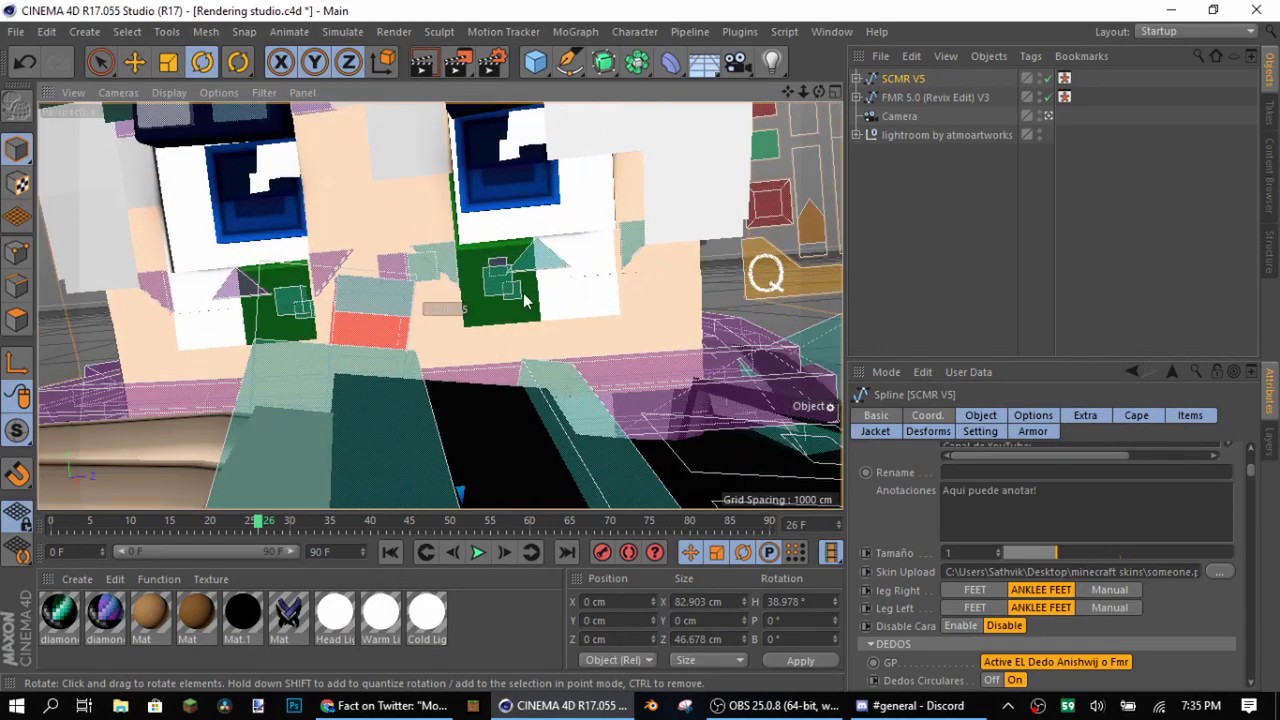
scroll(548, 314, "down", 8)
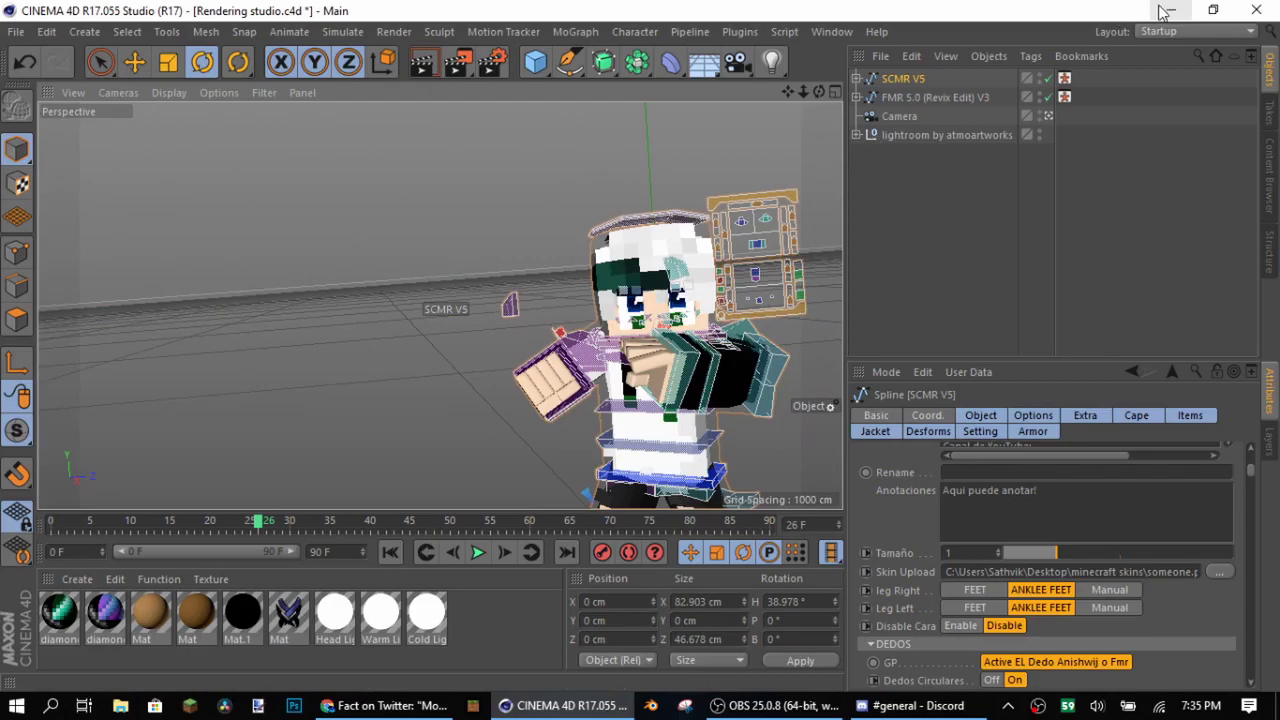
Minimize Cinema 4D and launch paint.net from the desktop
left_click(1163, 12)
left_click(1165, 12)
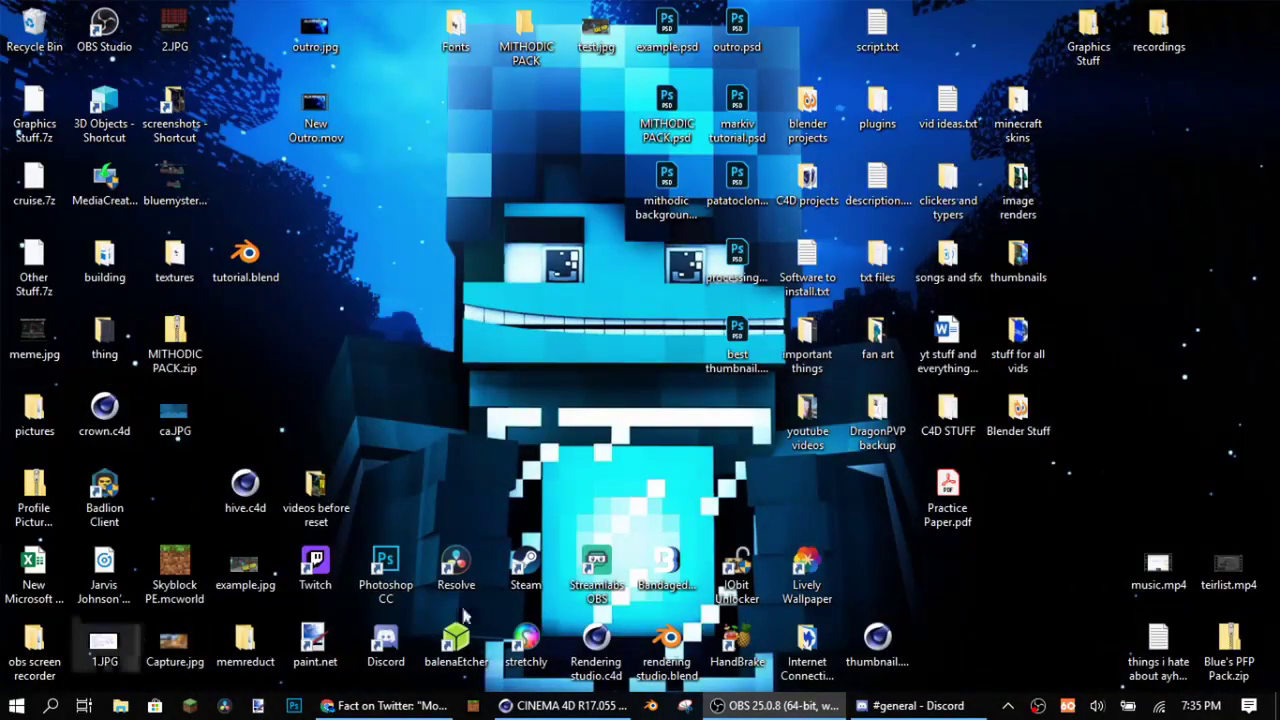
left_click(316, 644)
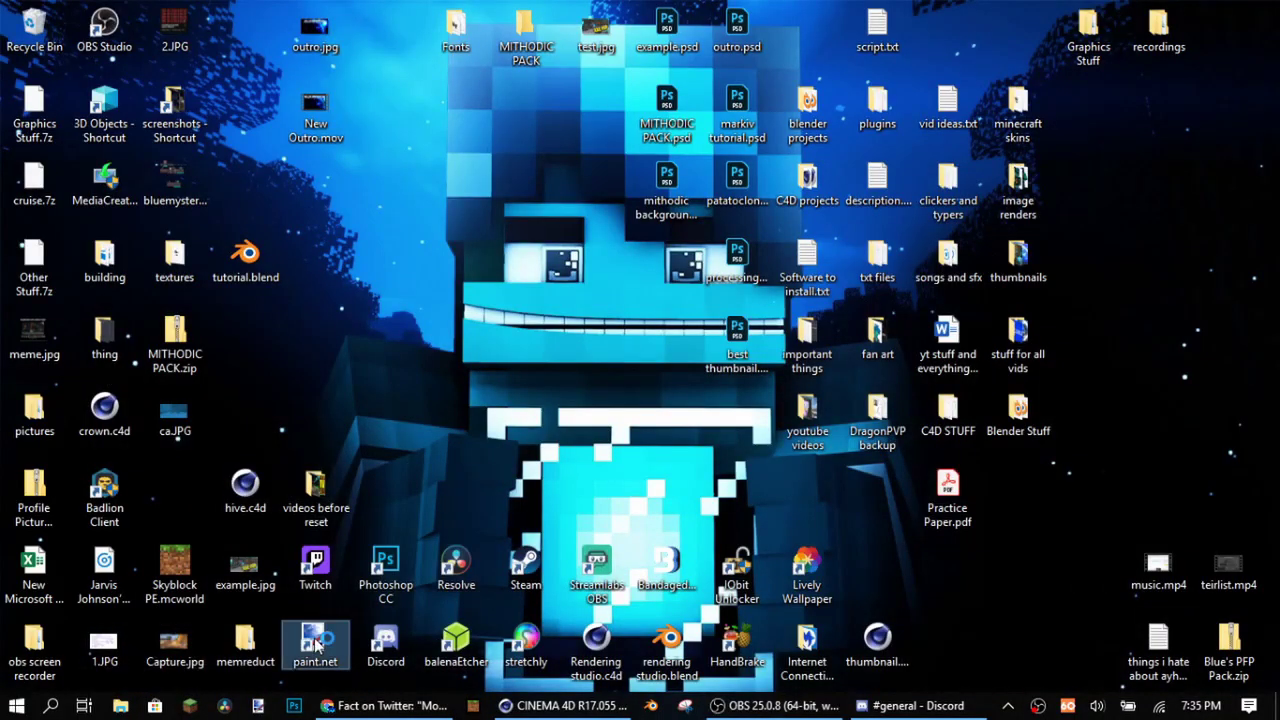
double_click(316, 644)
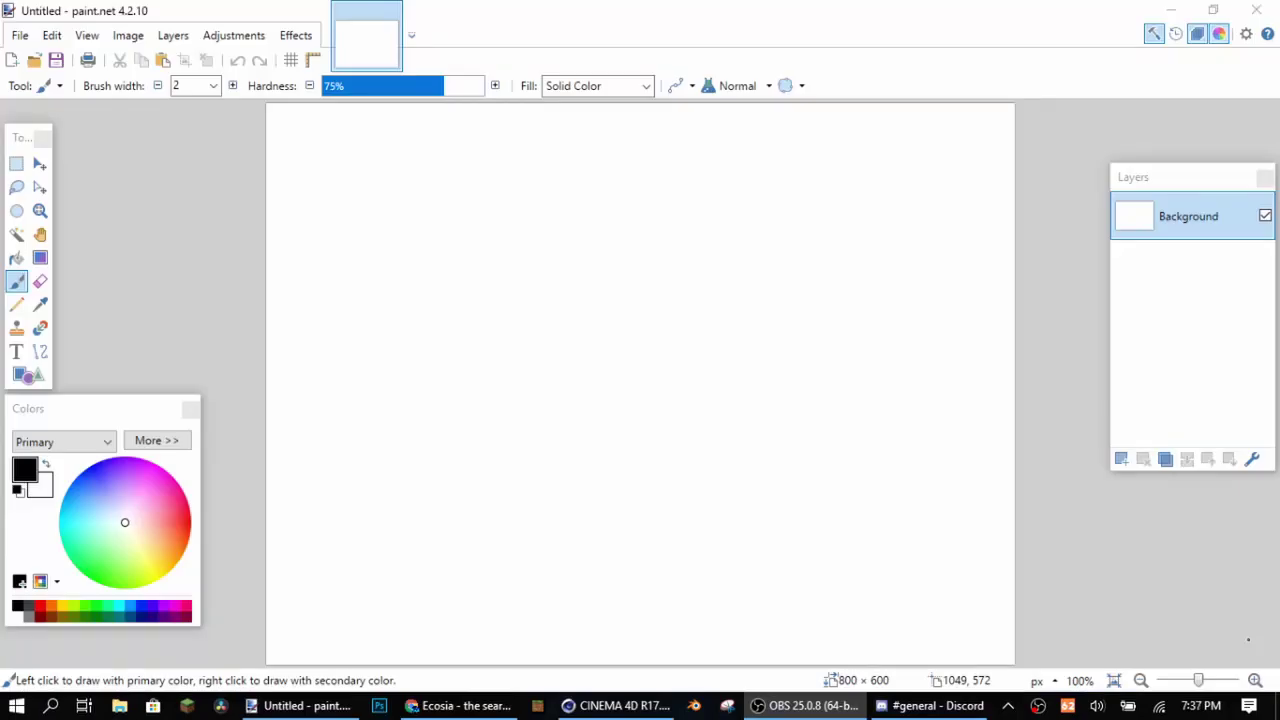
Open the someone.png skin image and fit it to the window
left_click(20, 35)
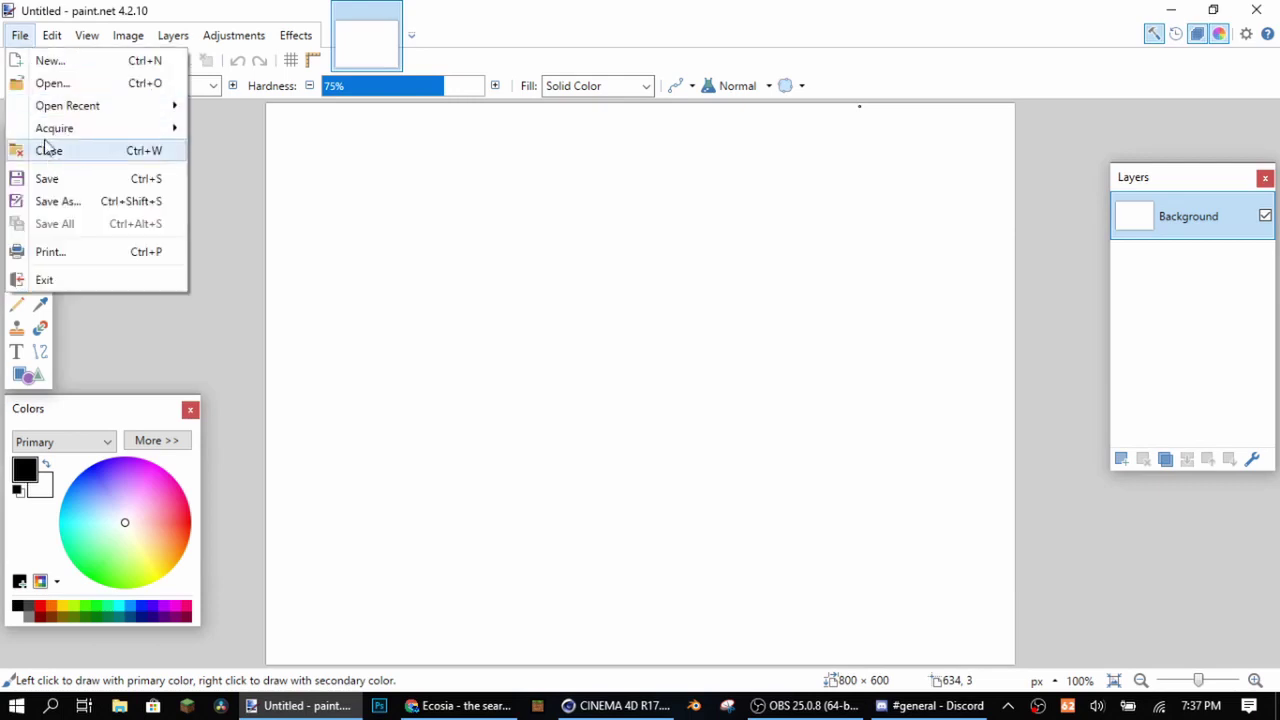
left_click(88, 88)
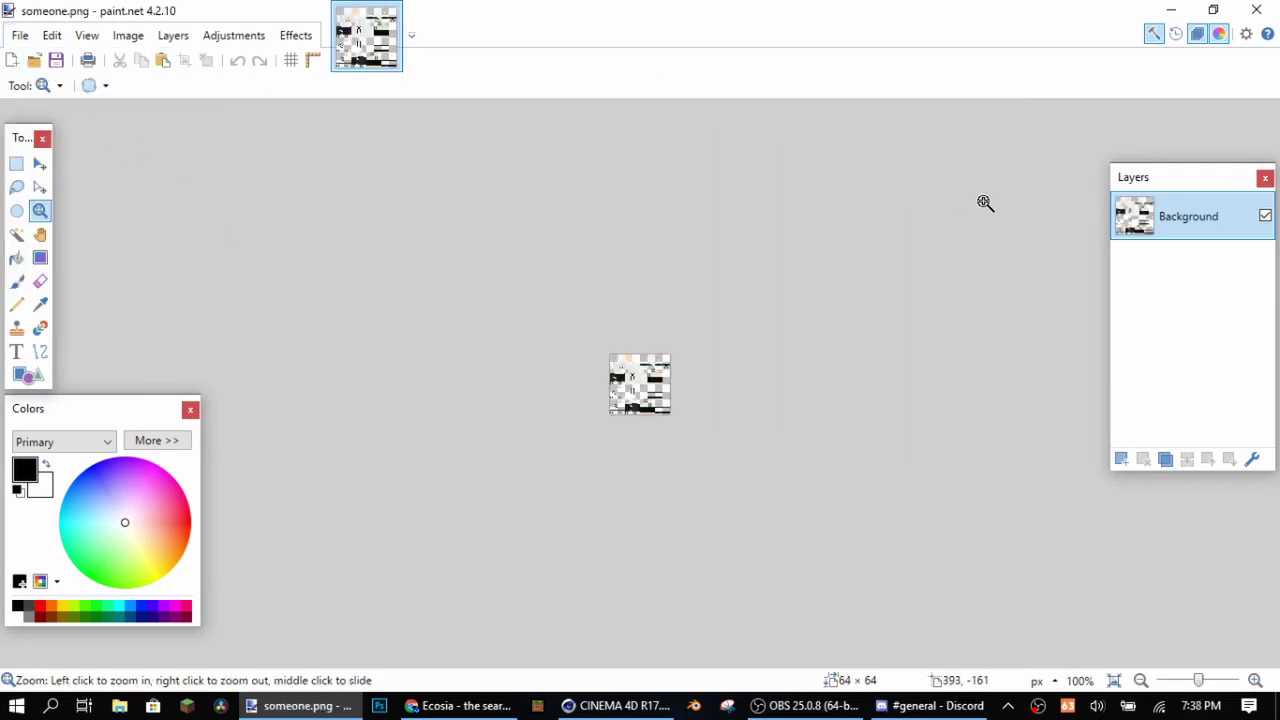
key("ctrl+b")
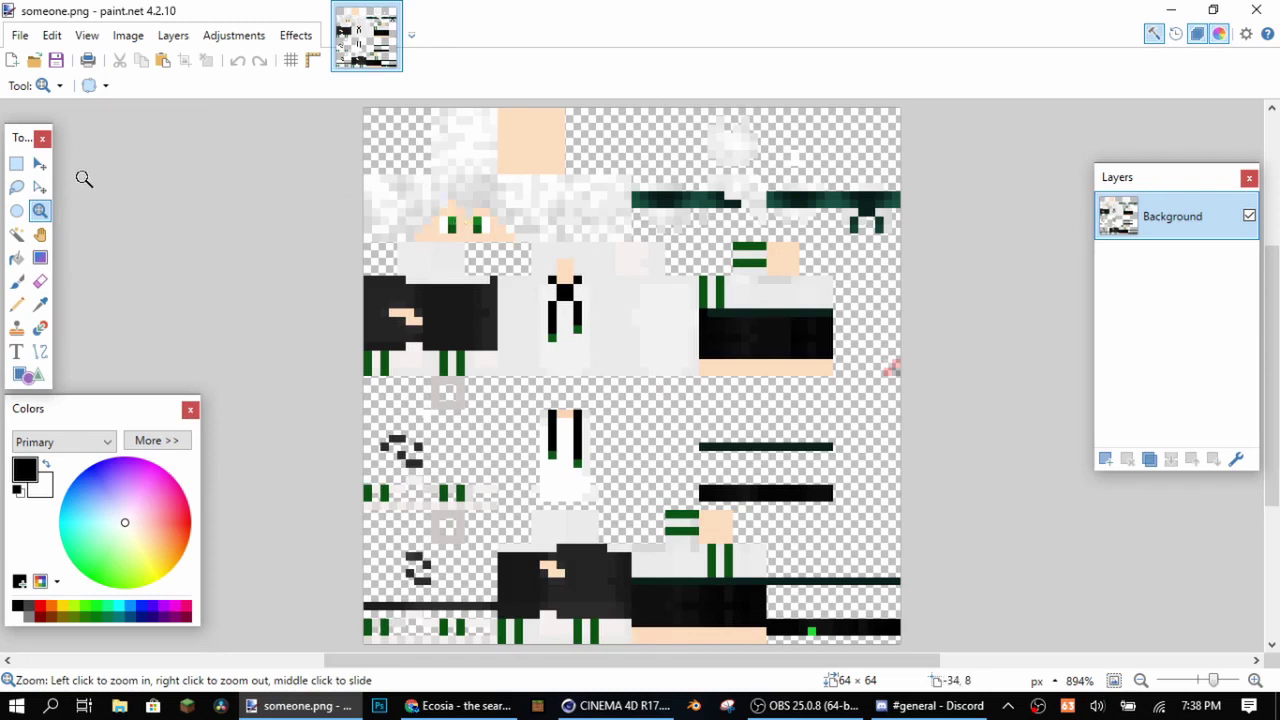
Get the Color Picker ready for sampling the face's skin tone, and switch to the Pencil tool for retouching the eyes
left_click(16, 163)
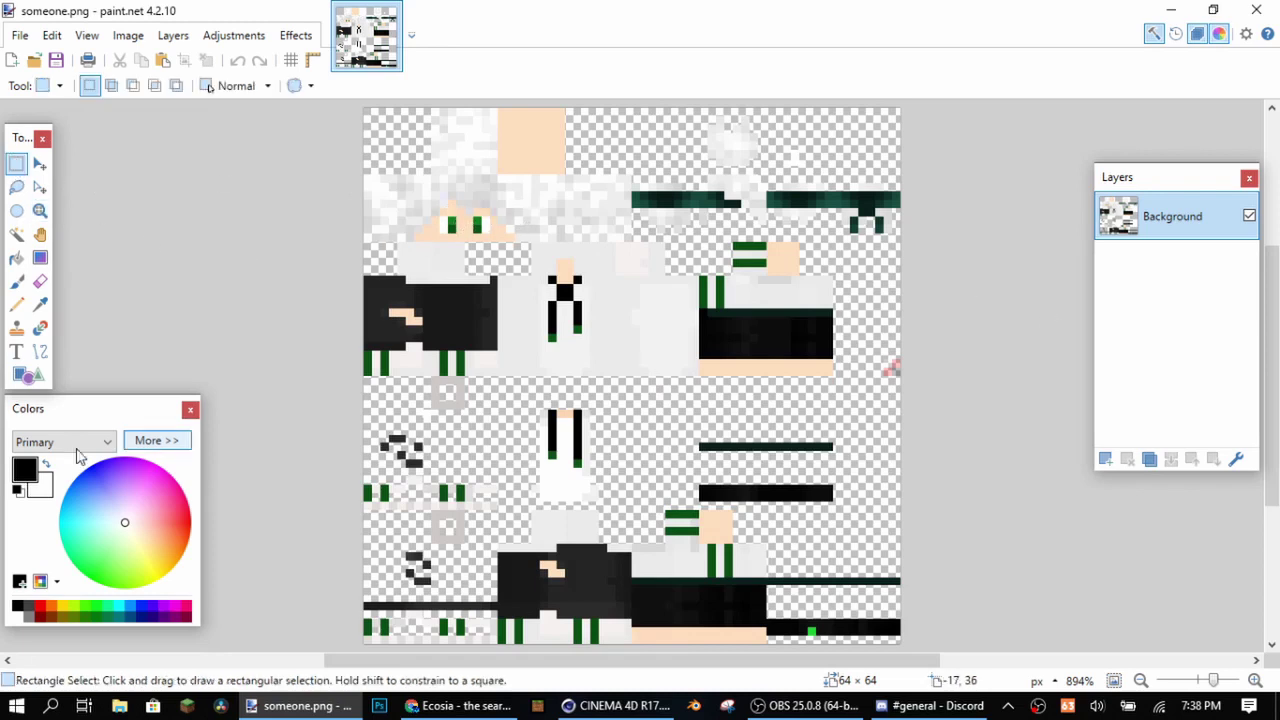
left_click(17, 303)
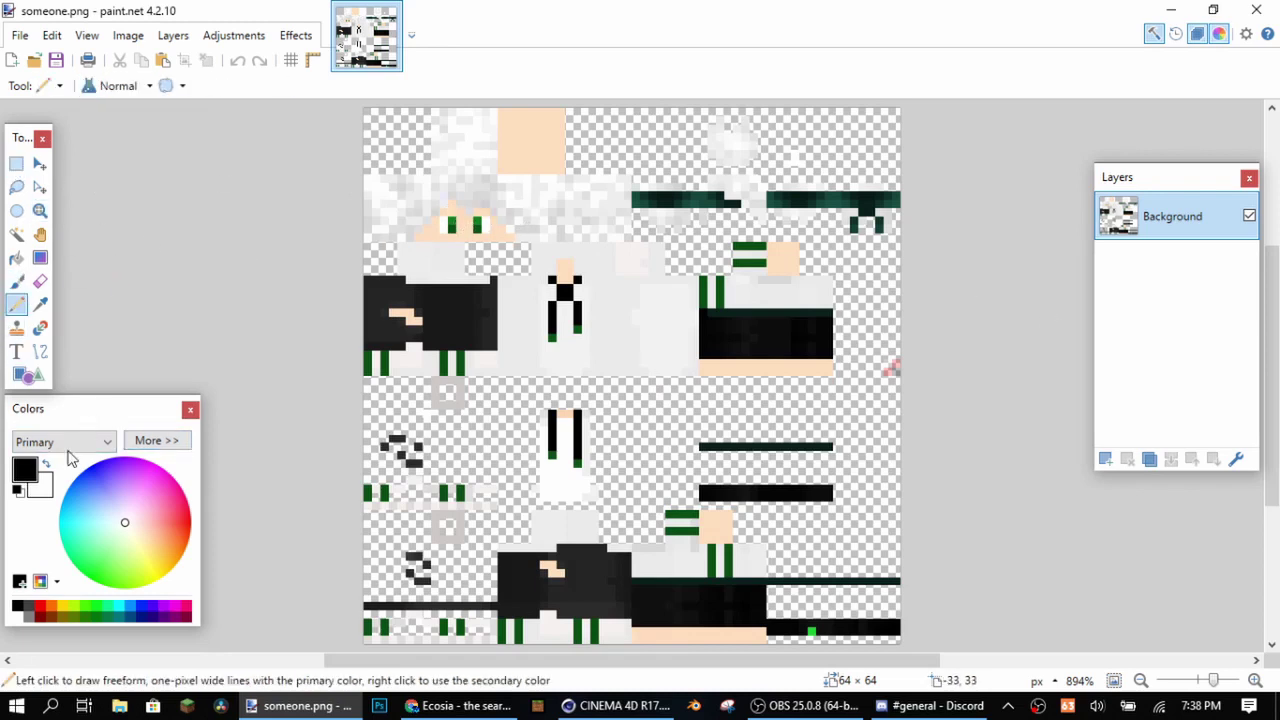
left_click(40, 303)
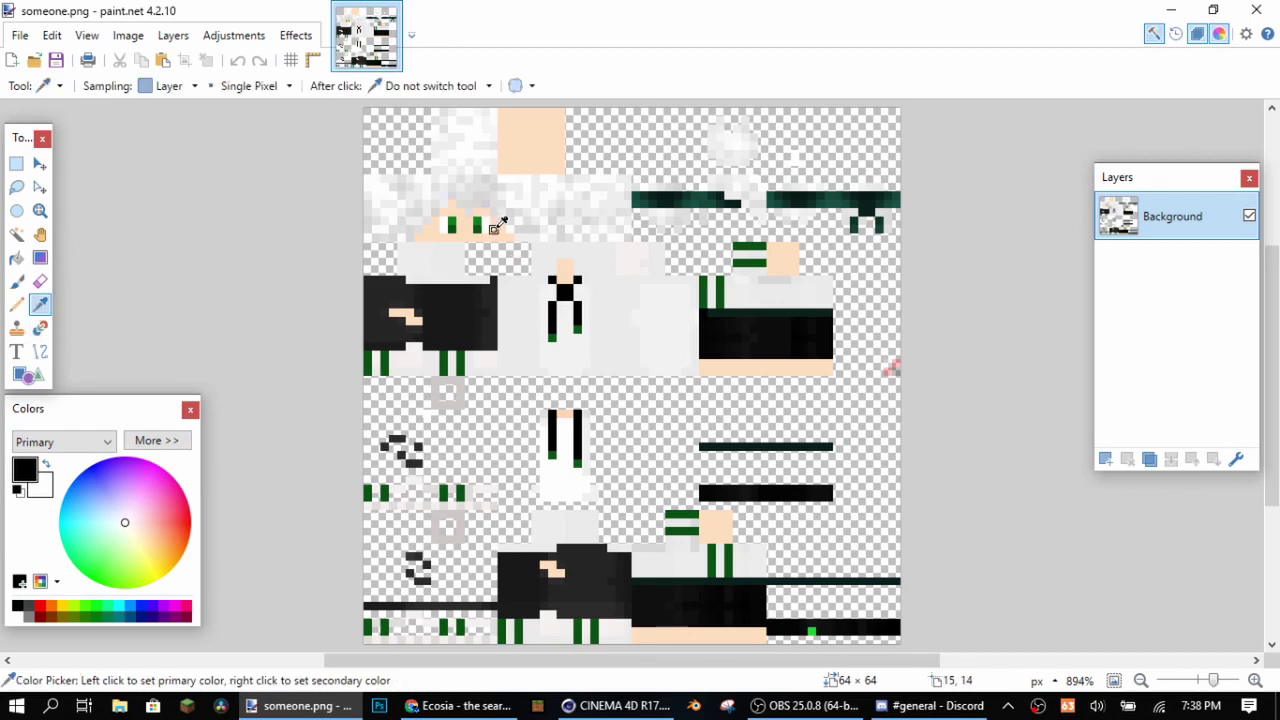
key("p")
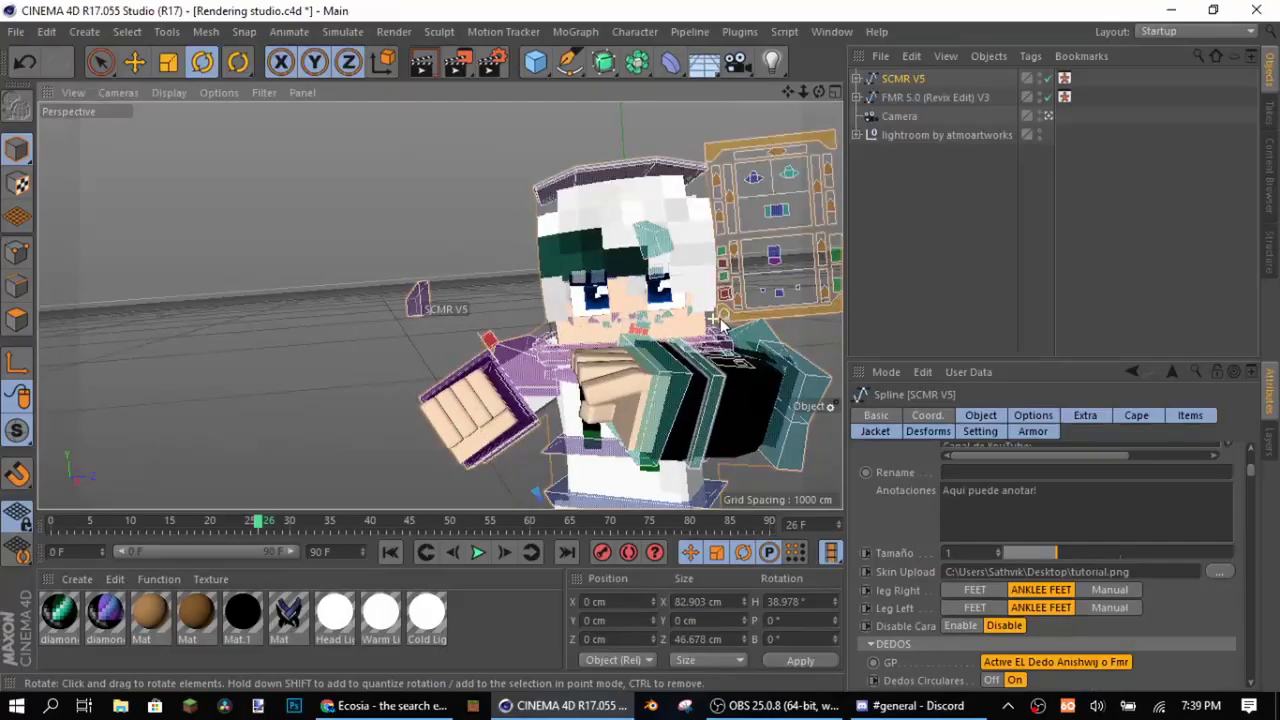
Examine the character's face with the tutorial.png skin in Cinema 4D, and find the rig's right and left eye color settings
scroll(720, 326, "up", 5)
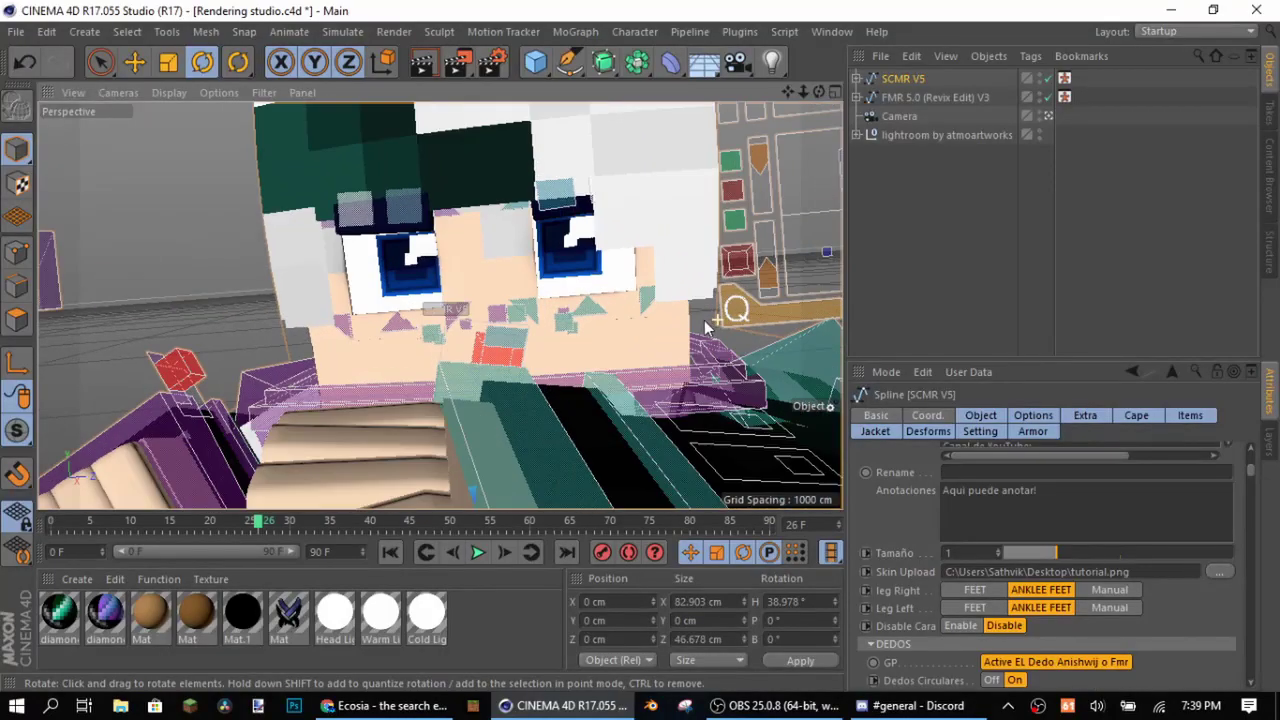
scroll(658, 326, "down", 8)
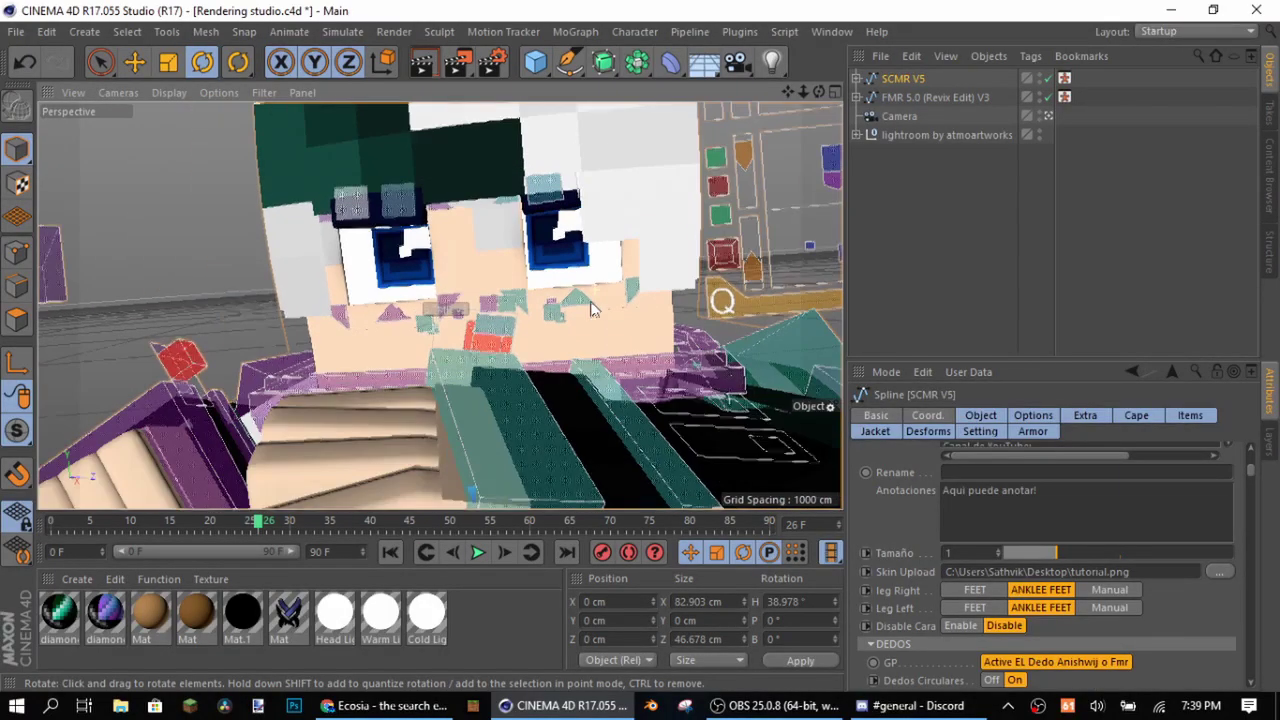
left_click_drag(592, 415, 760, 430, "alt")
scroll(1177, 601, "down", 8)
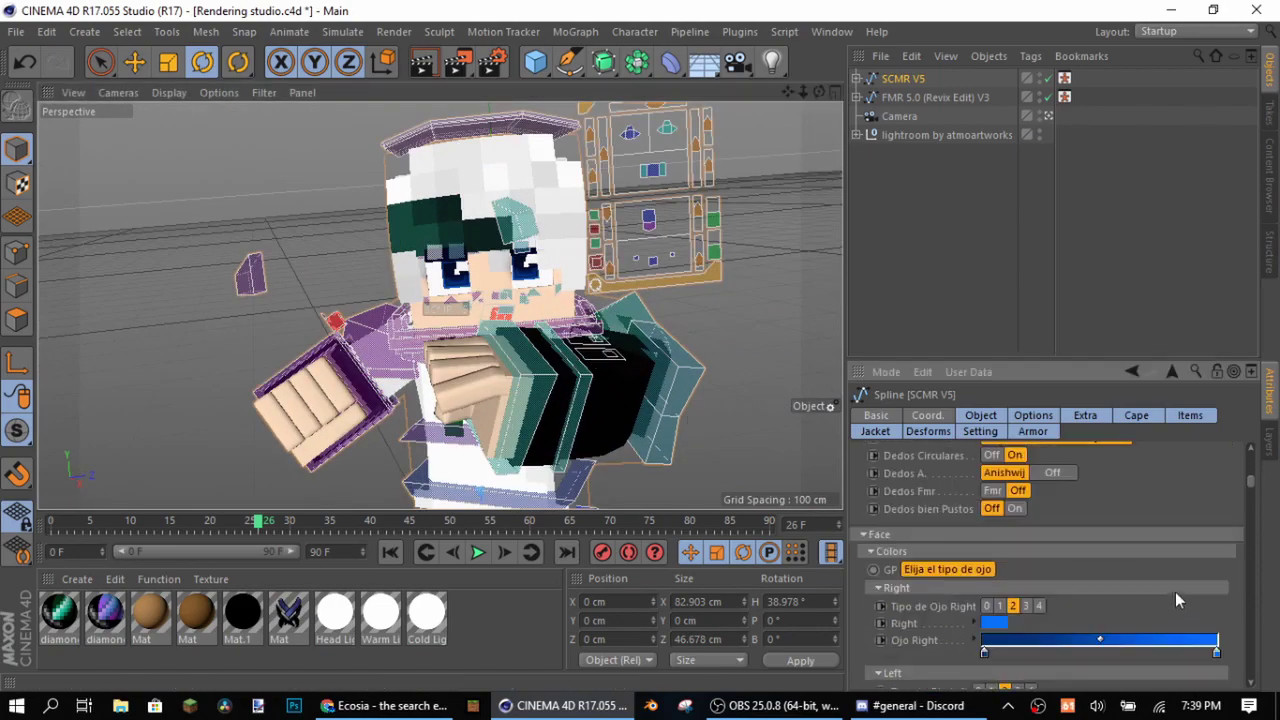
scroll(1152, 640, "down", 6)
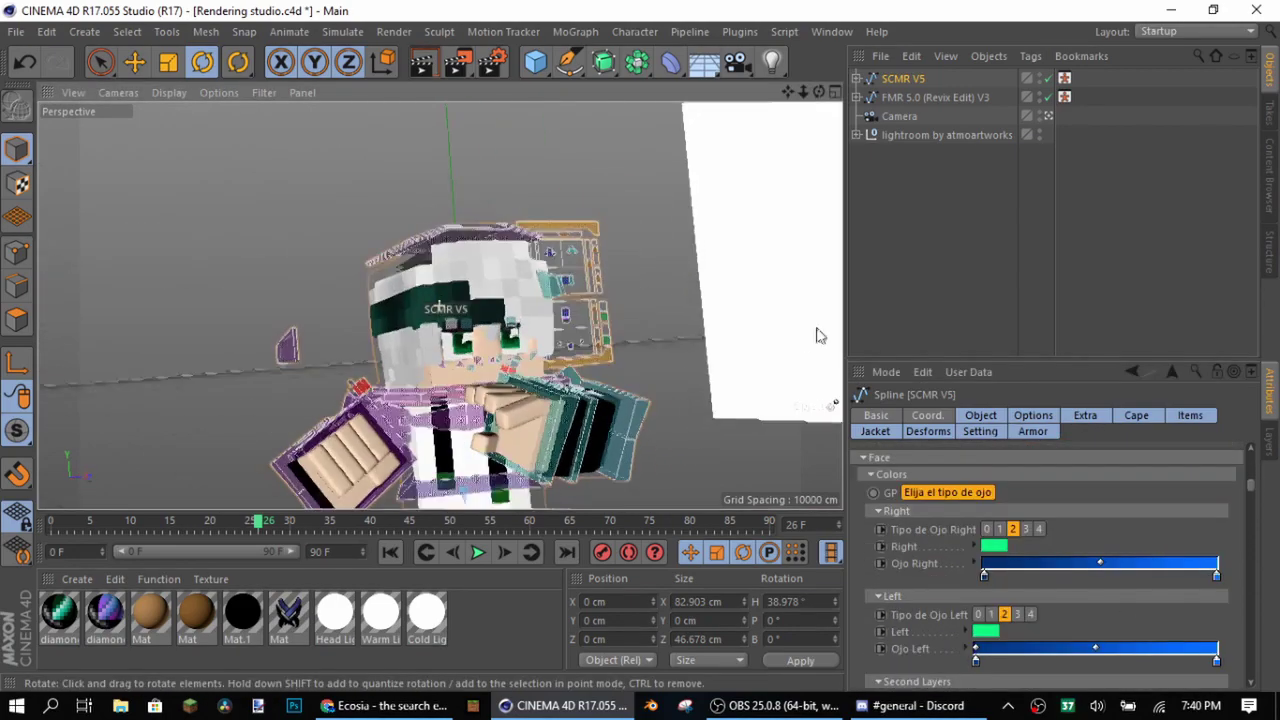
Repose the SCMR V5 character's arms so both forearms bend forward beside the torso
left_click_drag(817, 335, 750, 440, "alt")
left_click(723, 352)
left_click(797, 448)
left_click(627, 419)
left_click(777, 486)
left_click(689, 394)
left_click(777, 440)
left_click_drag(777, 440, 336, 490, "alt")
left_click(306, 368)
scroll(615, 430, "down", 3)
left_click_drag(615, 430, 663, 415, "alt")
scroll(398, 438, "up", 5)
Curl the fingers of both the character's hands into fists by moving the red finger controllers on the wrists
left_click(416, 389)
key("e")
left_click_drag(482, 410, 457, 411, "alt")
left_click(250, 272)
left_click_drag(250, 272, 749, 462, "alt")
left_click(516, 320)
mouse_move(506, 410)
left_mouse_down()
mouse_move(505, 436)
mouse_move(508, 412)
left_mouse_up()
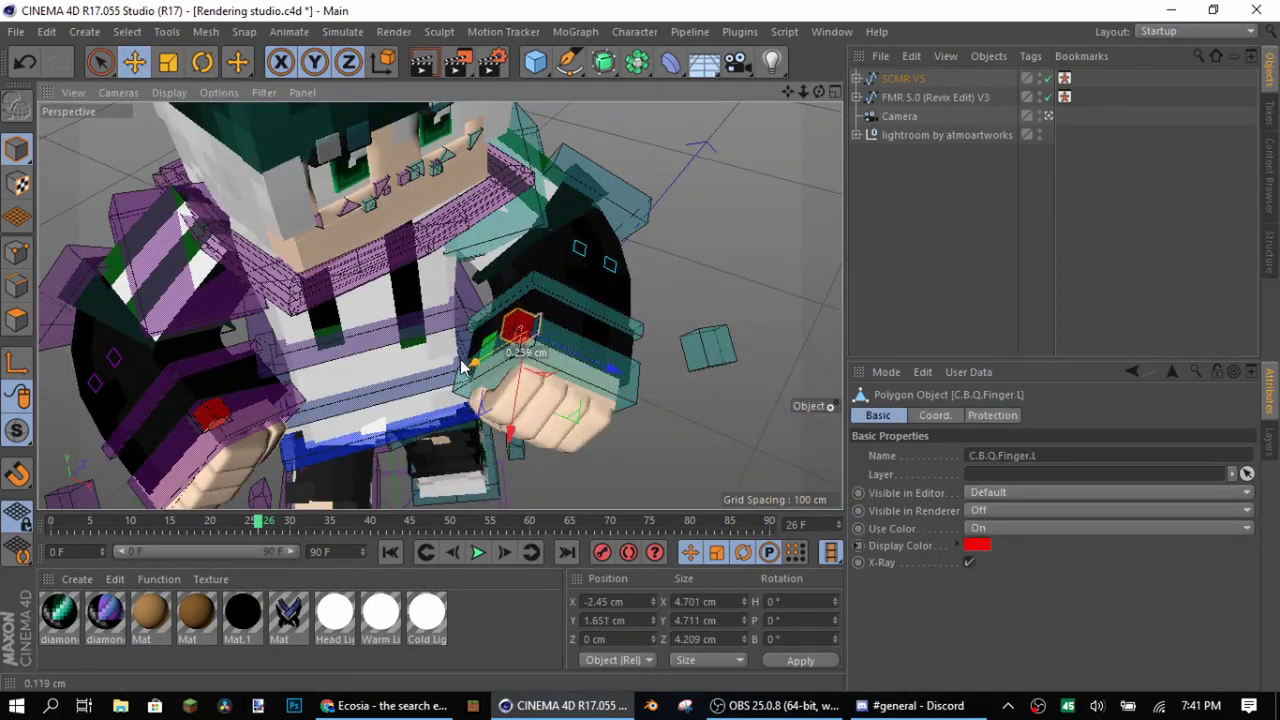
left_click_drag(466, 366, 465, 369)
Rotate the character's right arm so its fist comes in toward the front of the hip
left_click(705, 440)
left_click_drag(705, 440, 619, 362, "alt")
scroll(653, 397, "down", 4)
scroll(619, 362, "up", 3)
left_click(385, 355)
left_click(206, 71)
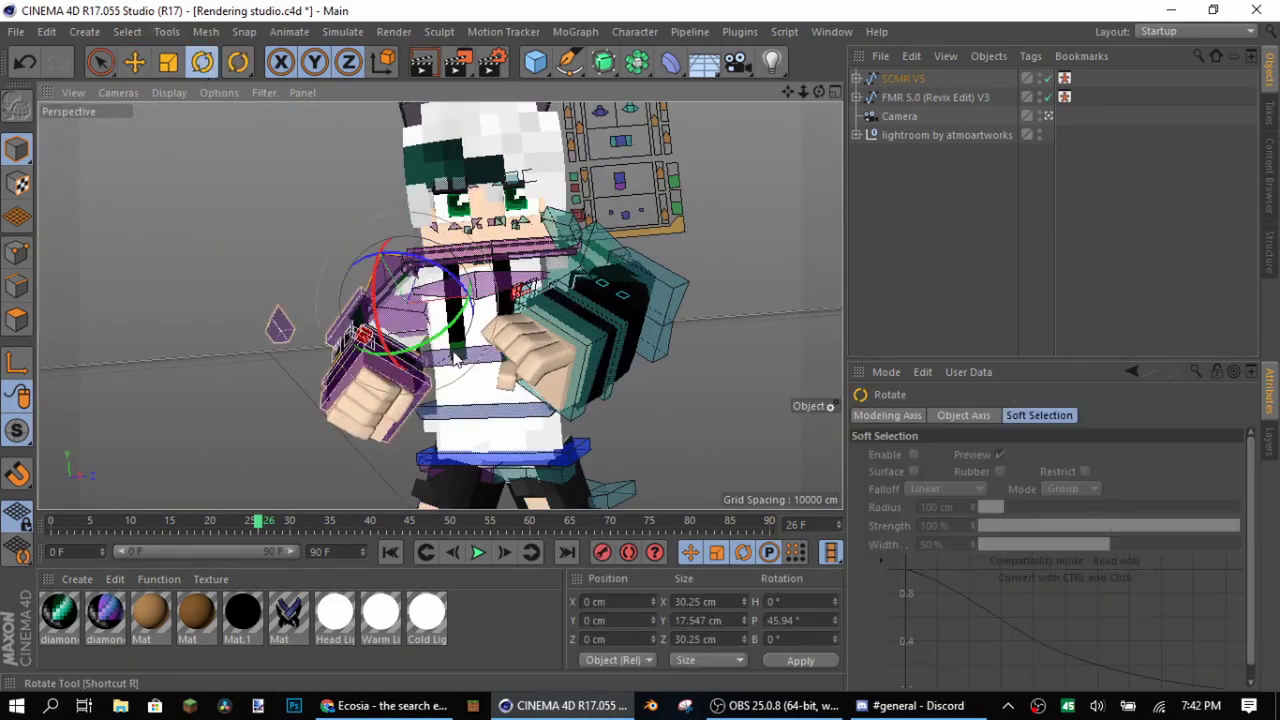
left_click_drag(380, 290, 378, 300)
Frame the posed character nearly front-on, from the head down to the thighs, as the shot for the render
left_click(714, 400)
left_click_drag(714, 400, 740, 255, "alt")
scroll(575, 165, "up", 1)
mouse_move(739, 299)
left_mouse_down("alt")
mouse_move(716, 300)
mouse_move(743, 302)
left_mouse_up("alt")
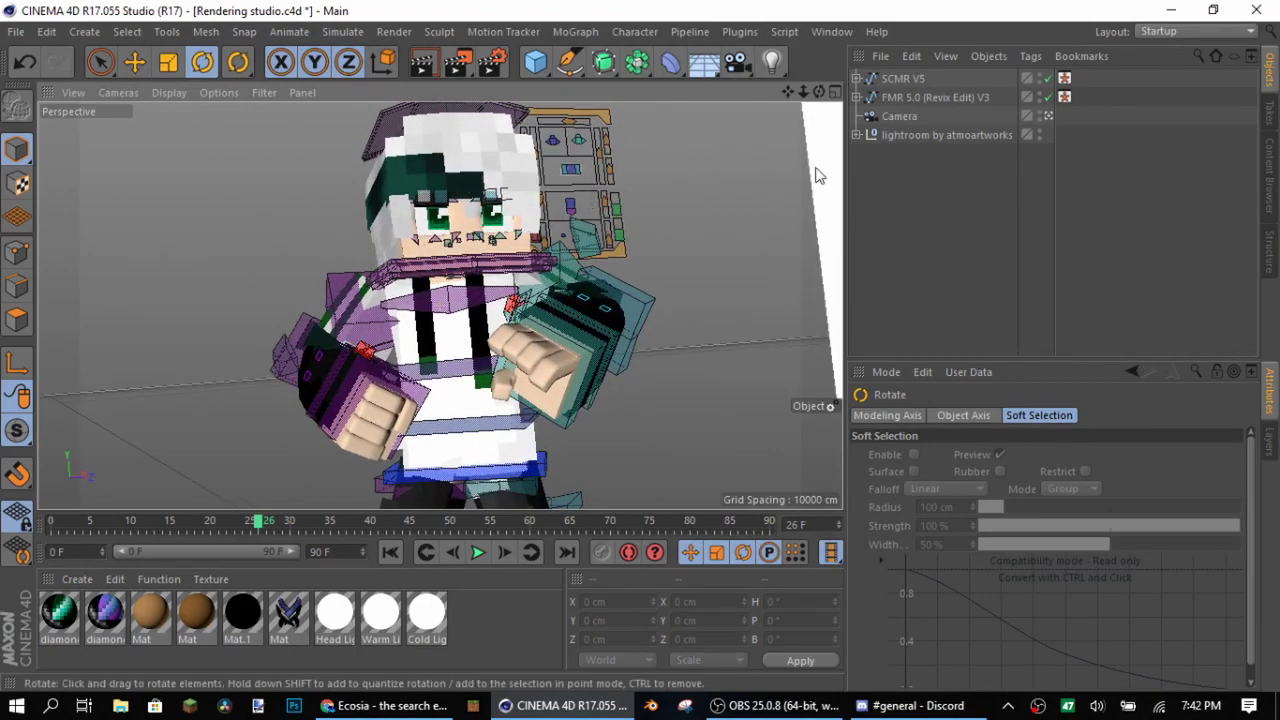
key("ctrl+shift+z")
key("ctrl+shift+z")
key("ctrl+shift+z")
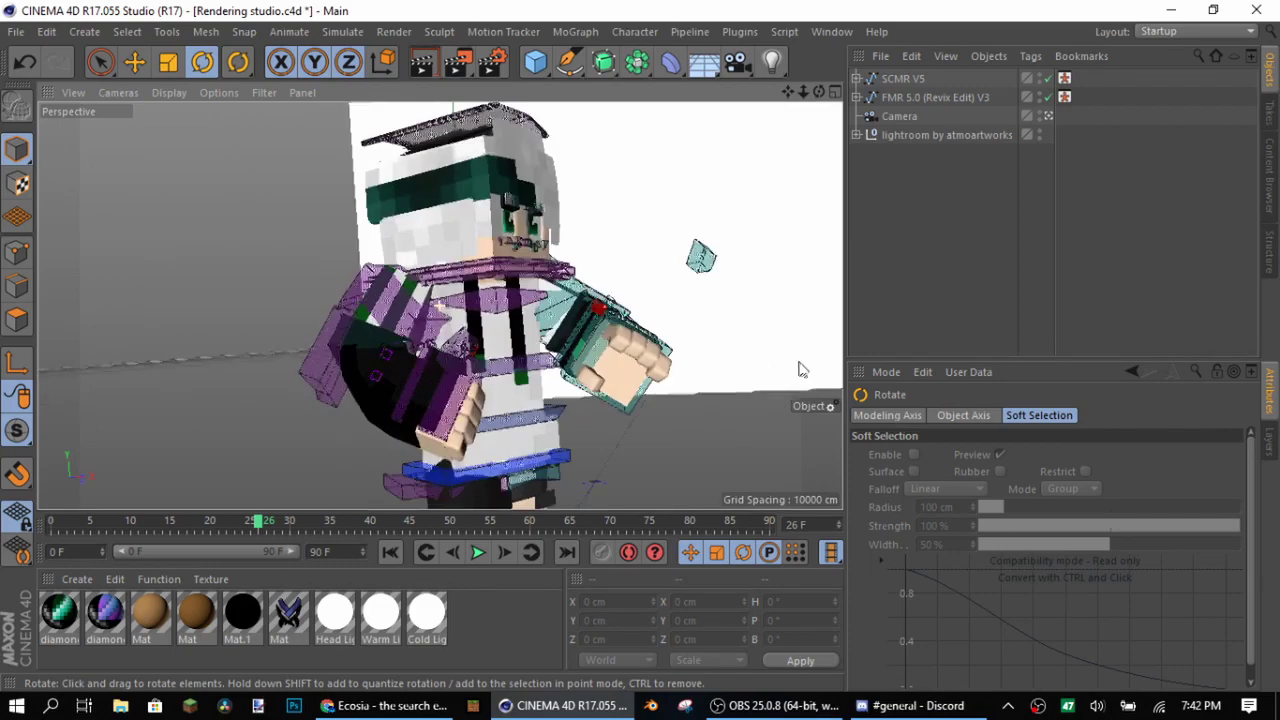
key("ctrl+shift+z")
key("ctrl+shift+z")
key("ctrl+shift+z")
key("ctrl+shift+z")
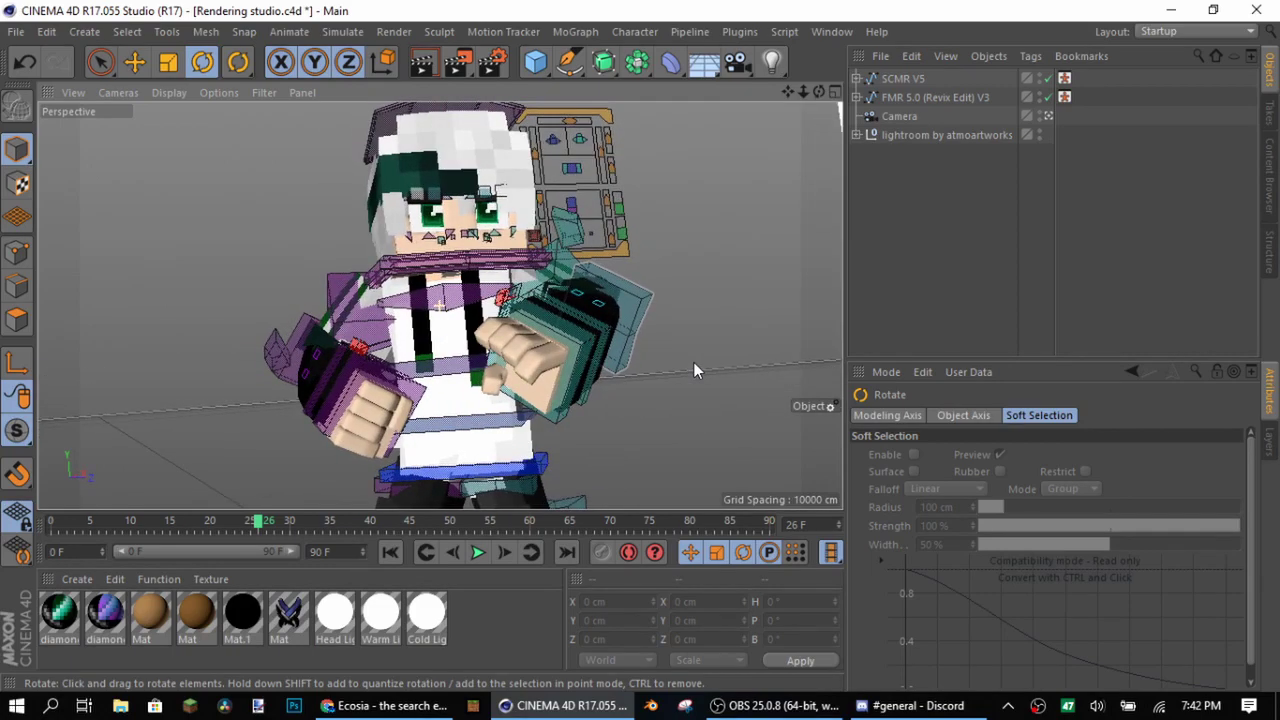
scroll(697, 392, "down", 2)
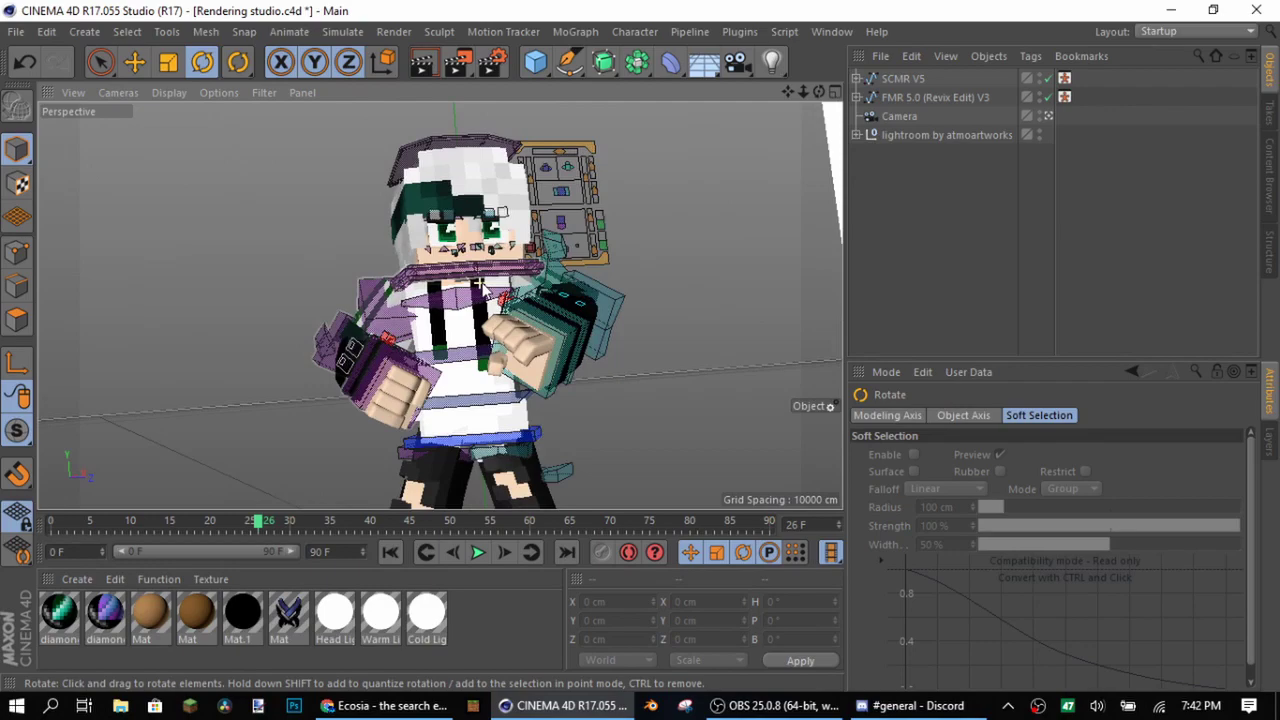
scroll(470, 282, "up", 1)
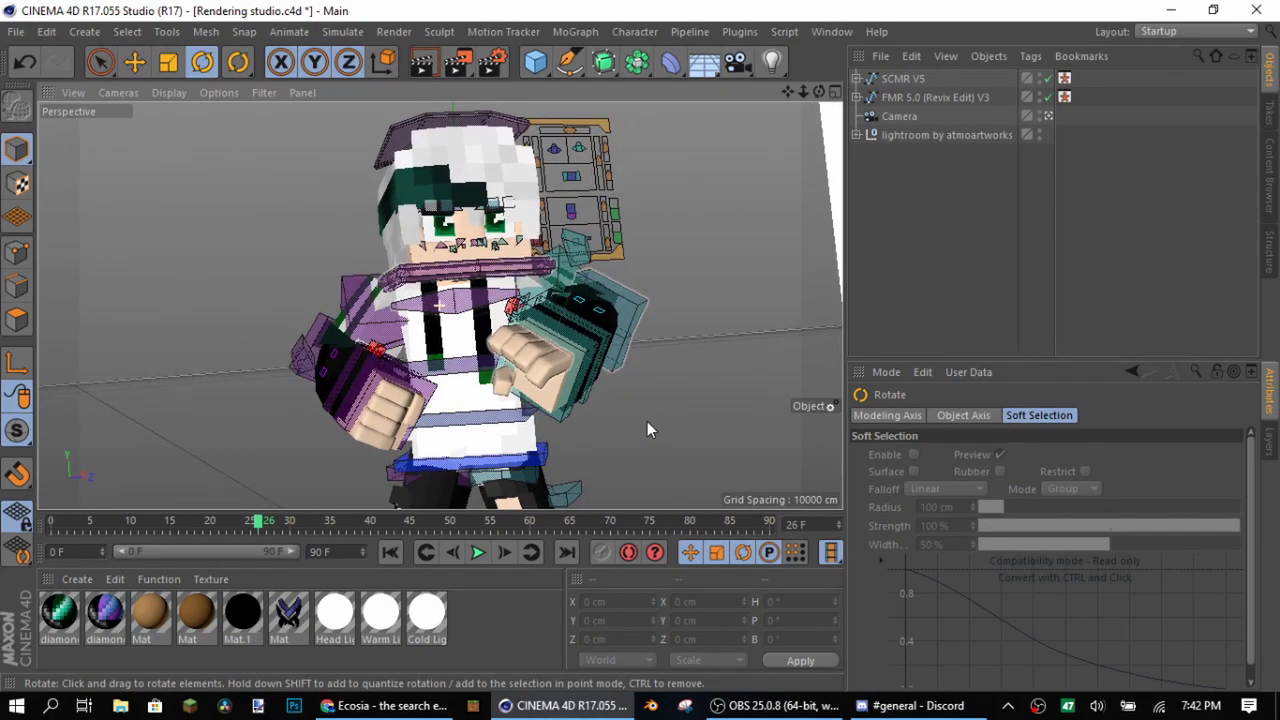
left_click_drag(647, 421, 655, 376)
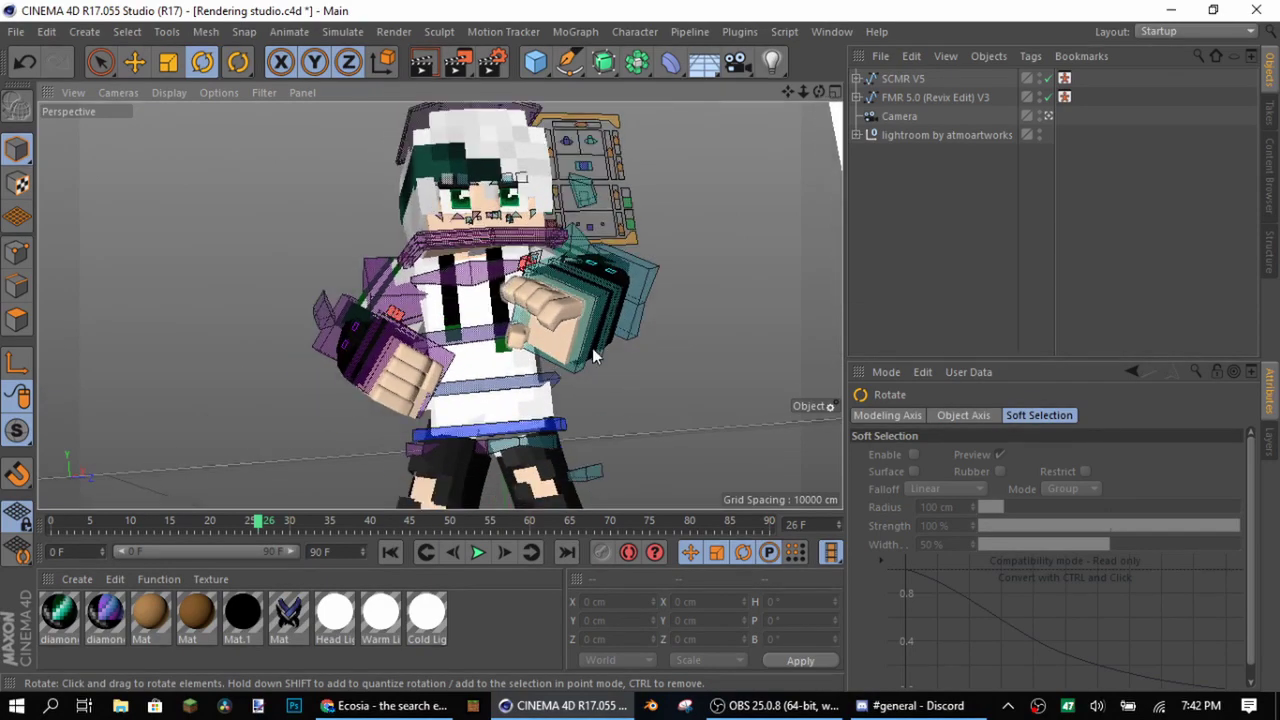
key("ctrl+shift+z")
key("ctrl+shift+z")
key("ctrl+shift+z")
key("ctrl+shift+z")
key("ctrl+shift+z")
key("ctrl+shift+z")
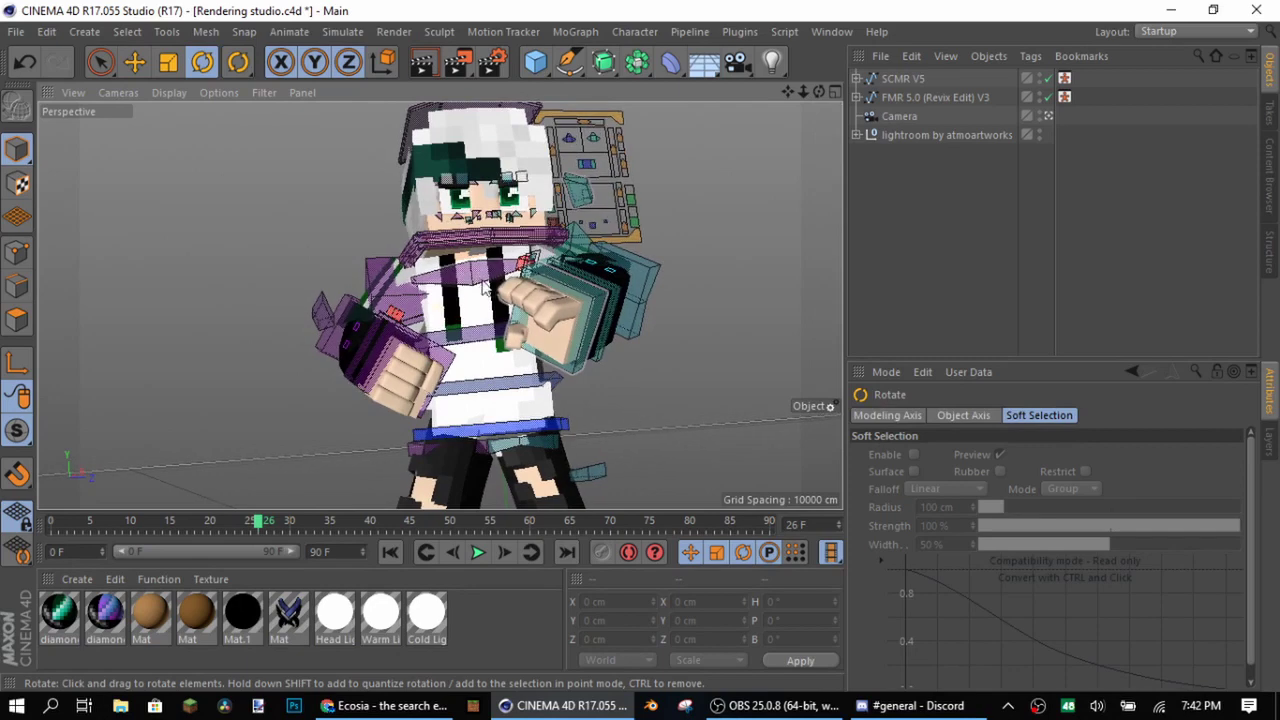
Render the current frame in the Picture Viewer, close the finished render, and save the scene
left_click(465, 63)
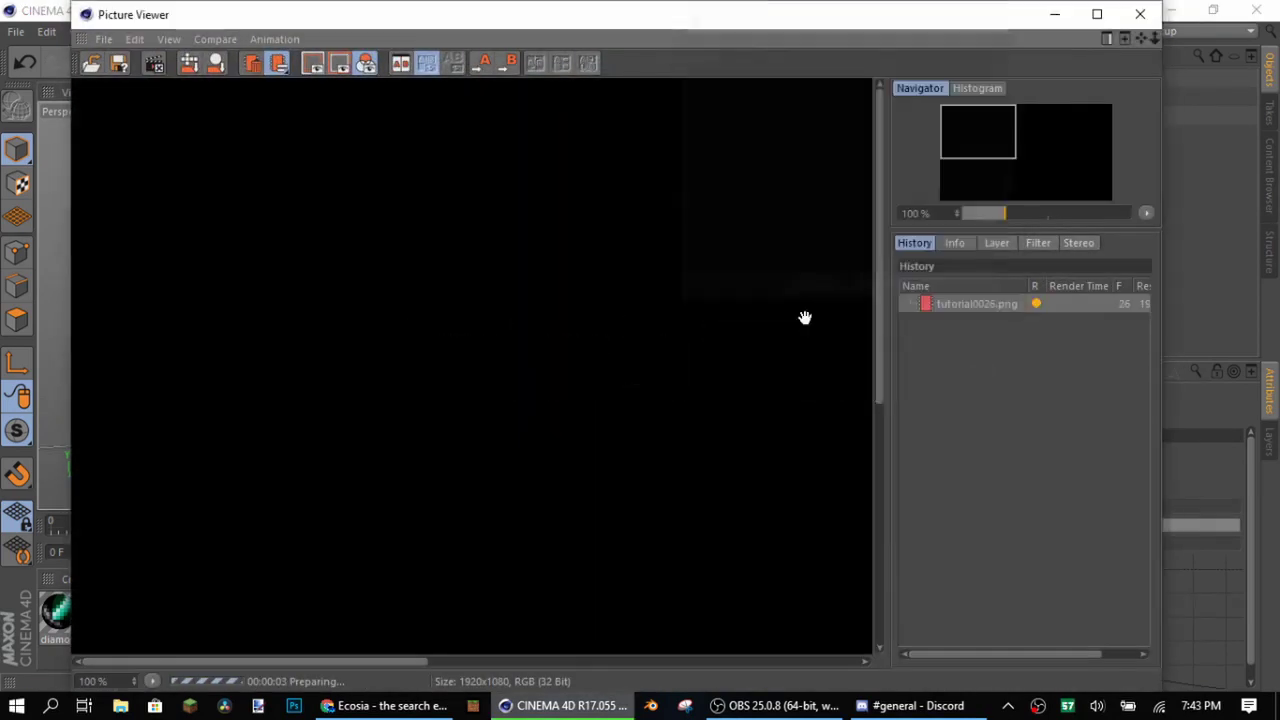
scroll(660, 440, "down", 4)
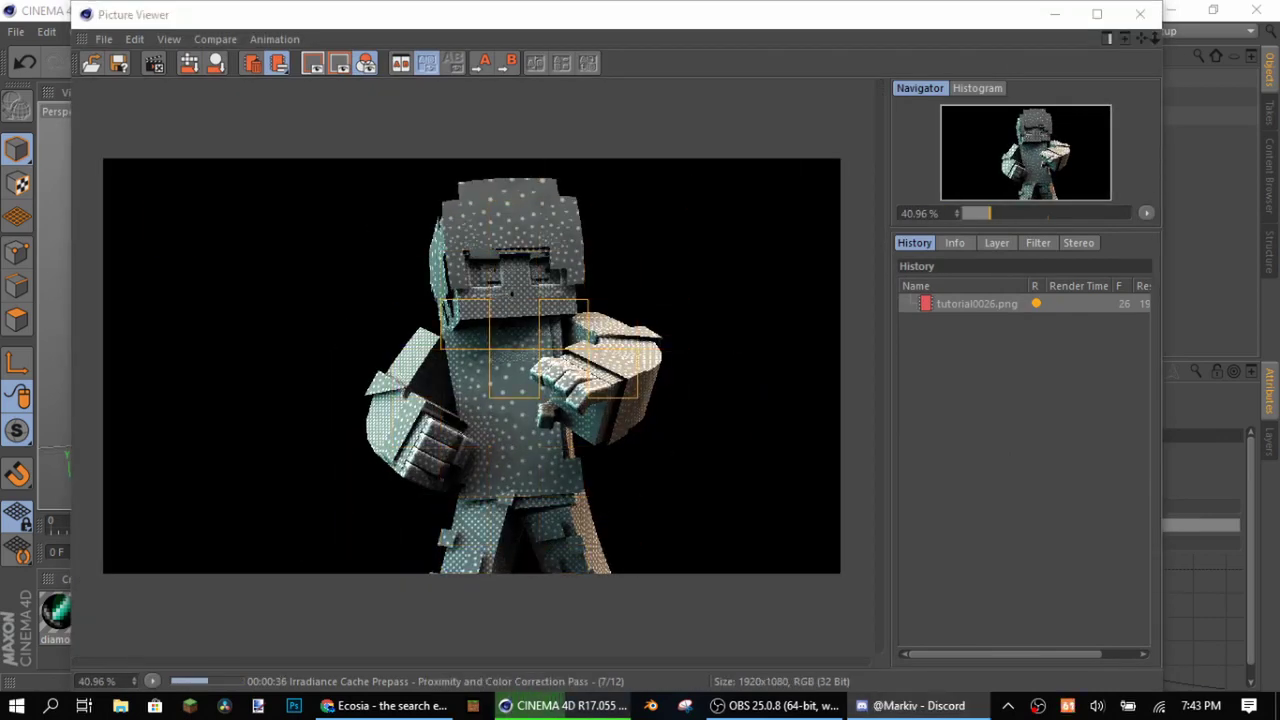
scroll(470, 365, "up", 1)
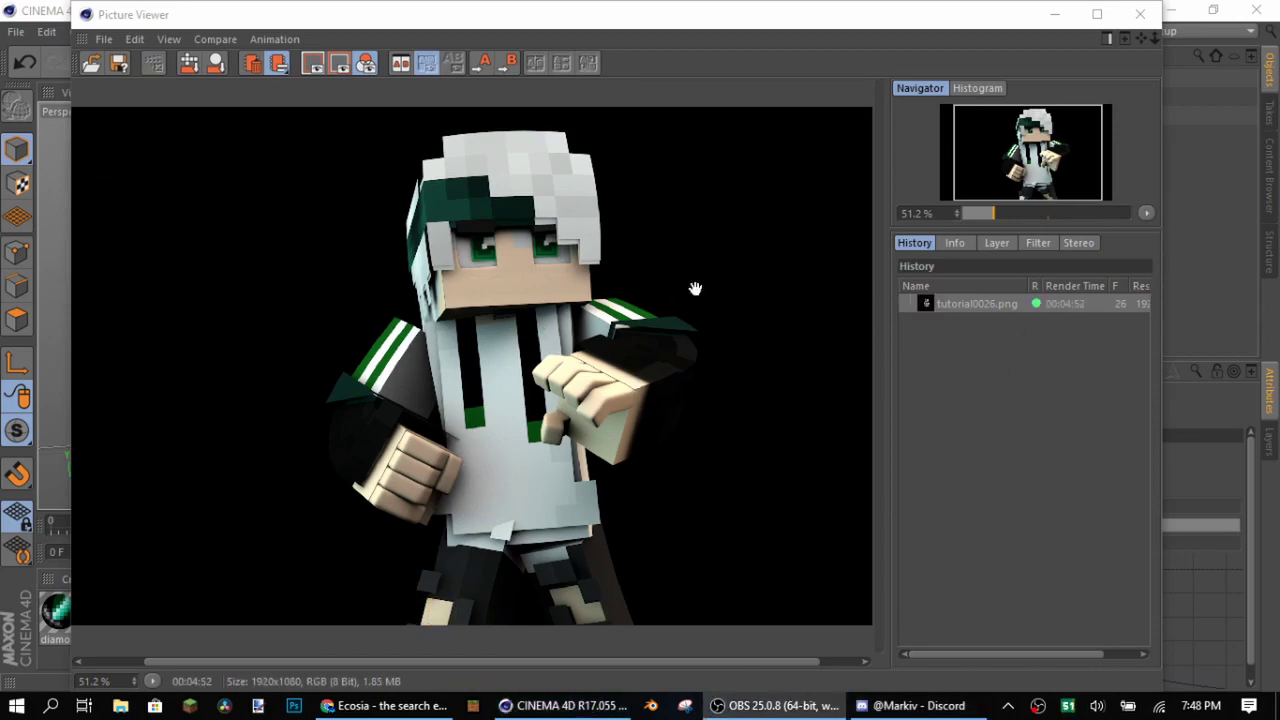
left_click(1141, 18)
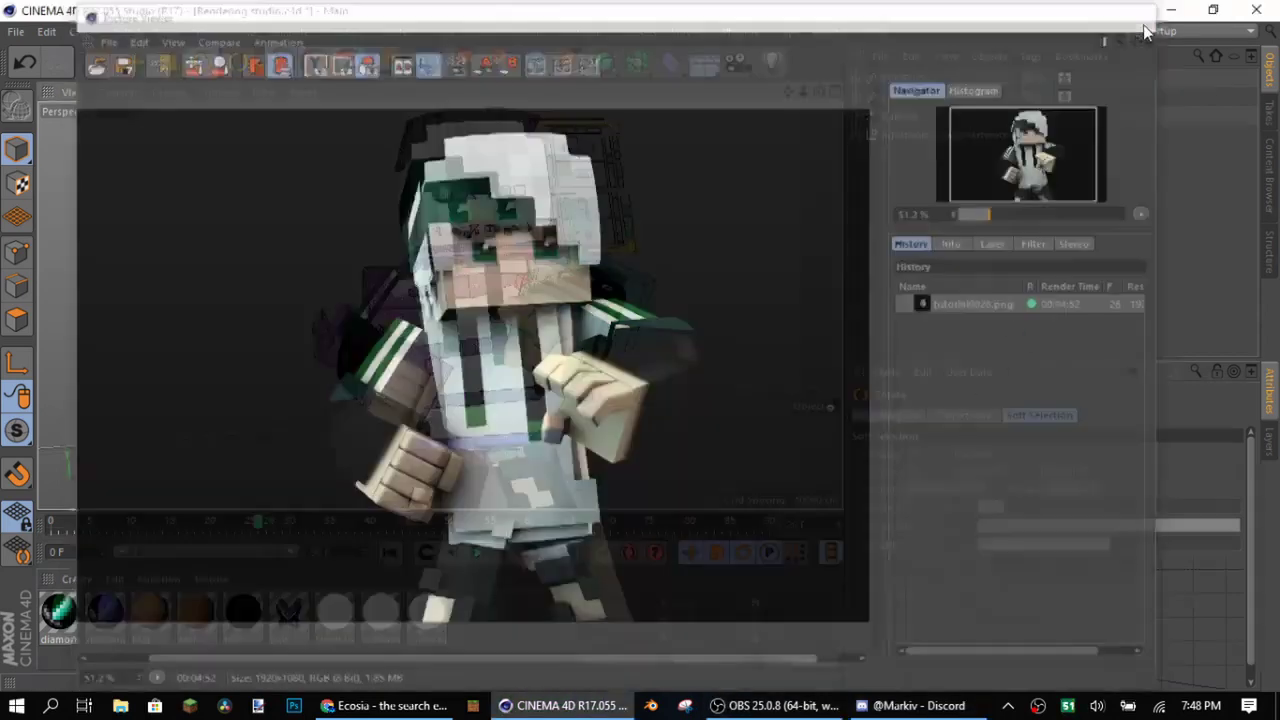
left_click(17, 33)
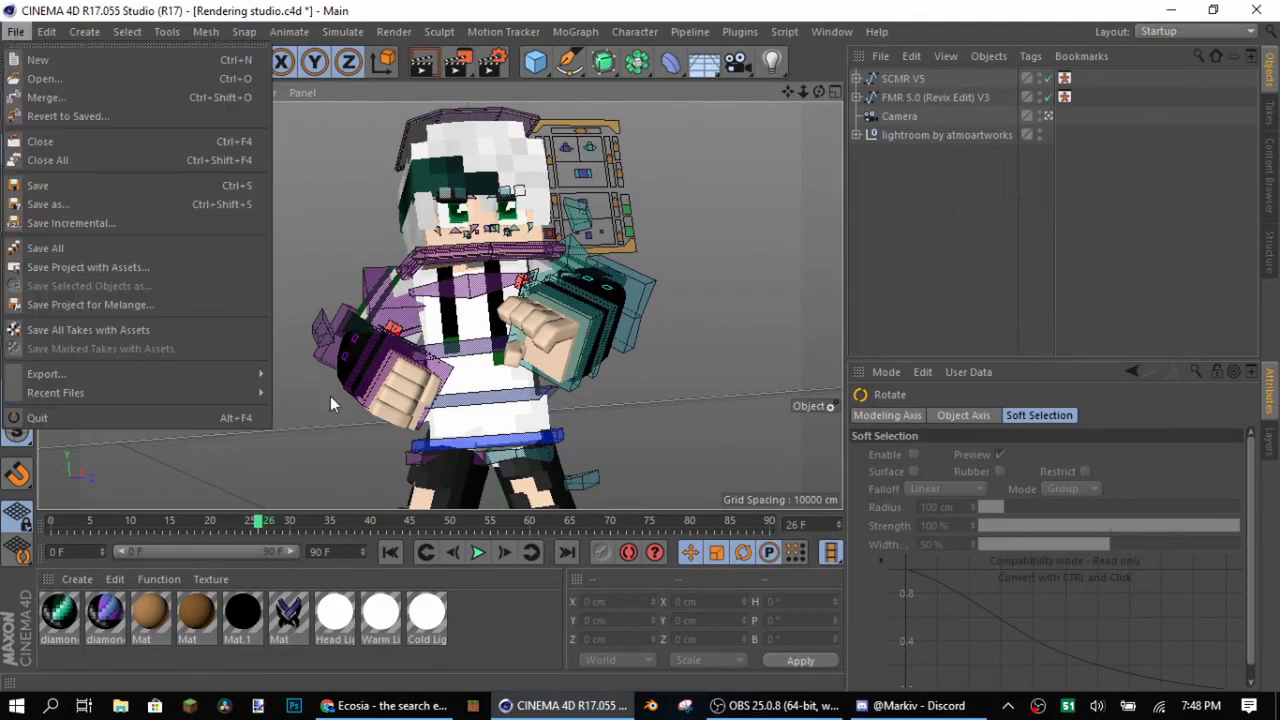
left_click(50, 186)
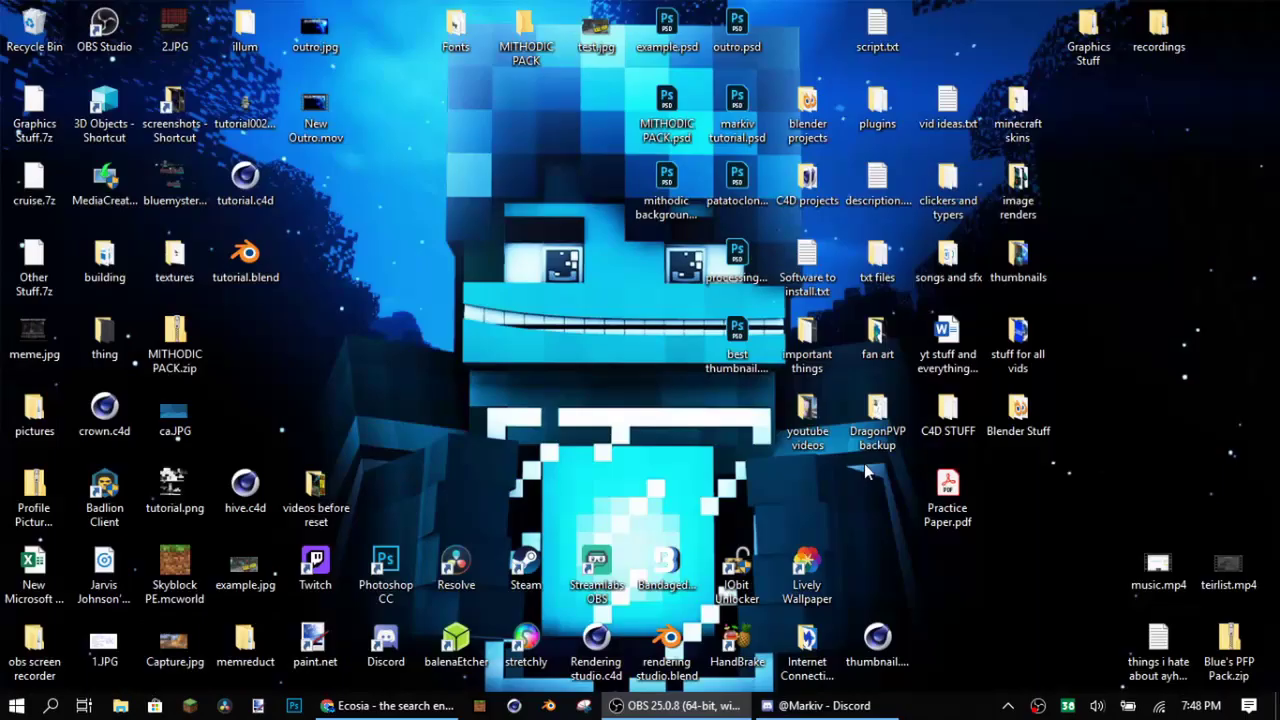
Launch Photoshop and create a new 1280 x 720 pixel document at 72 pixels/inch with a white background
double_click(405, 562)
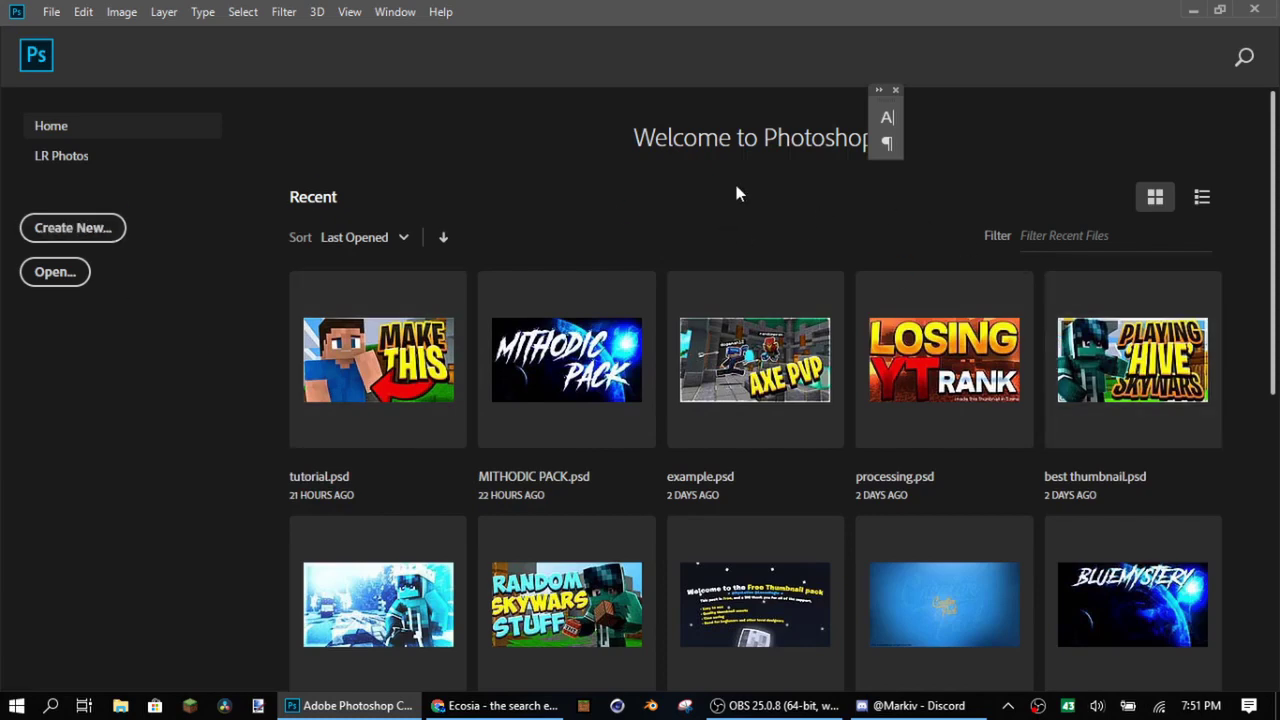
left_click(118, 228)
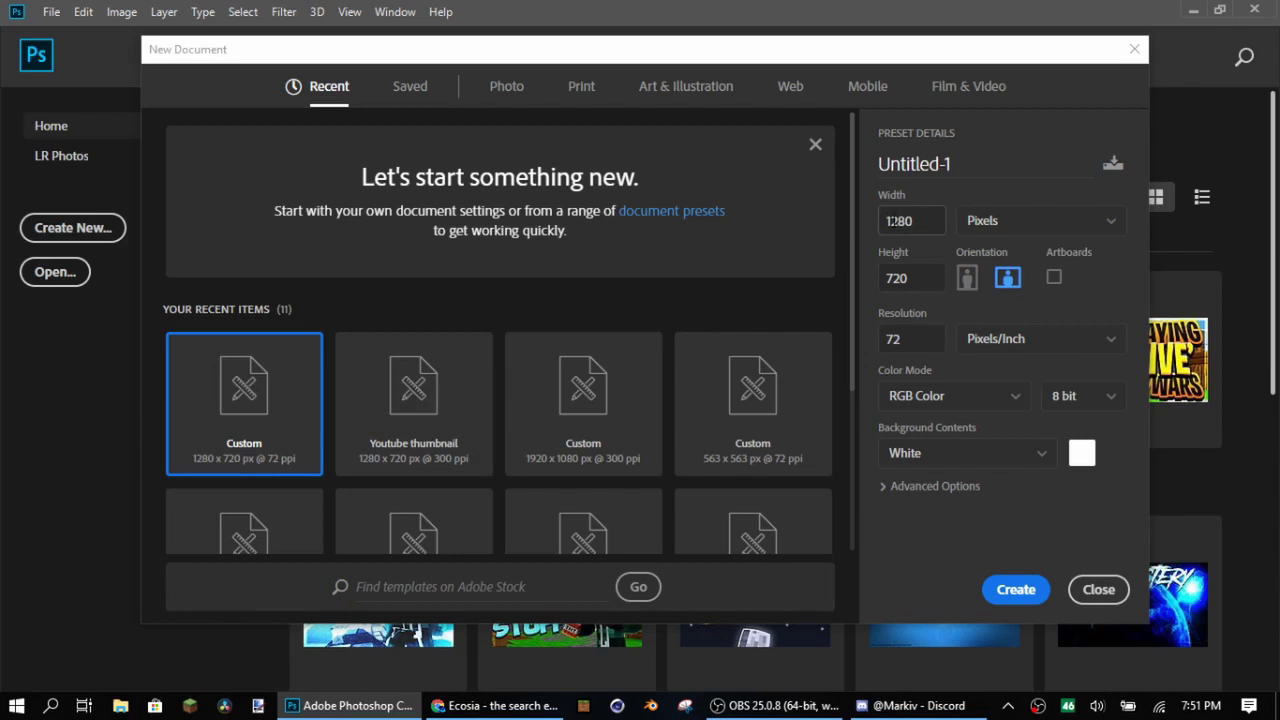
left_click(889, 220)
left_click(895, 280)
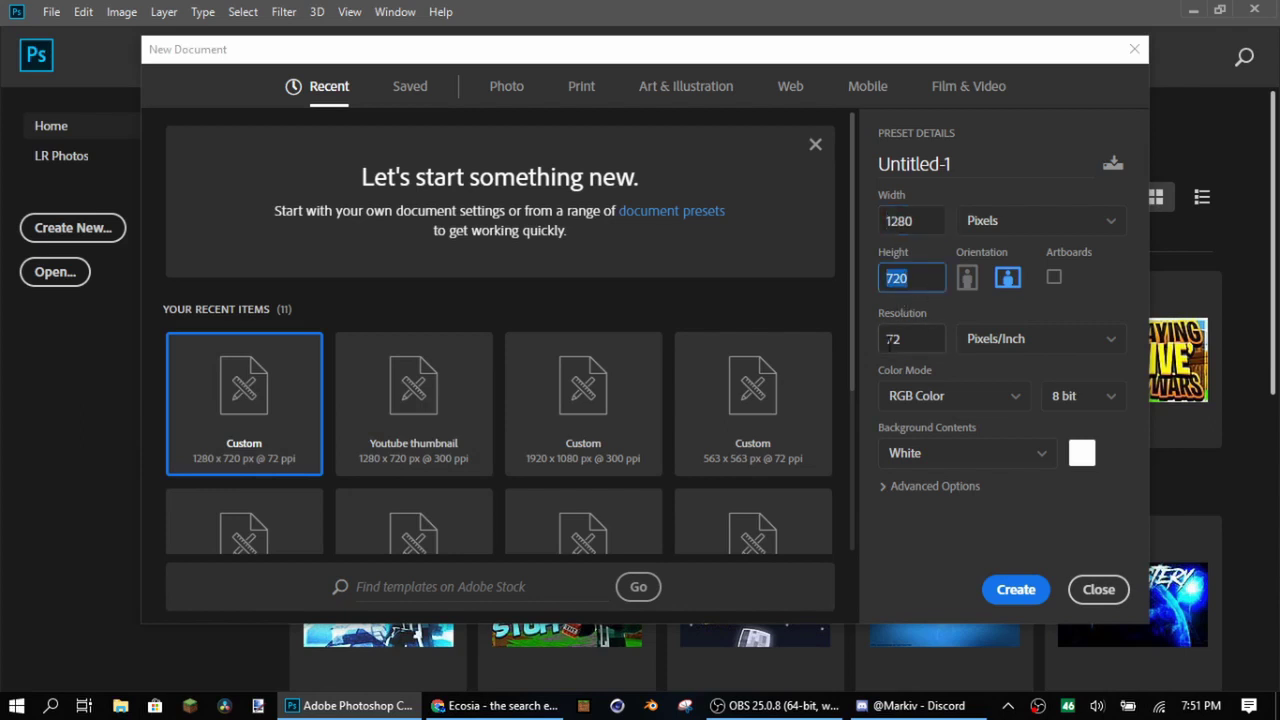
left_click(914, 339)
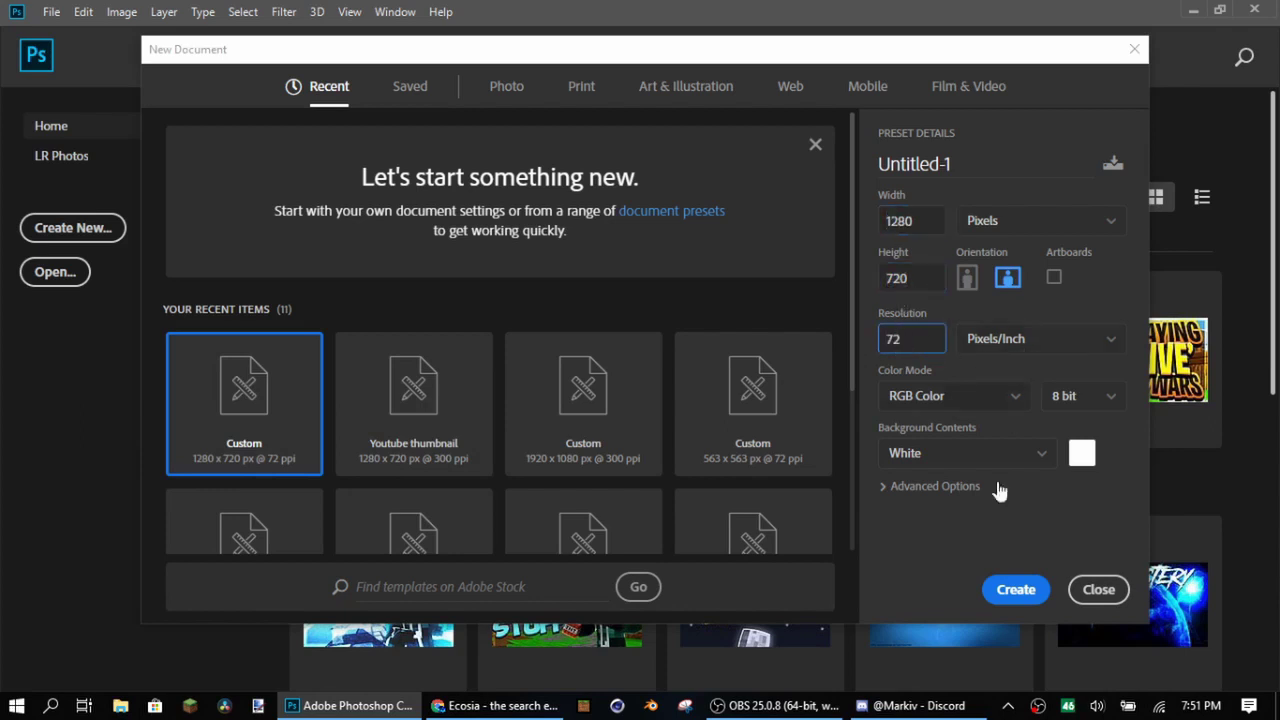
left_click(1015, 591)
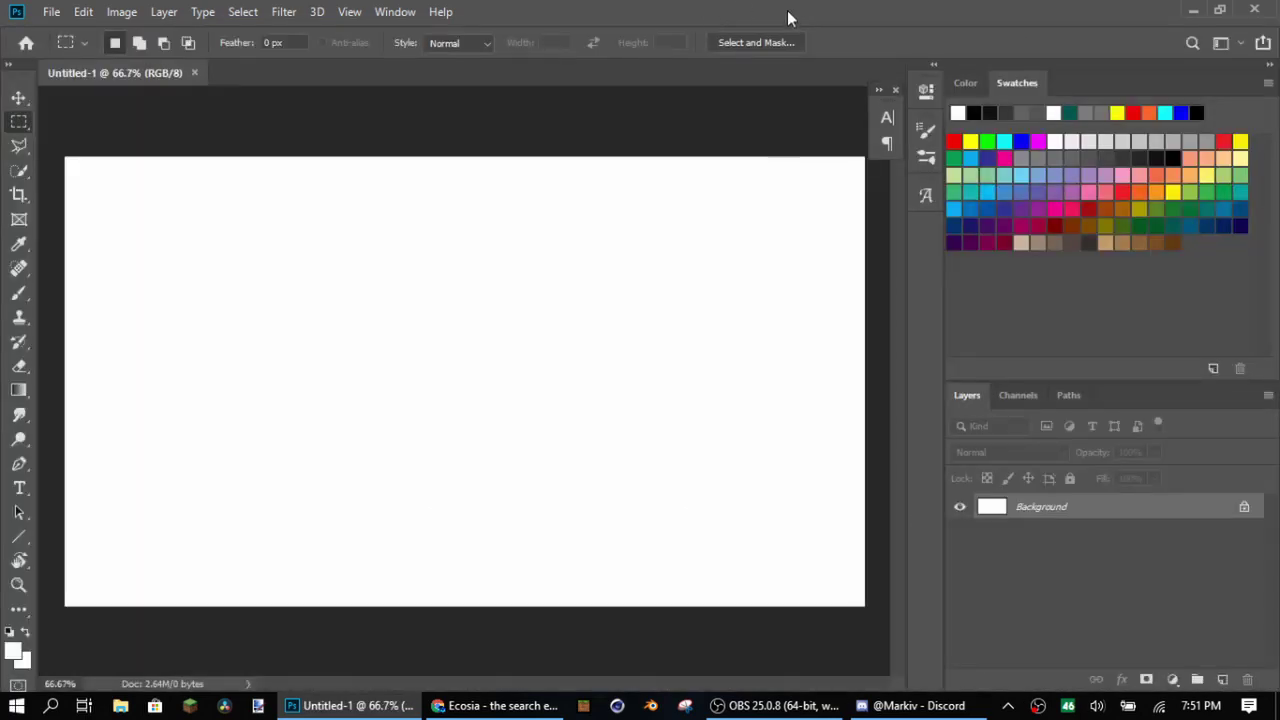
Place the tutorial0026 render in the document, scaled to about 94% with the character on the canvas's left side
double_click(787, 10)
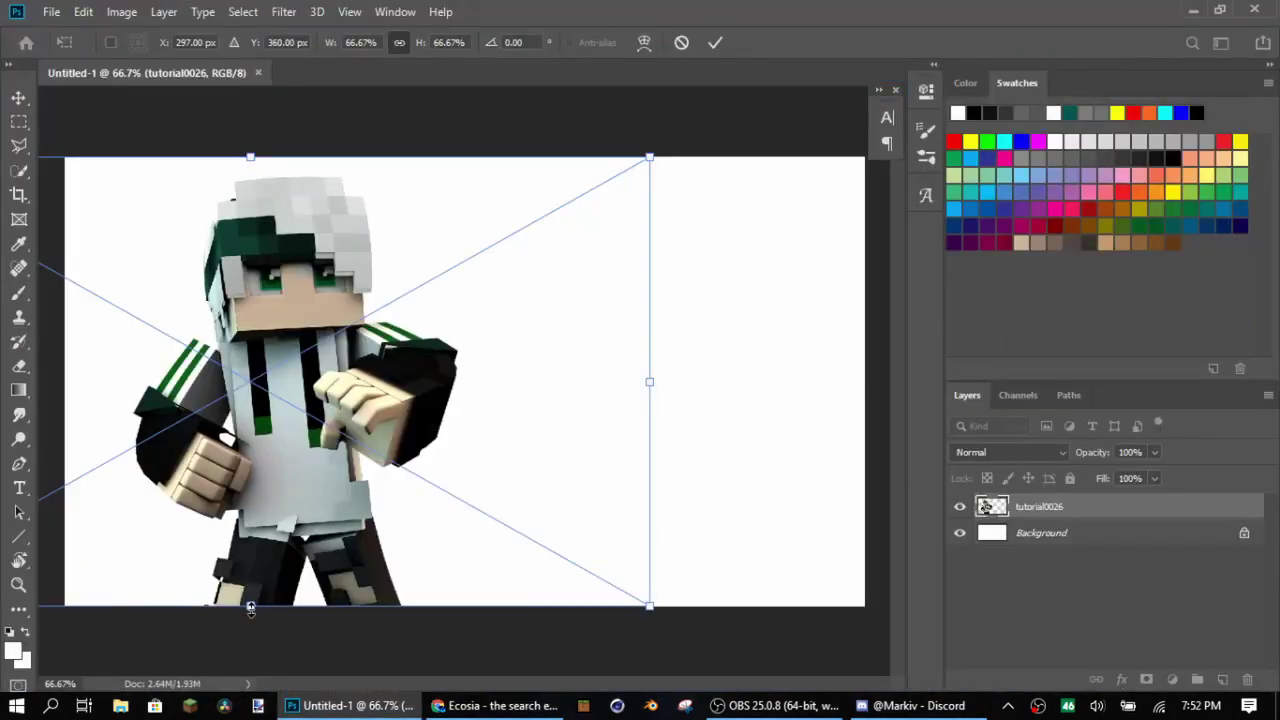
left_click_drag(250, 608, 250, 714)
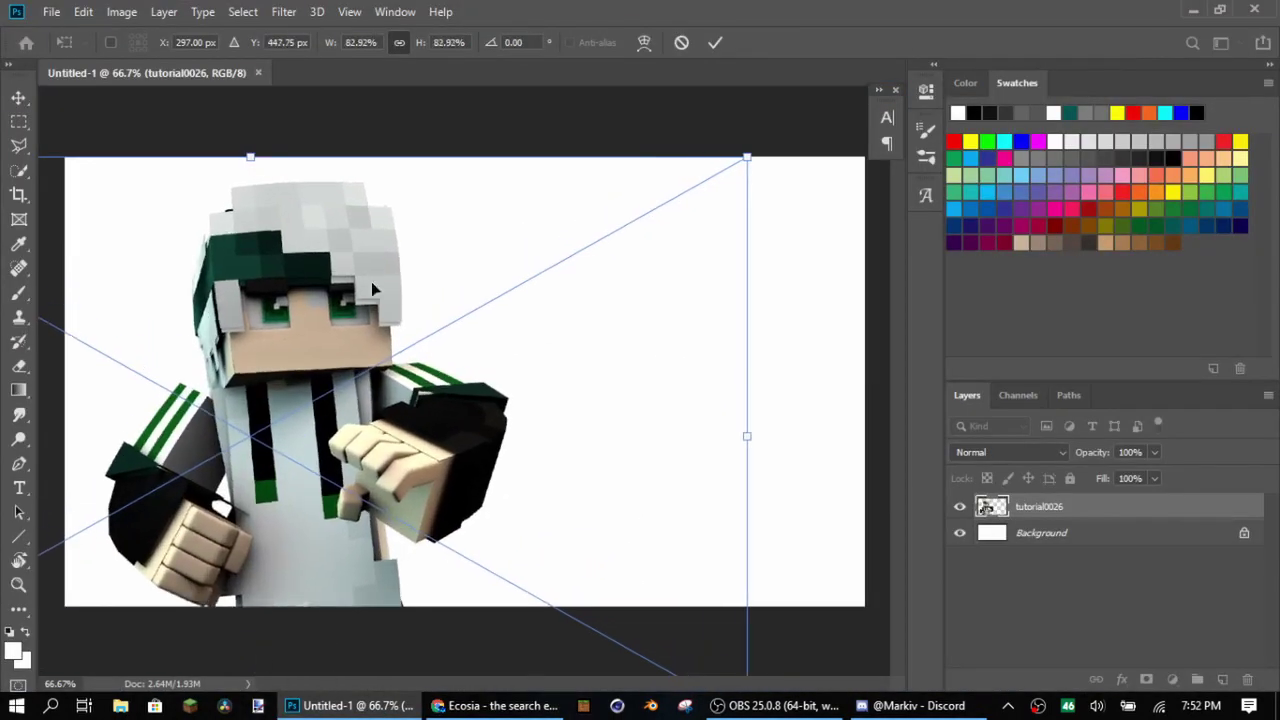
left_click_drag(270, 163, 172, 131)
key("Return")
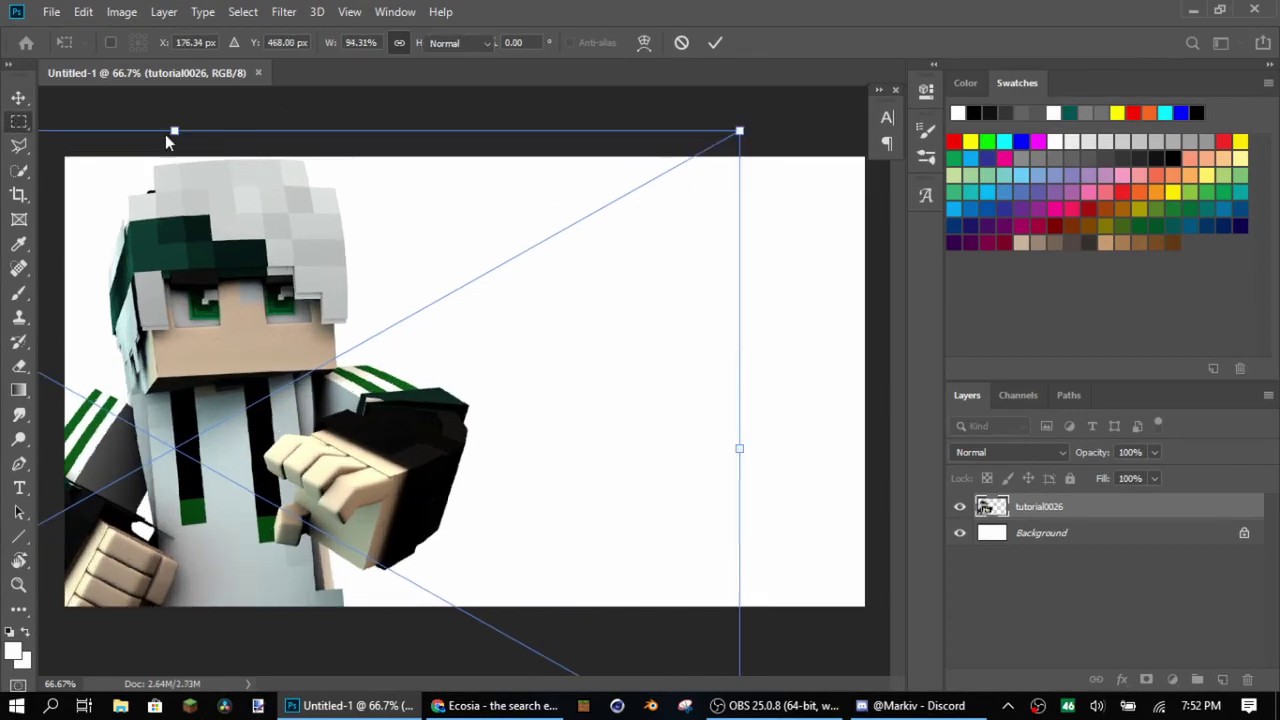
key("ctrl+t")
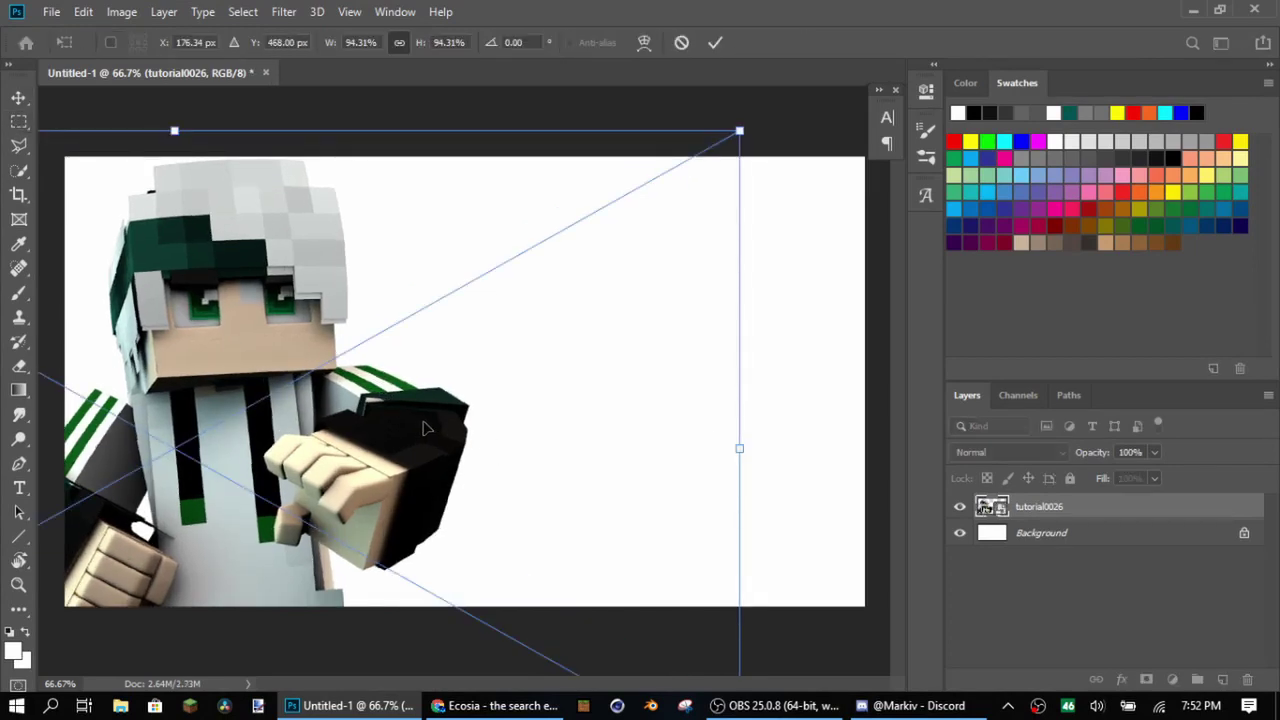
left_click_drag(420, 428, 434, 428)
key("Return")
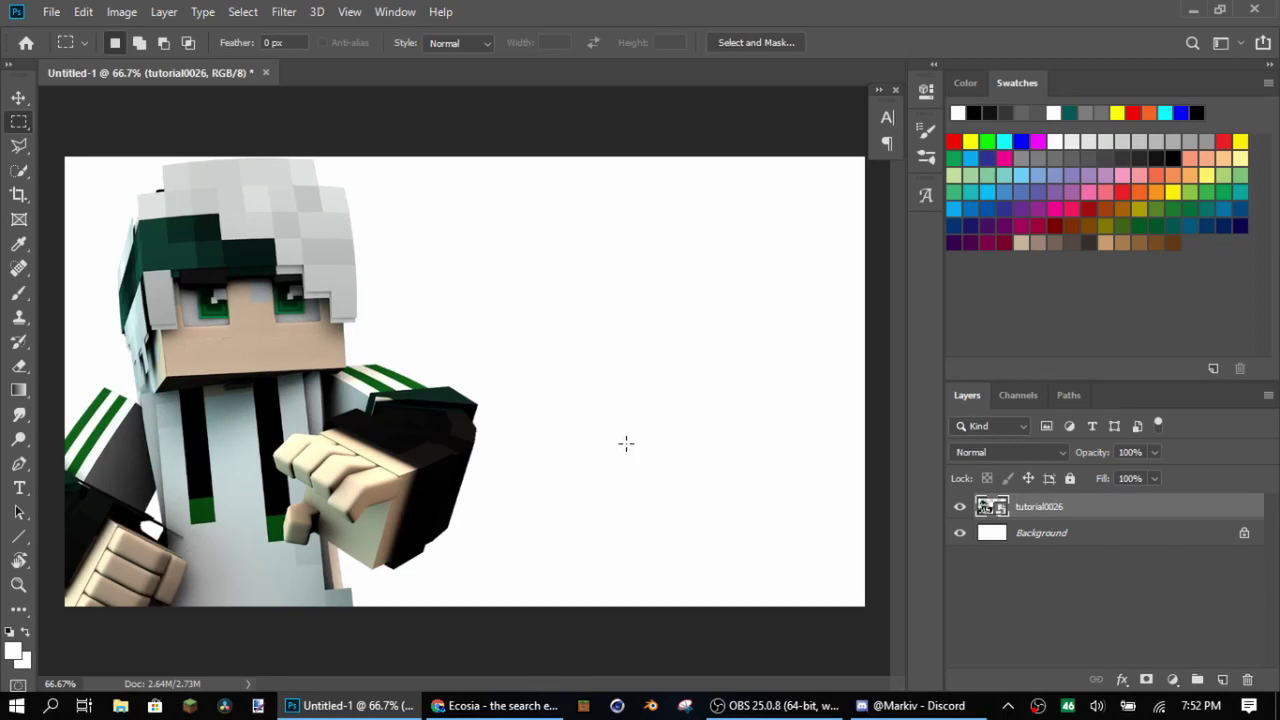
Open MITHODIC PACK.psd and hide its HIDE THIS and READ THIS PLEASE layers
left_click(1191, 9)
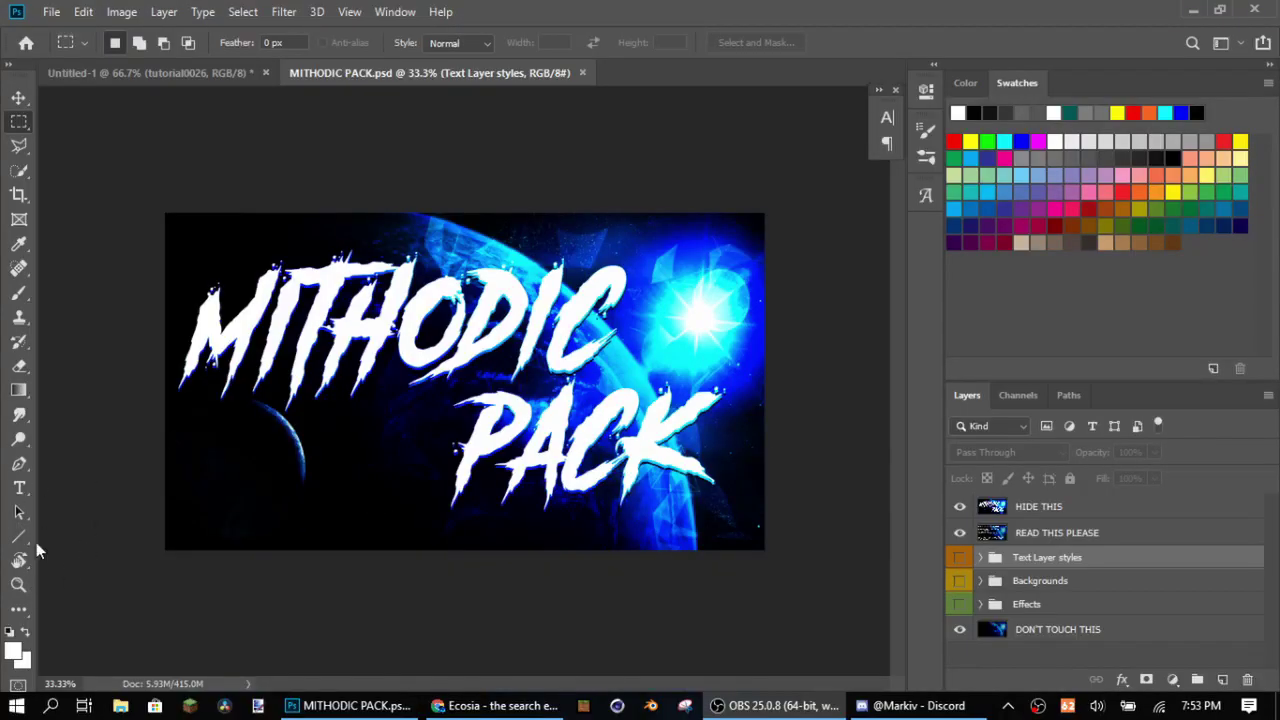
left_click_drag(366, 211, 464, 335)
left_click(464, 335)
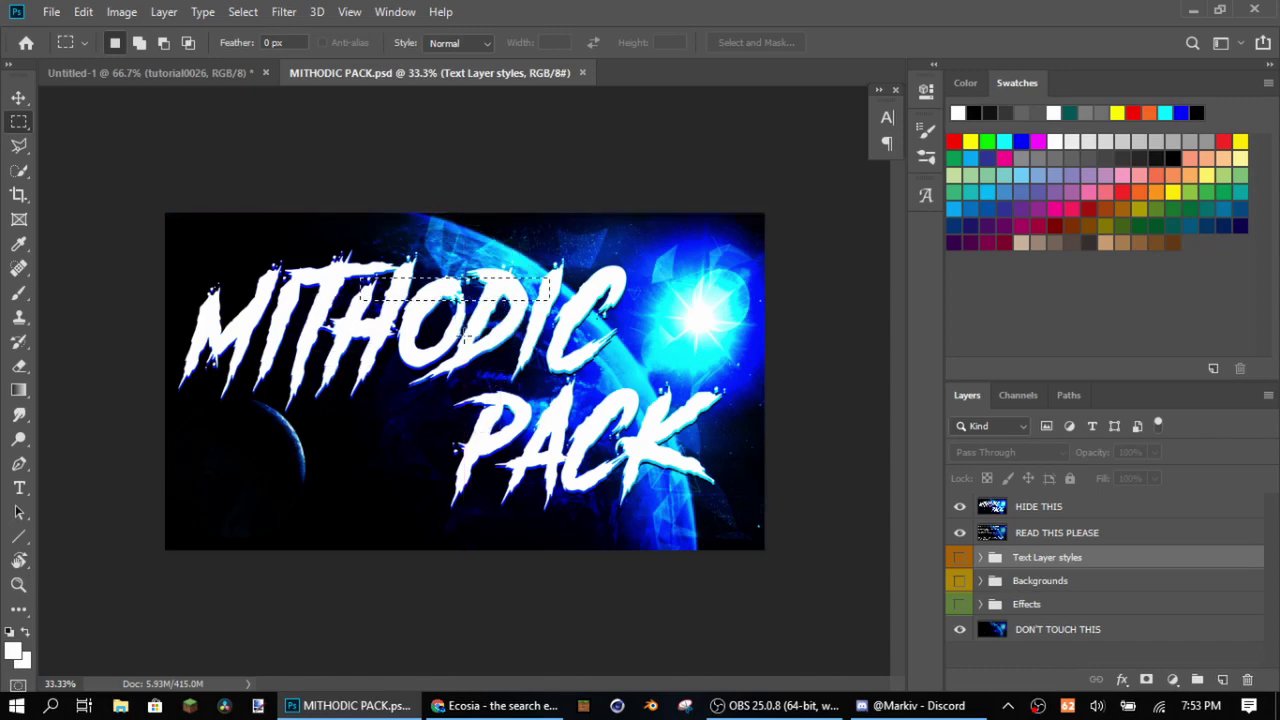
left_click(959, 506)
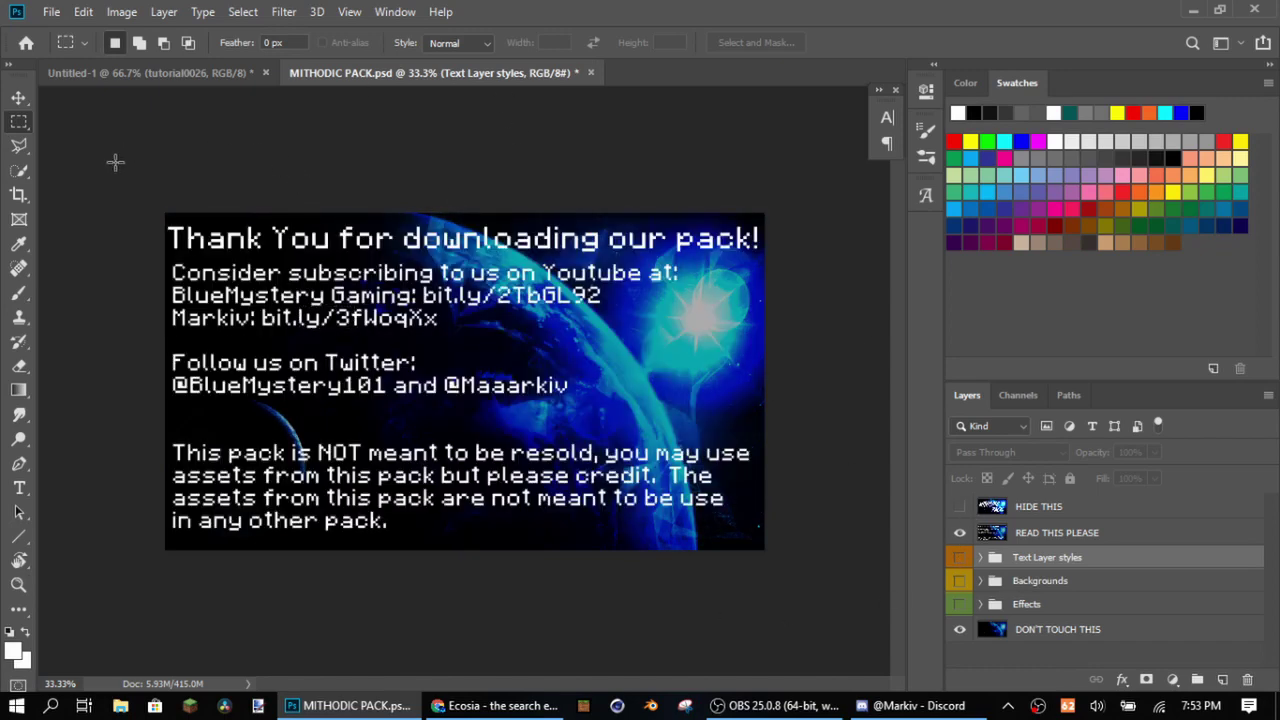
left_click(959, 532)
Preview the Text Layer styles group, and show the Backgrounds group to preview its Sky, landscape and skywars shire map groups
left_click(953, 557)
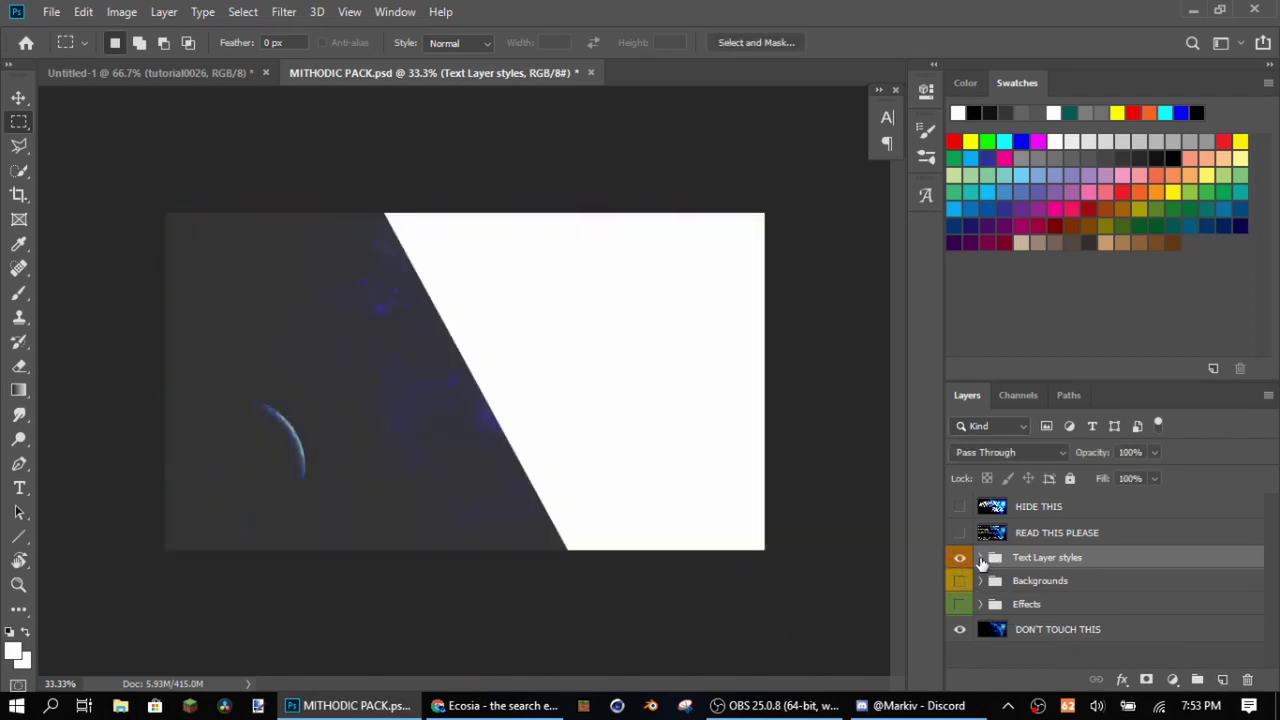
left_click(953, 557)
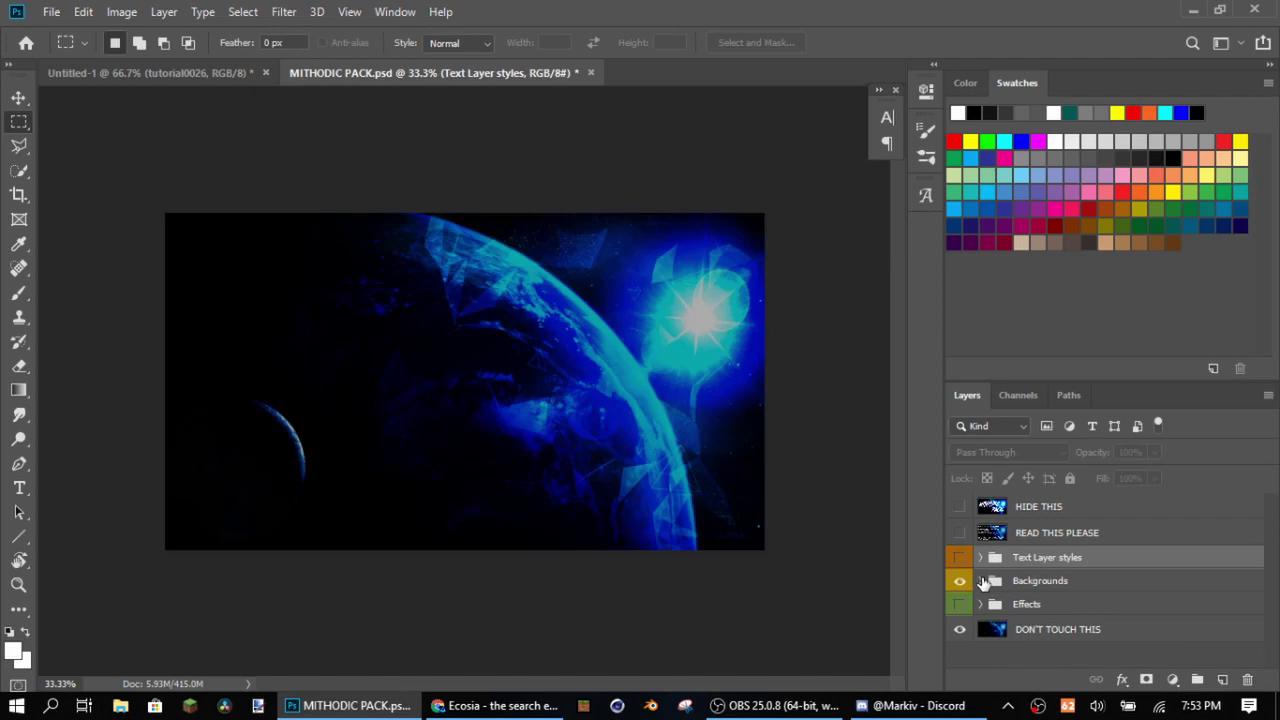
left_click(981, 581)
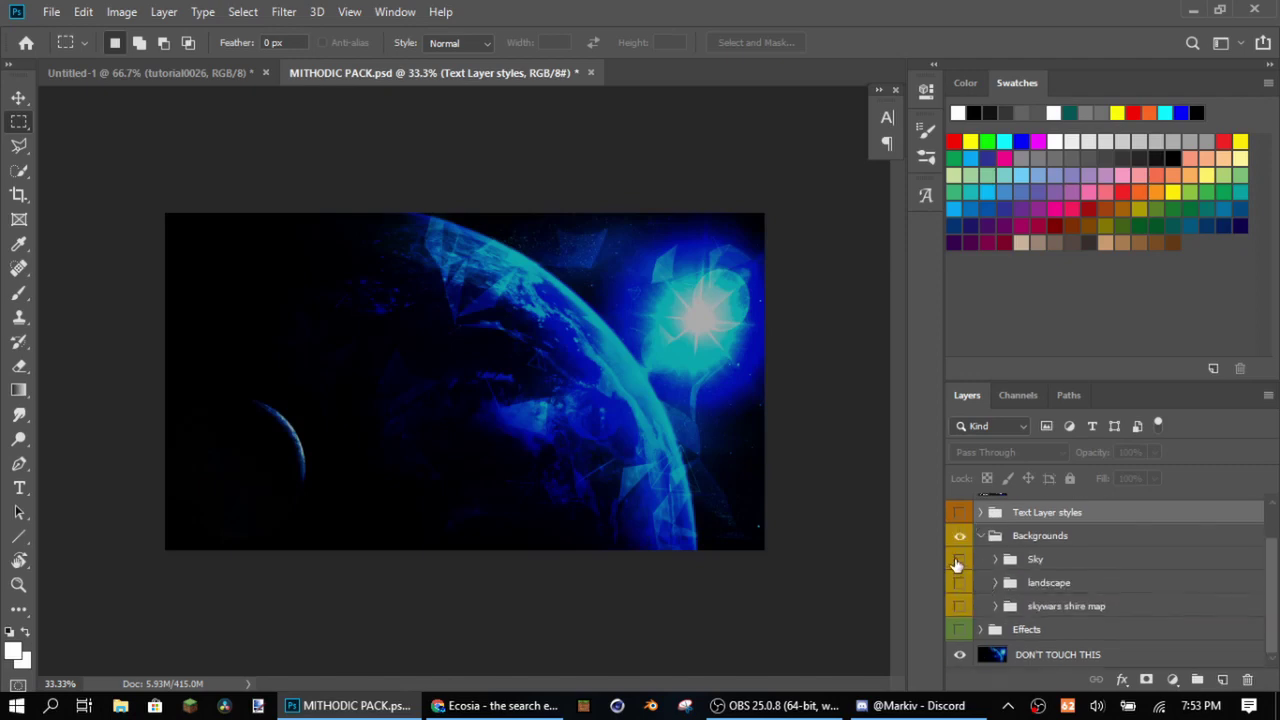
left_click(958, 560)
left_click(958, 560)
left_click(959, 584)
left_click(959, 584)
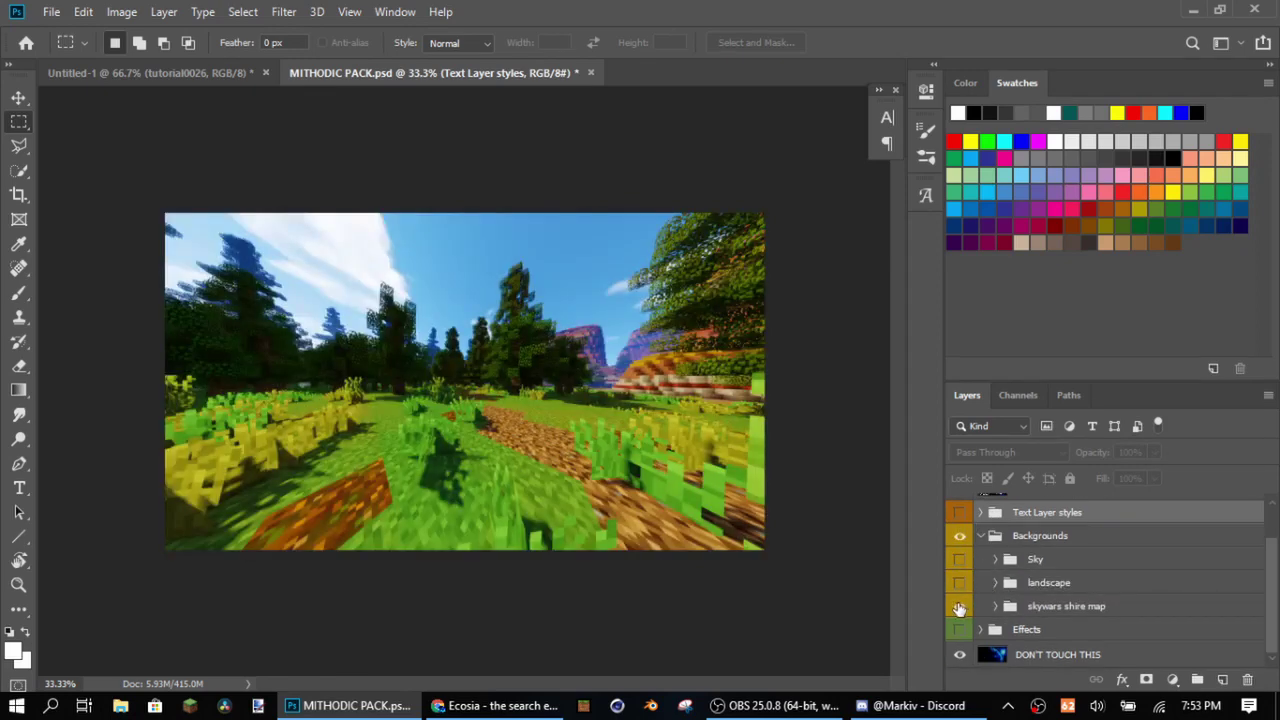
left_click(959, 606)
left_click(959, 607)
Show the landscape group and hide its layers from l1 through l18 to browse the backgrounds down to l19
left_click(995, 583)
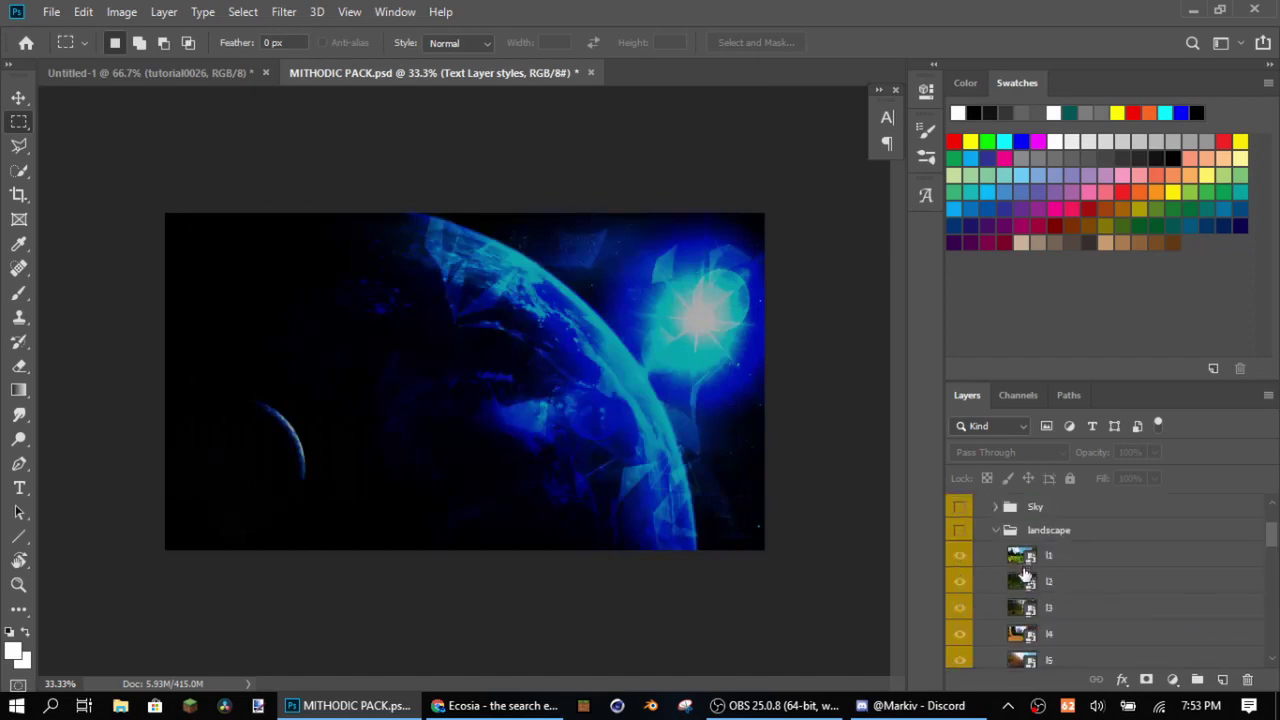
scroll(1021, 566, "up", 1)
left_click(959, 557)
left_click(960, 583)
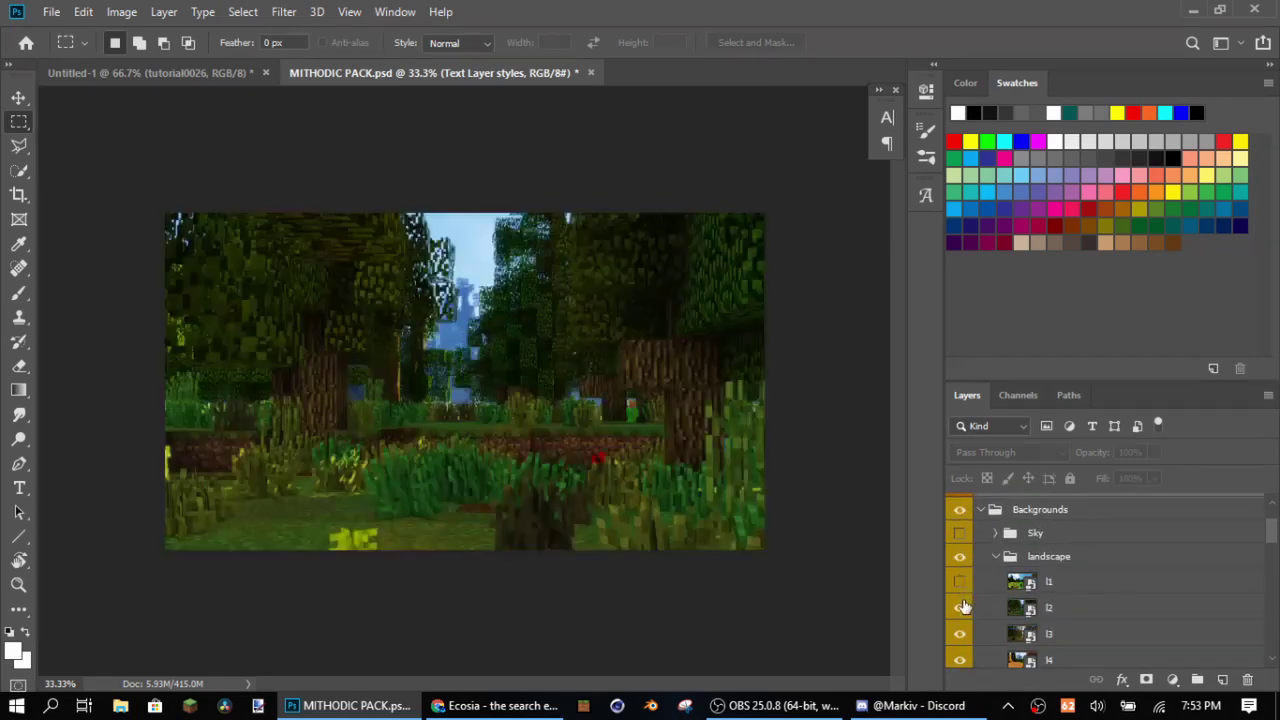
left_click(960, 607)
left_click(962, 633)
scroll(968, 633, "down", 1)
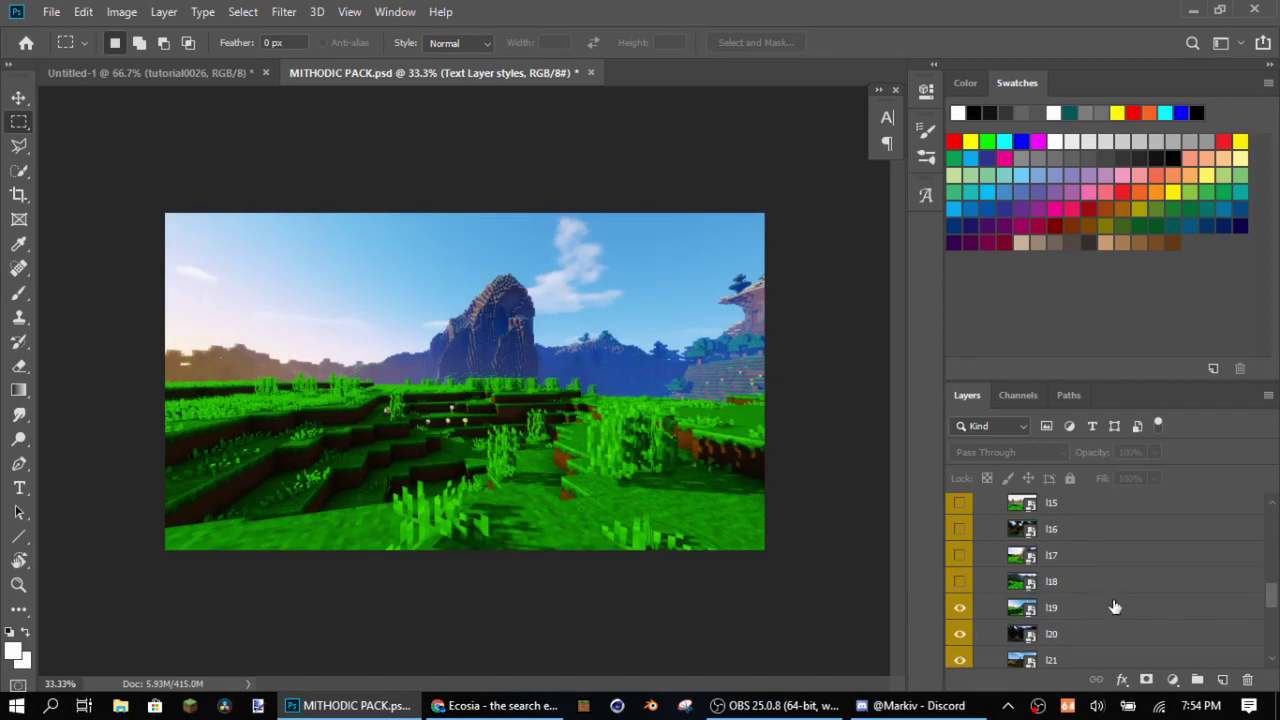
Copy the l19 landscape layer into Untitled-1 as the backdrop beneath tutorial0026, and rasterize it
left_click(1103, 609)
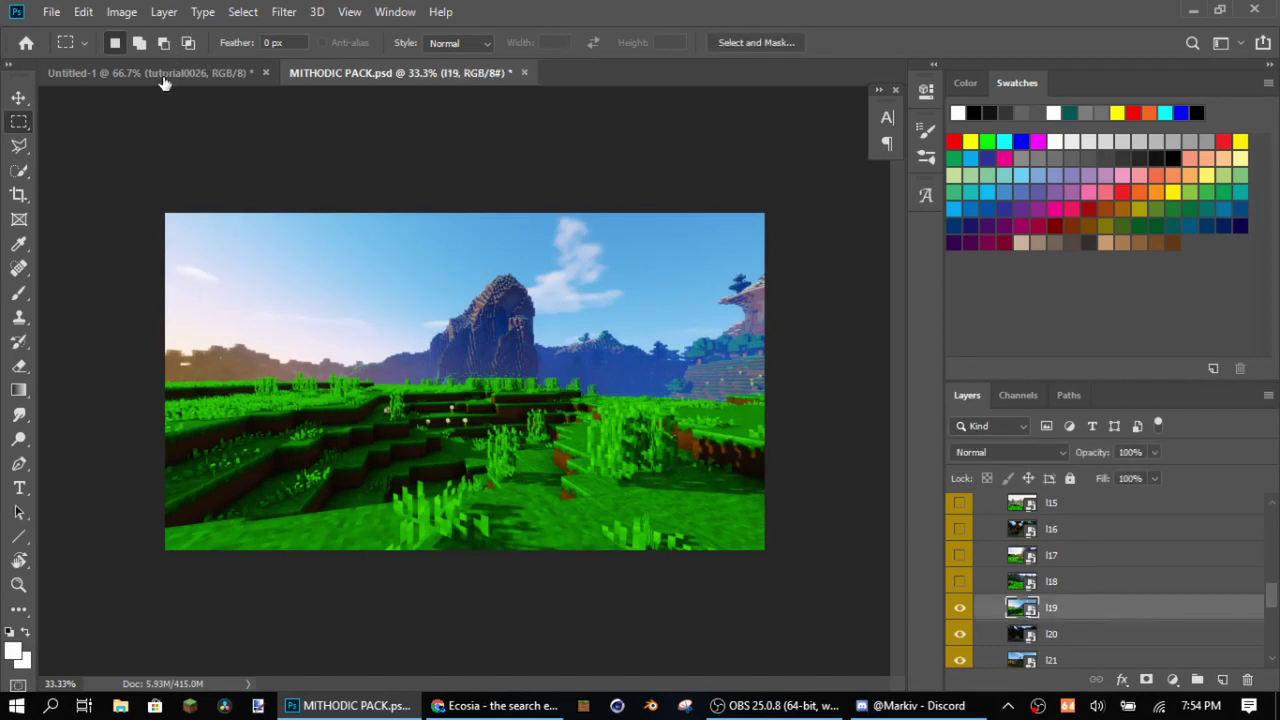
left_click_drag(163, 77, 1046, 548)
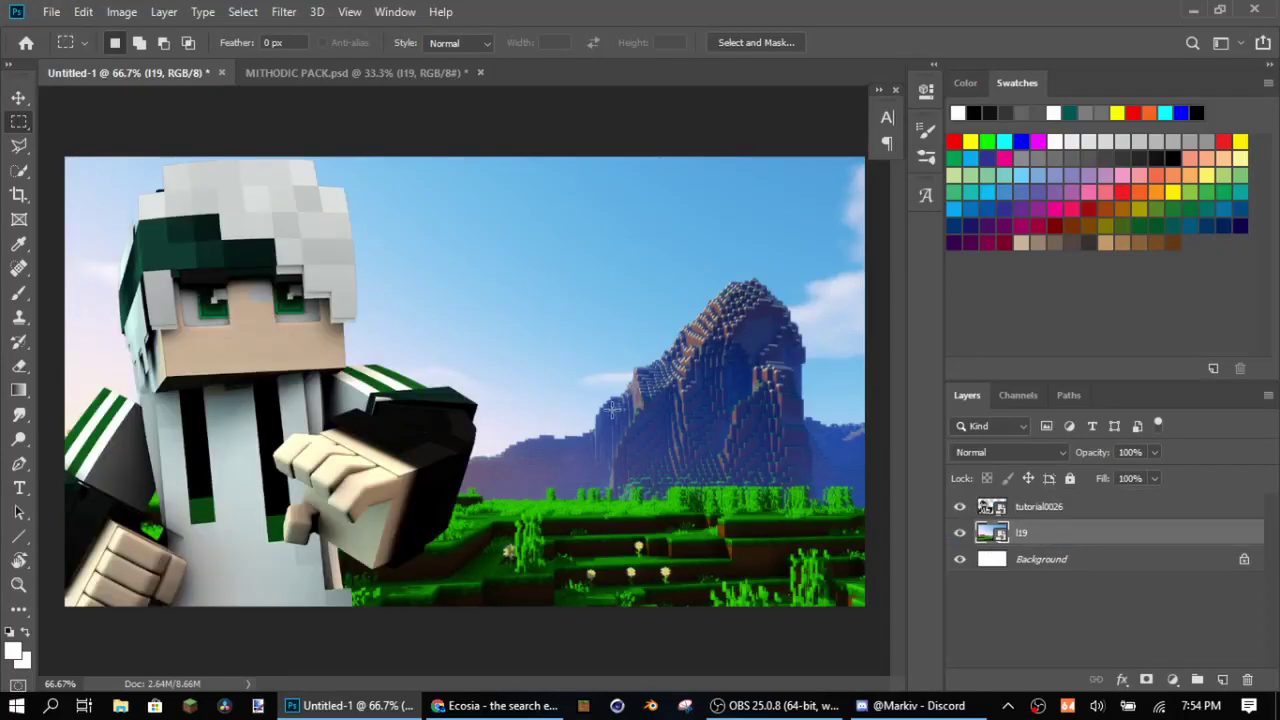
right_click(1066, 527)
left_click(860, 331)
Preview the Sky, landscape and skywars shire map groups in MITHODIC PACK.psd, and list the skywars shire map layers
left_click(402, 72)
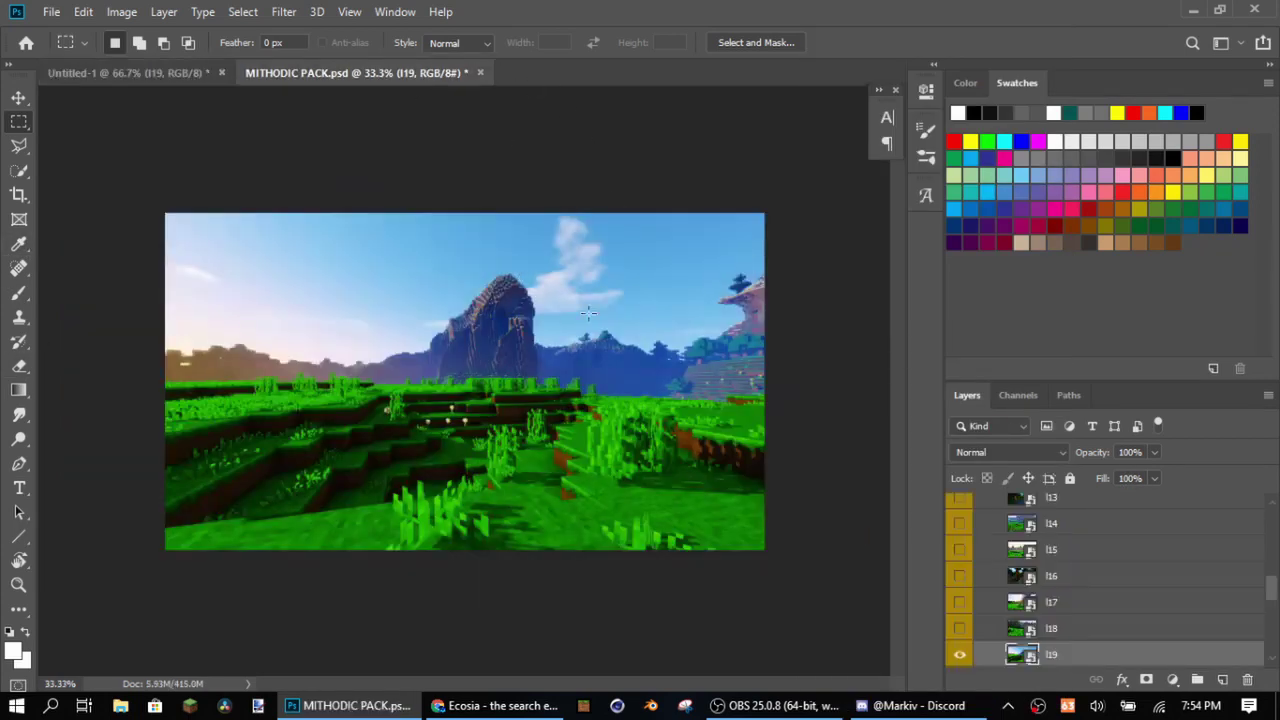
scroll(1010, 570, "up", 10)
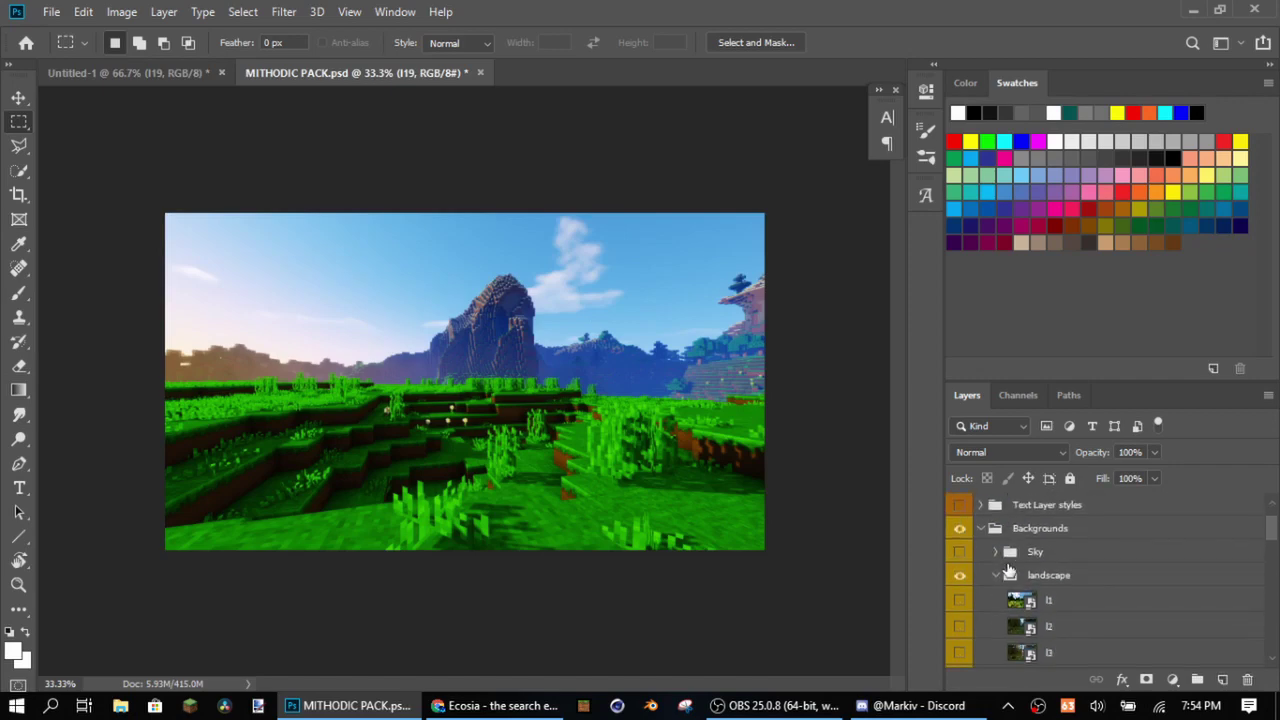
left_click(995, 577)
left_click(960, 582)
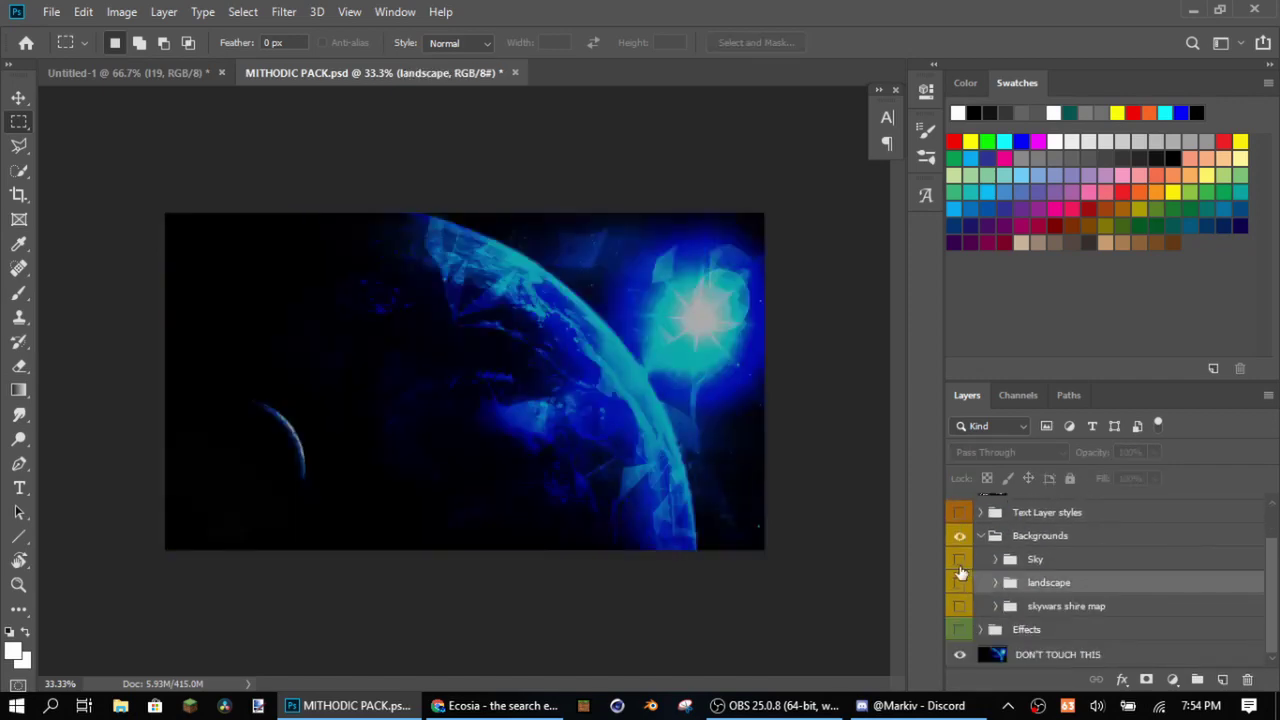
left_click(960, 559)
left_click(960, 559)
left_click(960, 582)
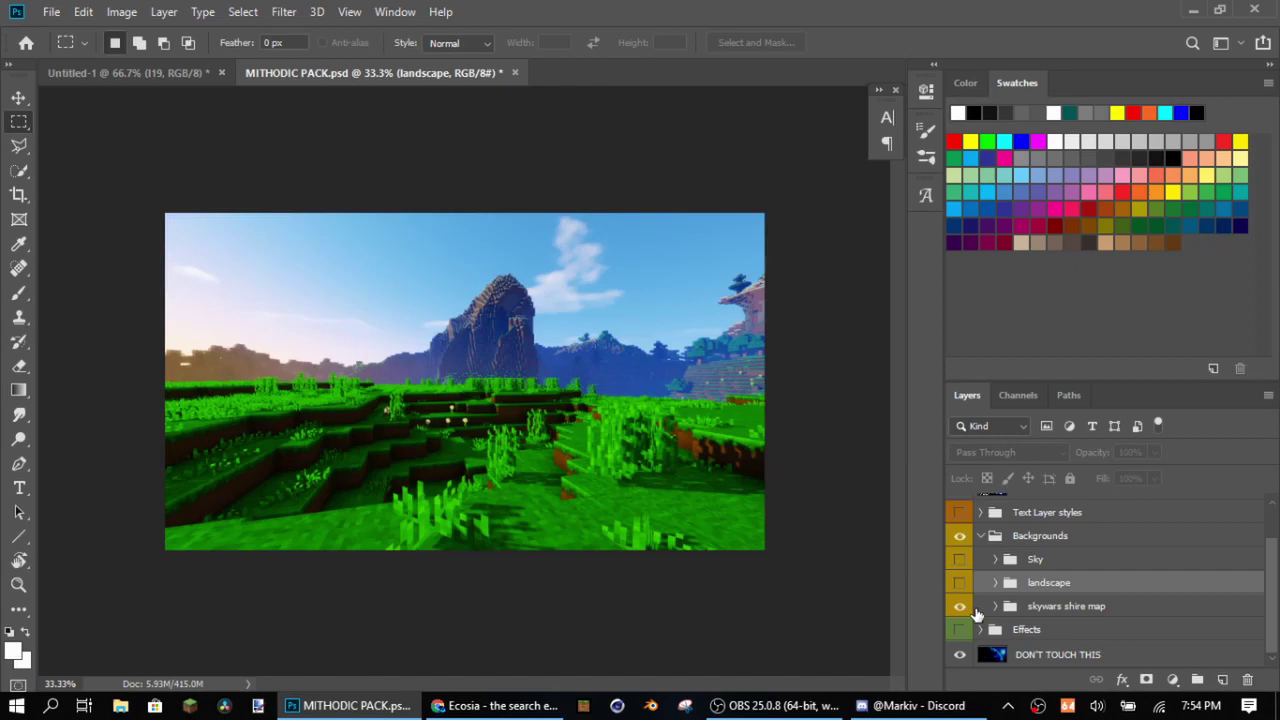
left_click(960, 582)
left_click(960, 606)
left_click(995, 606)
scroll(1085, 522, "down", 1)
scroll(1080, 545, "up", 1)
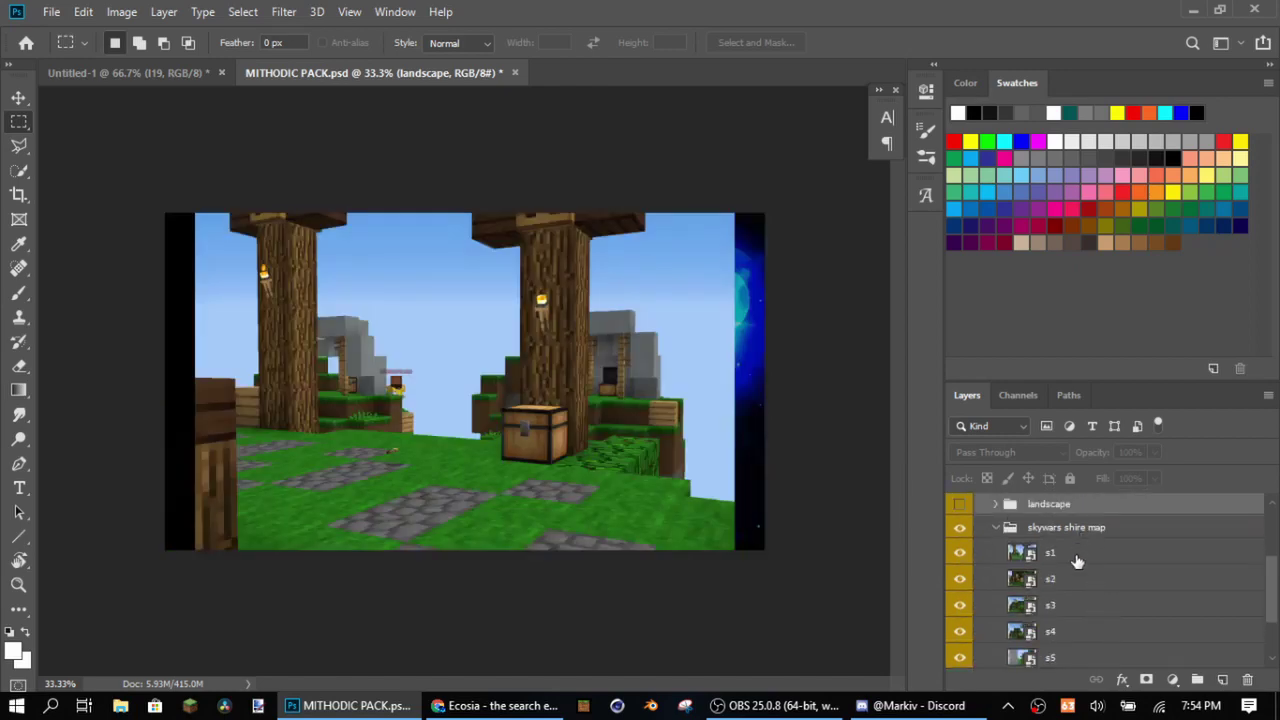
Raise the saturation of the s1 layer to +57 with a Hue/Saturation adjustment
left_click(1077, 560)
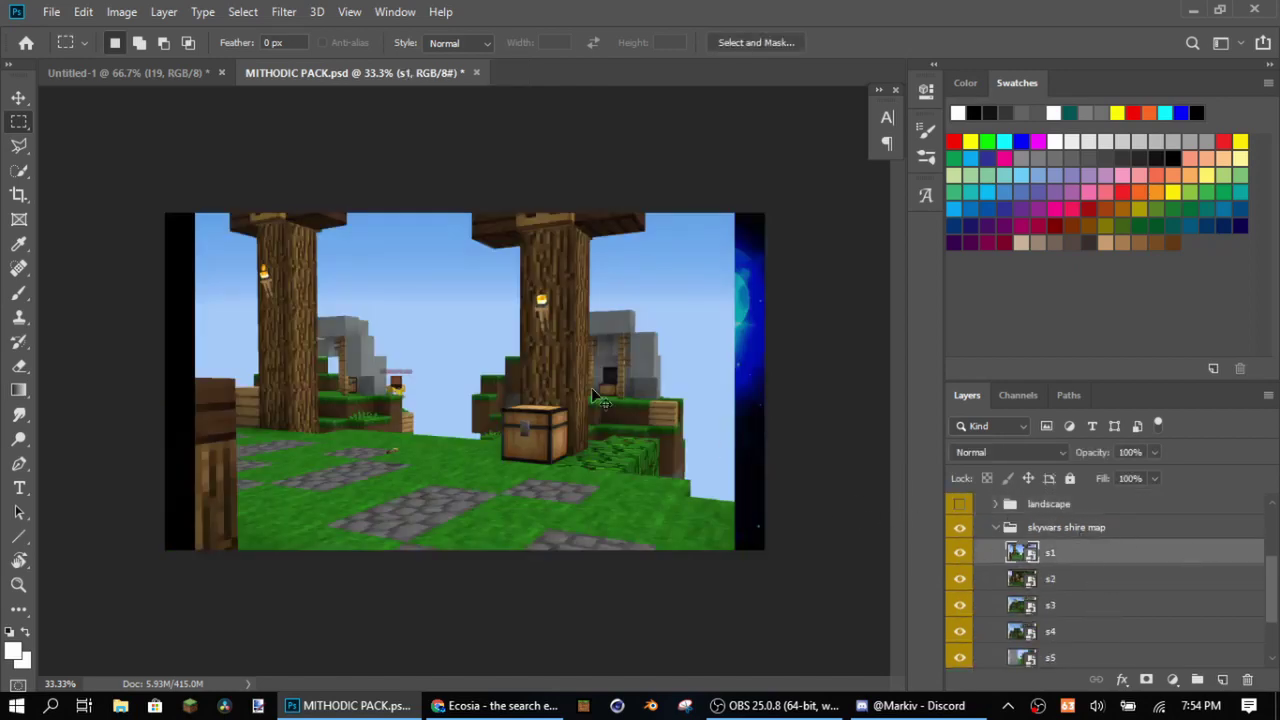
key("ctrl+u")
left_click_drag(607, 285, 641, 282)
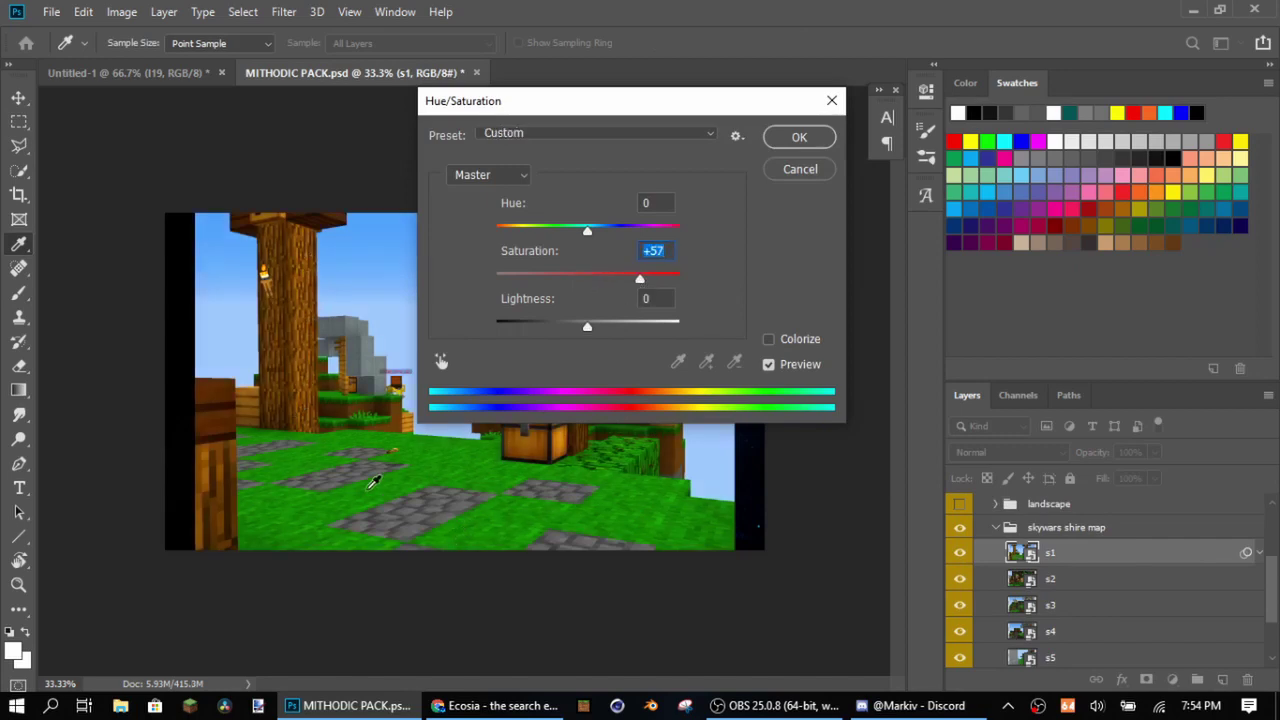
left_click(799, 137)
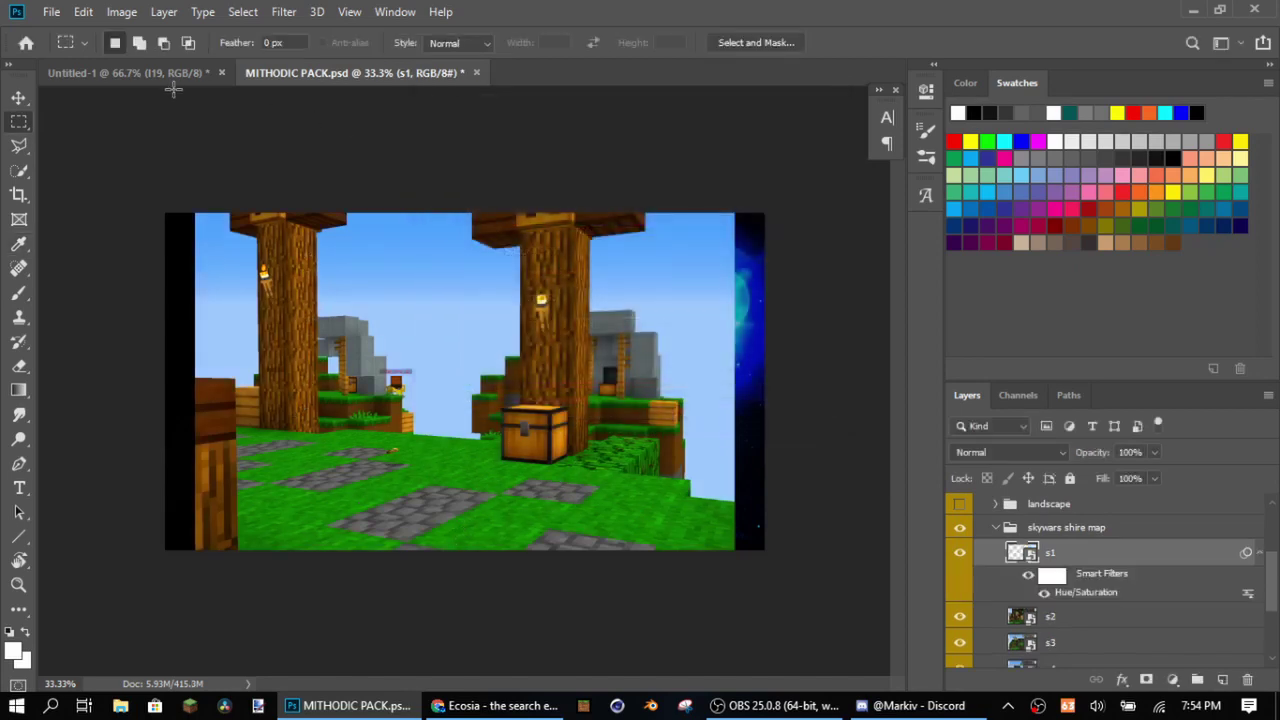
Check the Untitled-1 composition, and preview the Sky group in MITHODIC PACK.psd
left_click(172, 76)
left_click(330, 72)
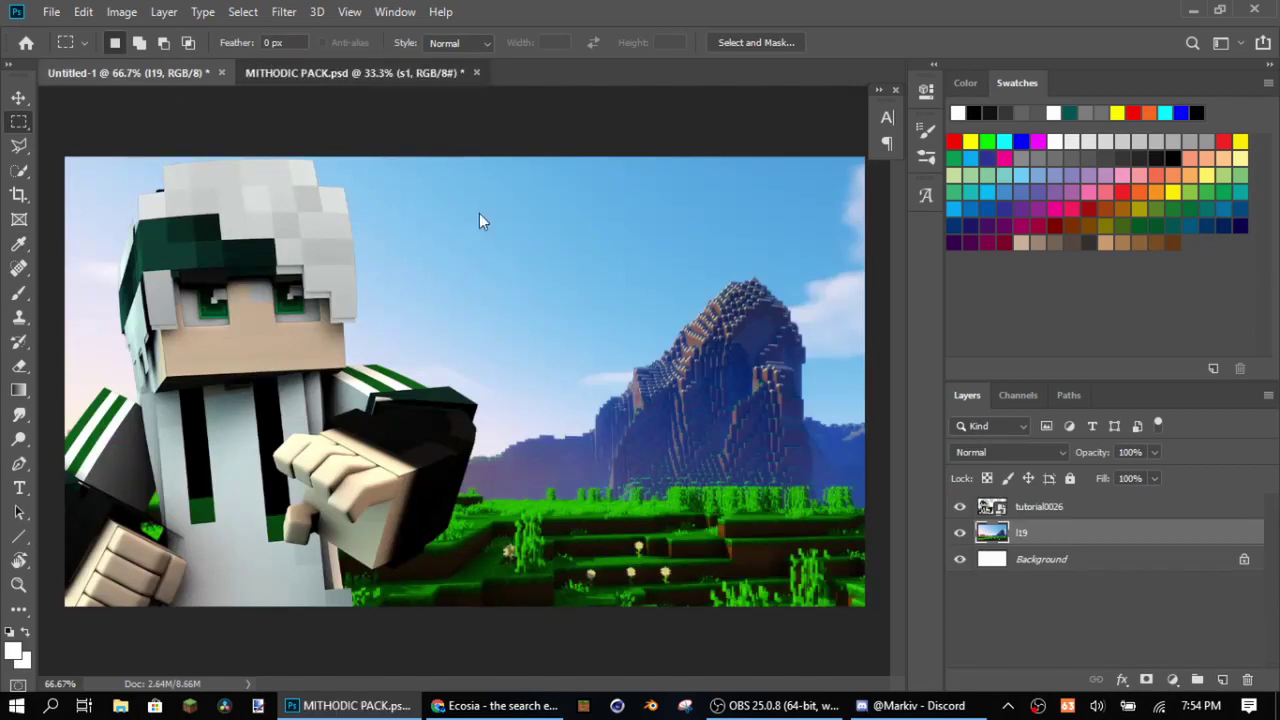
scroll(1000, 580, "up", 2)
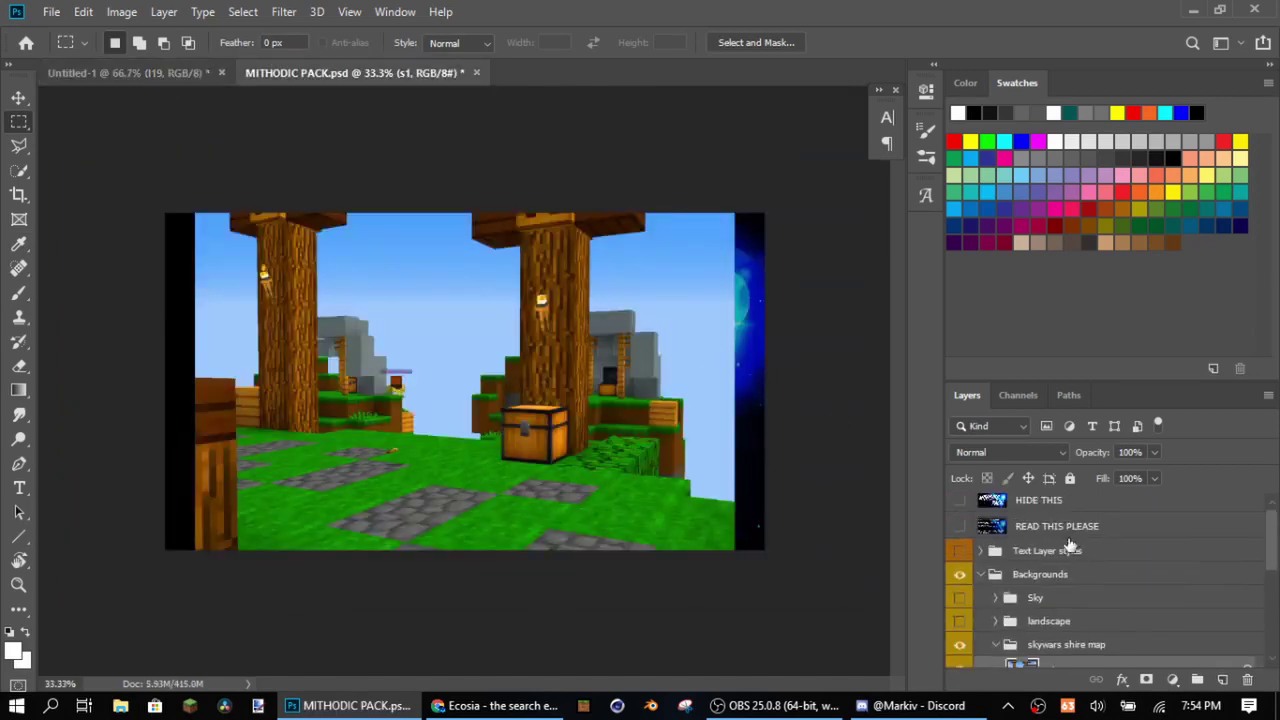
left_click(960, 600)
left_click(960, 600)
Rasterize the s1 layer, and delete its sky areas using the Quick Selection tool
scroll(1090, 648, "down", 3)
right_click(1094, 590)
left_click(914, 336)
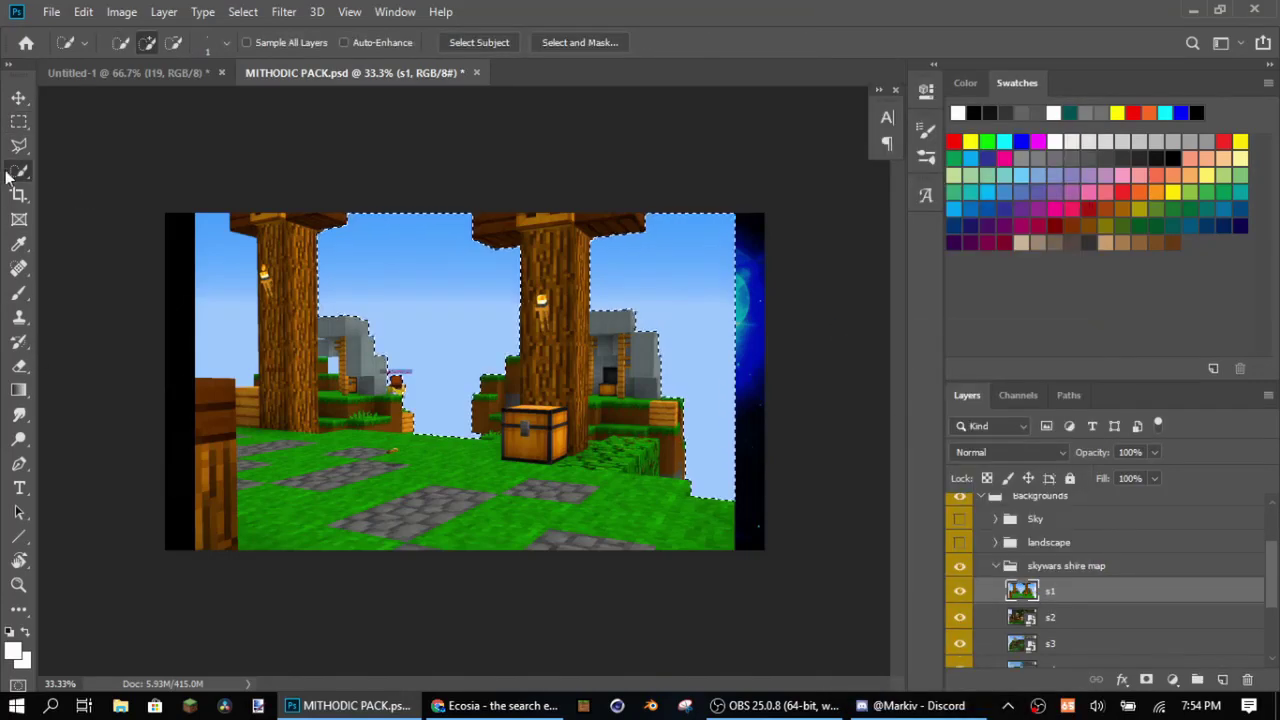
left_click(225, 326)
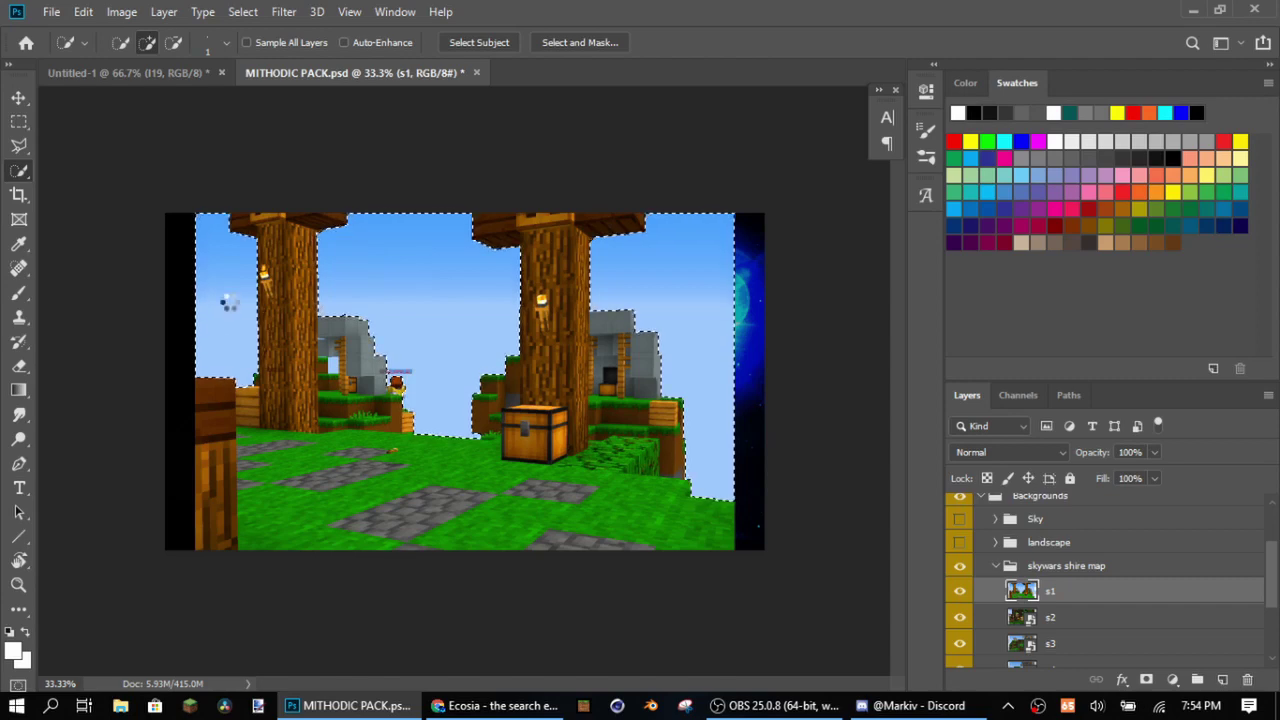
key("Delete")
key("ctrl+d")
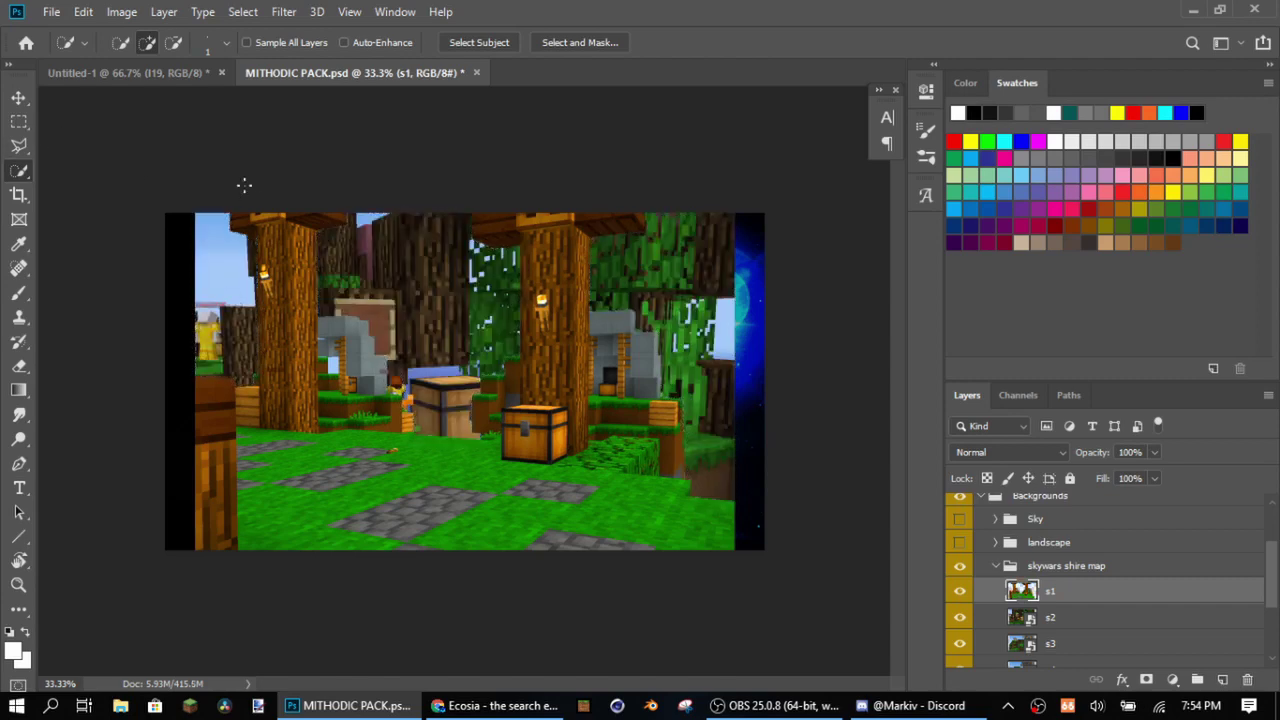
Show the Sky group and move the s1 layer above it within Backgrounds
scroll(1090, 592, "up", 1)
left_click(960, 568)
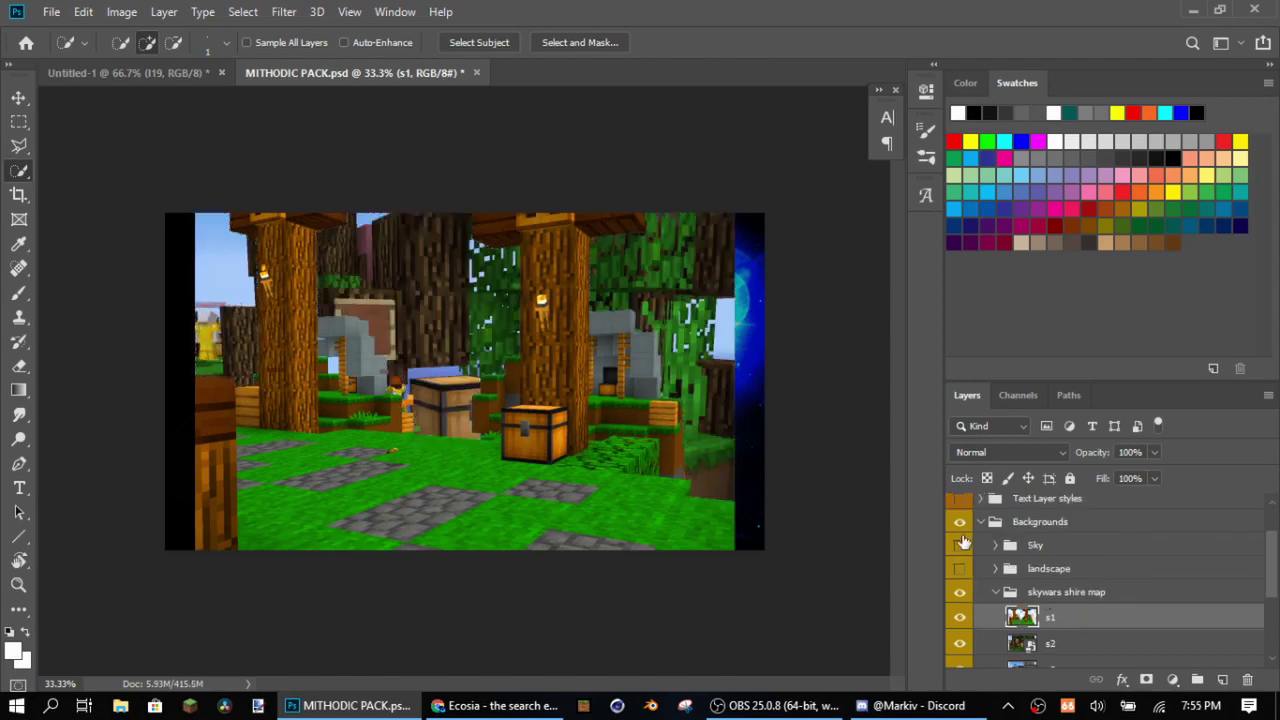
left_click(960, 545)
left_click_drag(1085, 618, 1055, 541)
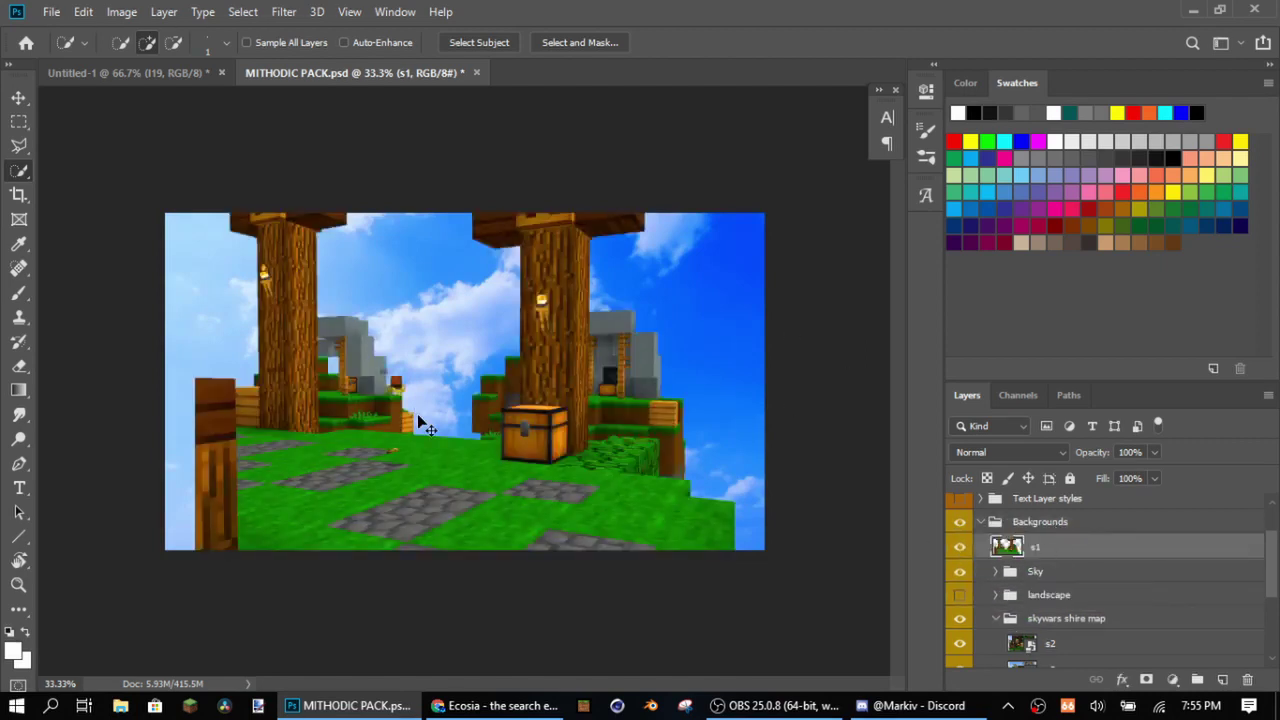
Undo the s1 layer's reordering, sky deletion and rasterizing in MITHODIC PACK.psd
key("ctrl+z")
key("ctrl+z")
key("ctrl+z")
key("ctrl+z")
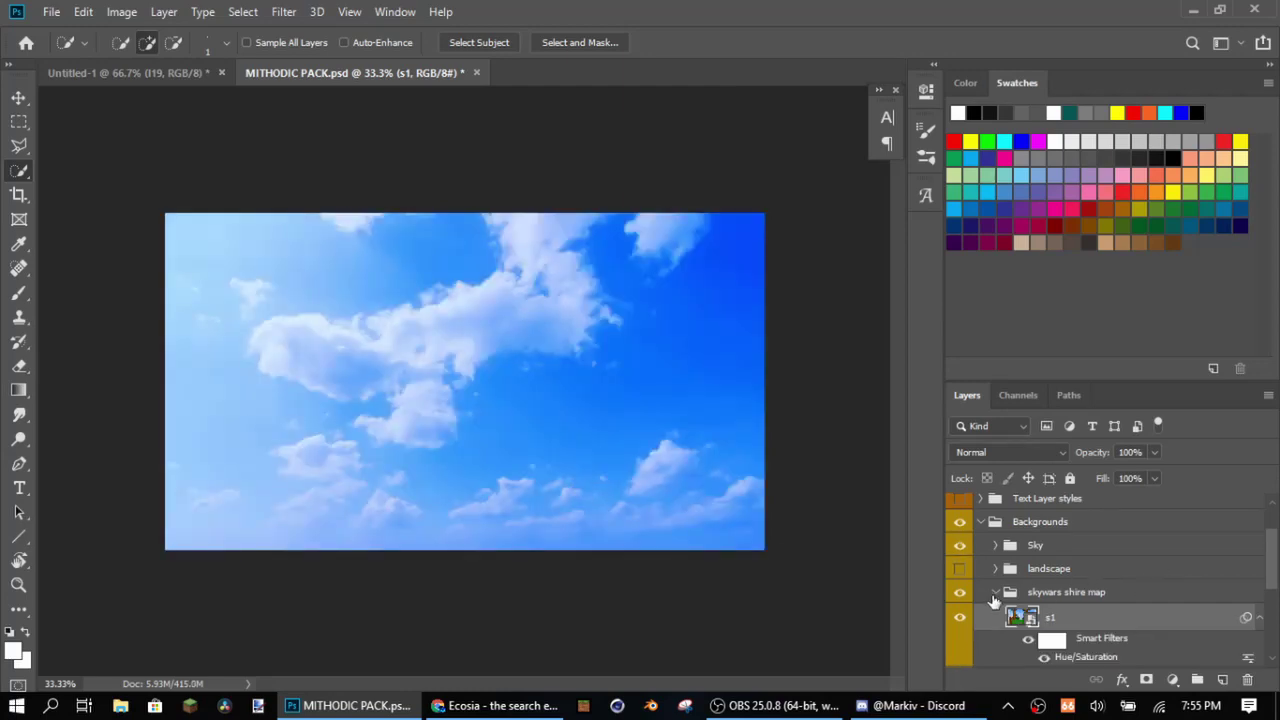
key("ctrl+z")
key("ctrl+z")
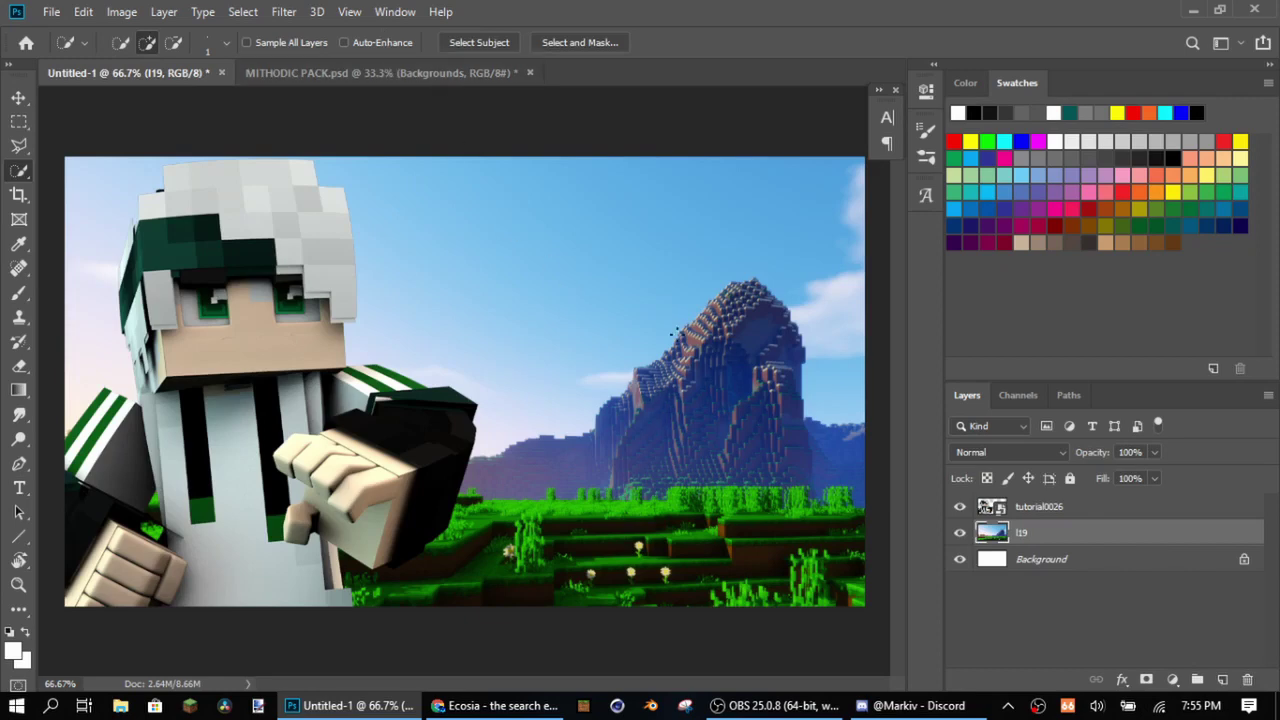
In Untitled-1, blur the mountain and background of l19 using the Blur tool with a 133 px brush
left_click(404, 75)
left_click(120, 74)
key("r")
left_click(135, 44)
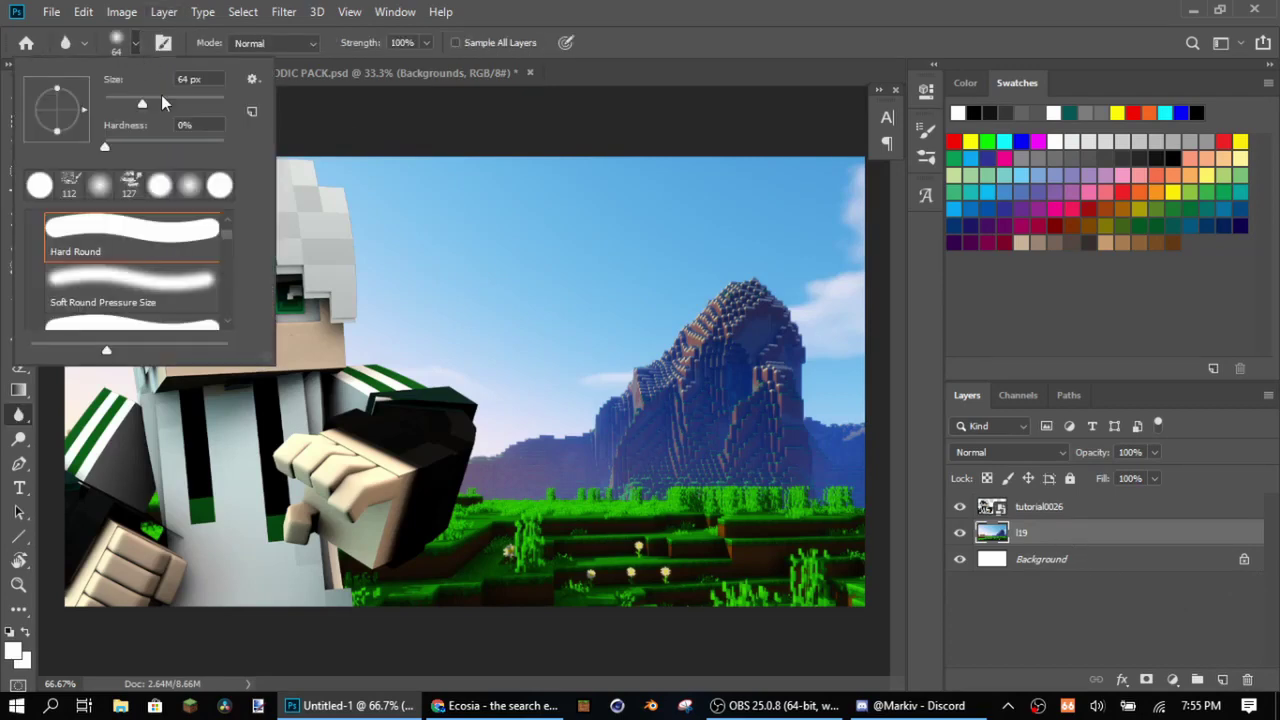
left_click_drag(166, 104, 175, 106)
left_click(521, 283)
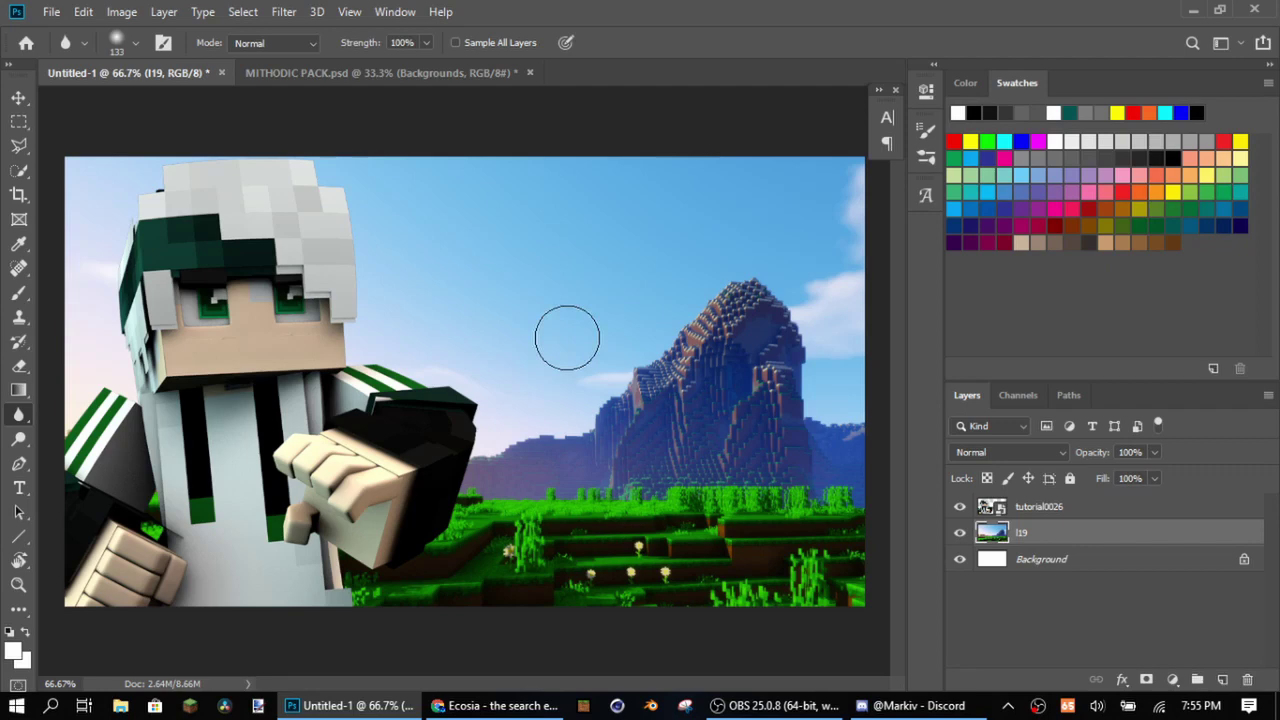
mouse_move(567, 416)
left_mouse_down()
mouse_move(733, 344)
mouse_move(832, 270)
mouse_move(556, 456)
mouse_move(755, 440)
mouse_move(874, 466)
mouse_move(773, 413)
mouse_move(759, 331)
mouse_move(694, 305)
mouse_move(790, 293)
mouse_move(711, 306)
mouse_move(741, 330)
mouse_move(843, 243)
left_mouse_up()
key("m")
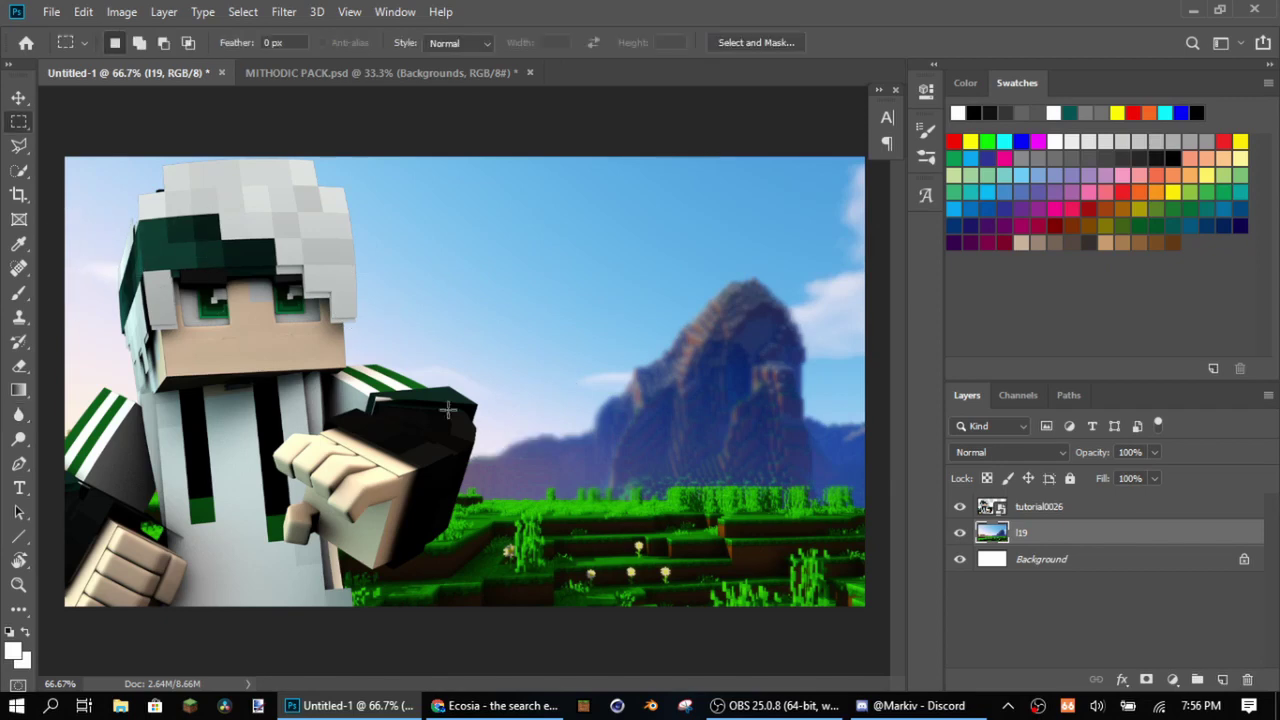
Add a new layer and start an empty text on it with the font size set to 72 pt
left_click(1222, 680)
left_click(19, 487)
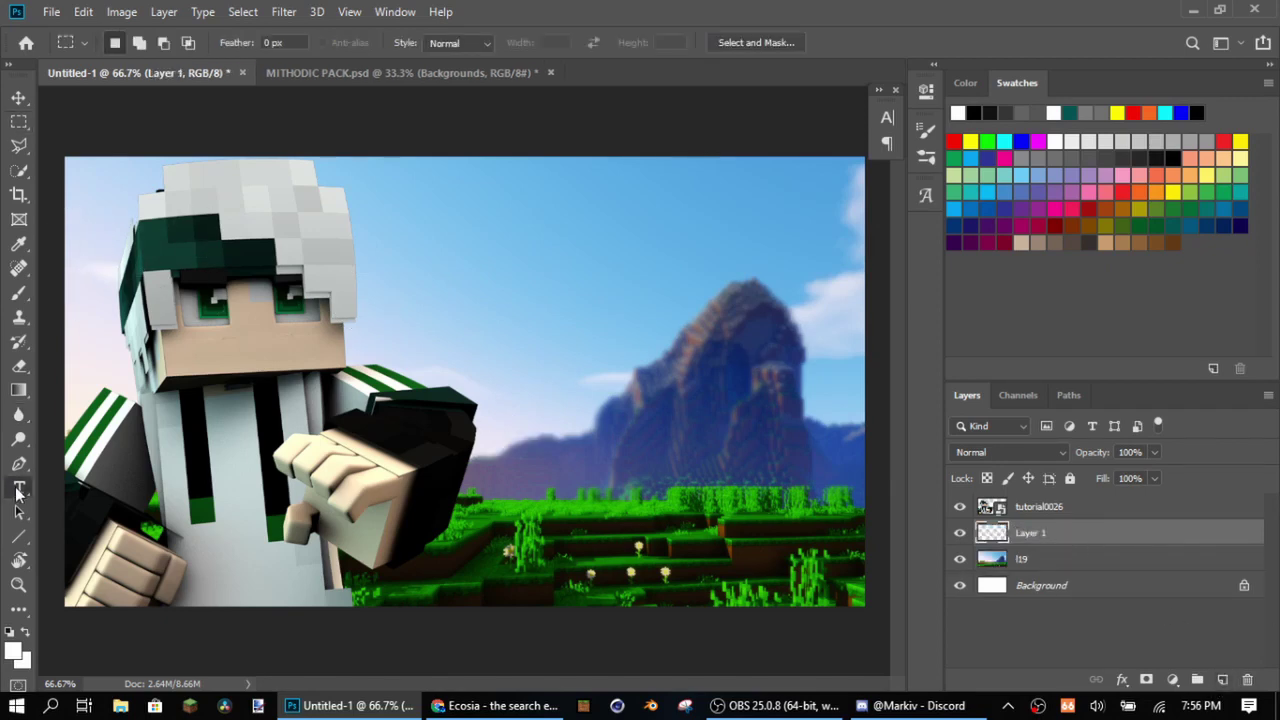
left_click(597, 453)
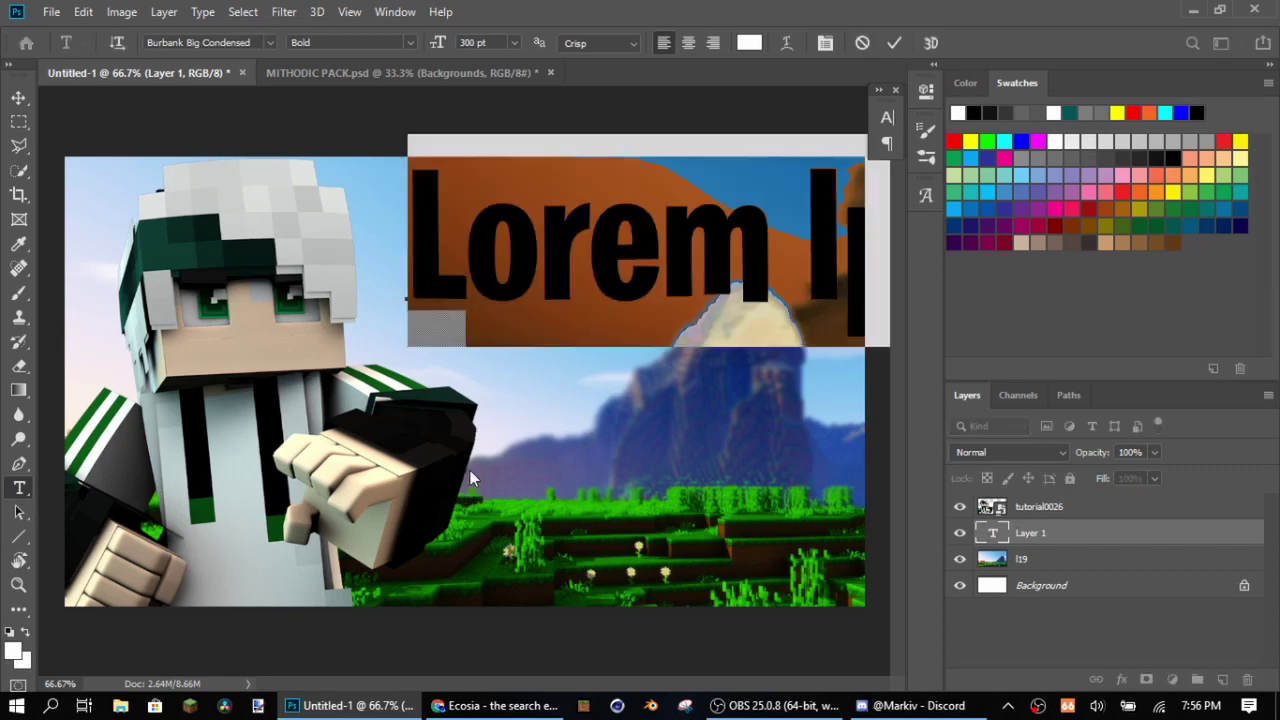
key("BackSpace")
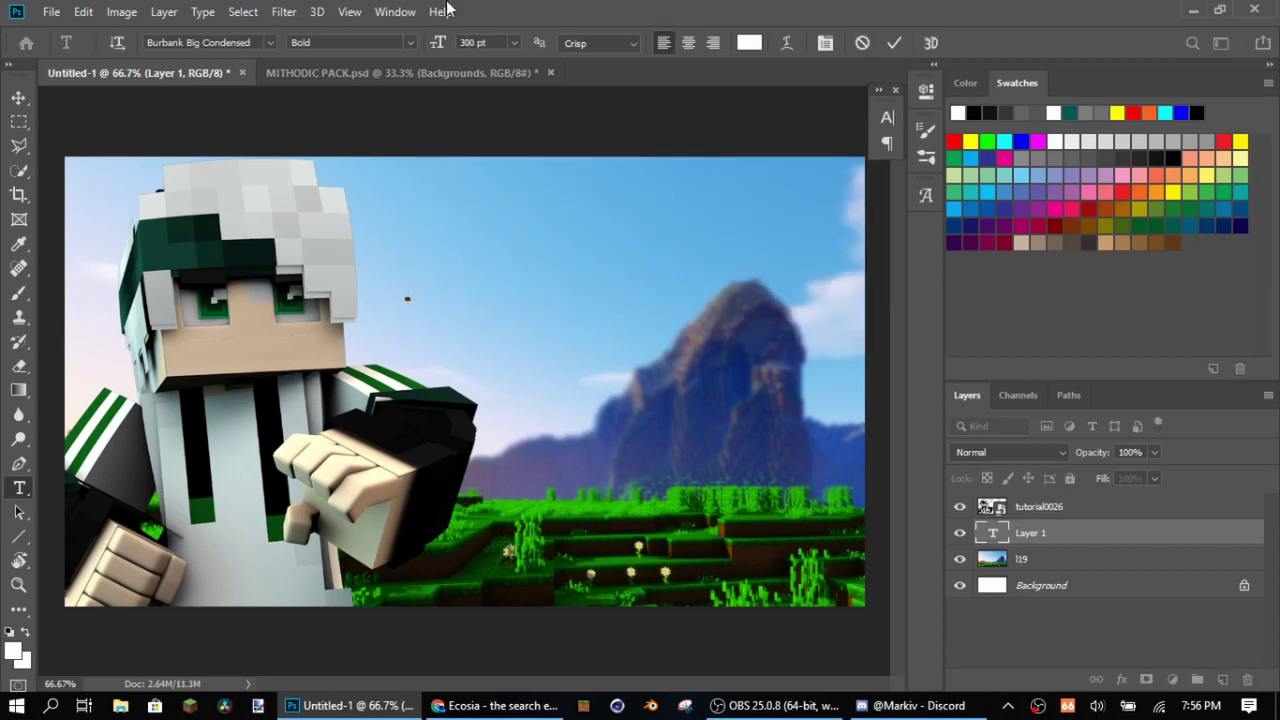
left_click(515, 42)
left_click(498, 282)
double_click(156, 40)
Enter MAKE THIS as the text, shorten it to MAKE and commit it
type("MAKE THIS")
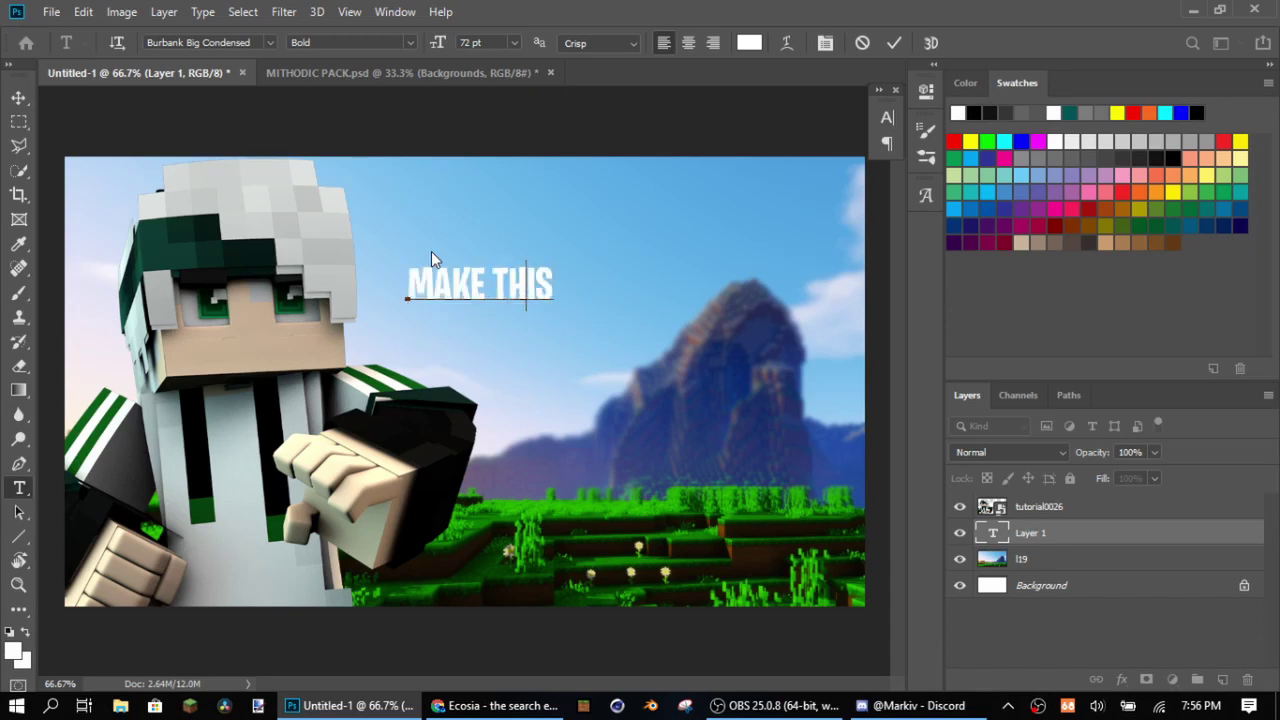
key("BackSpace")
key("BackSpace")
key("BackSpace")
key("BackSpace")
key("BackSpace")
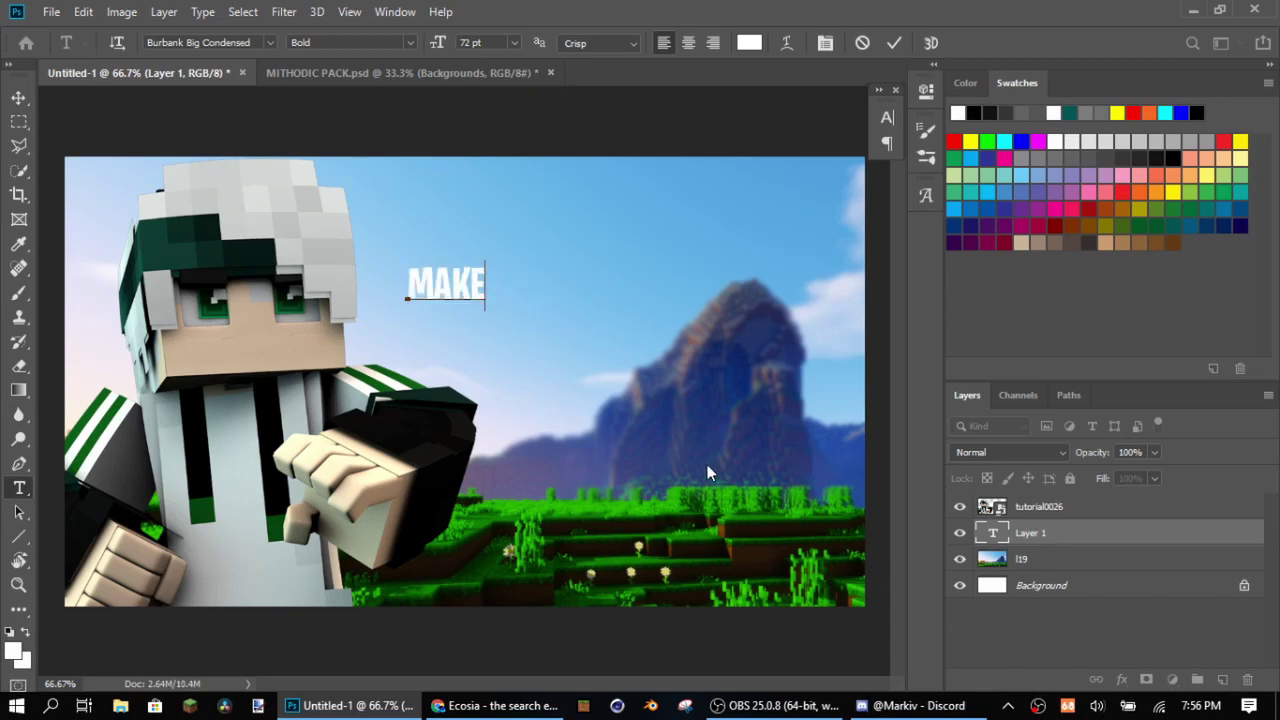
left_click(19, 121)
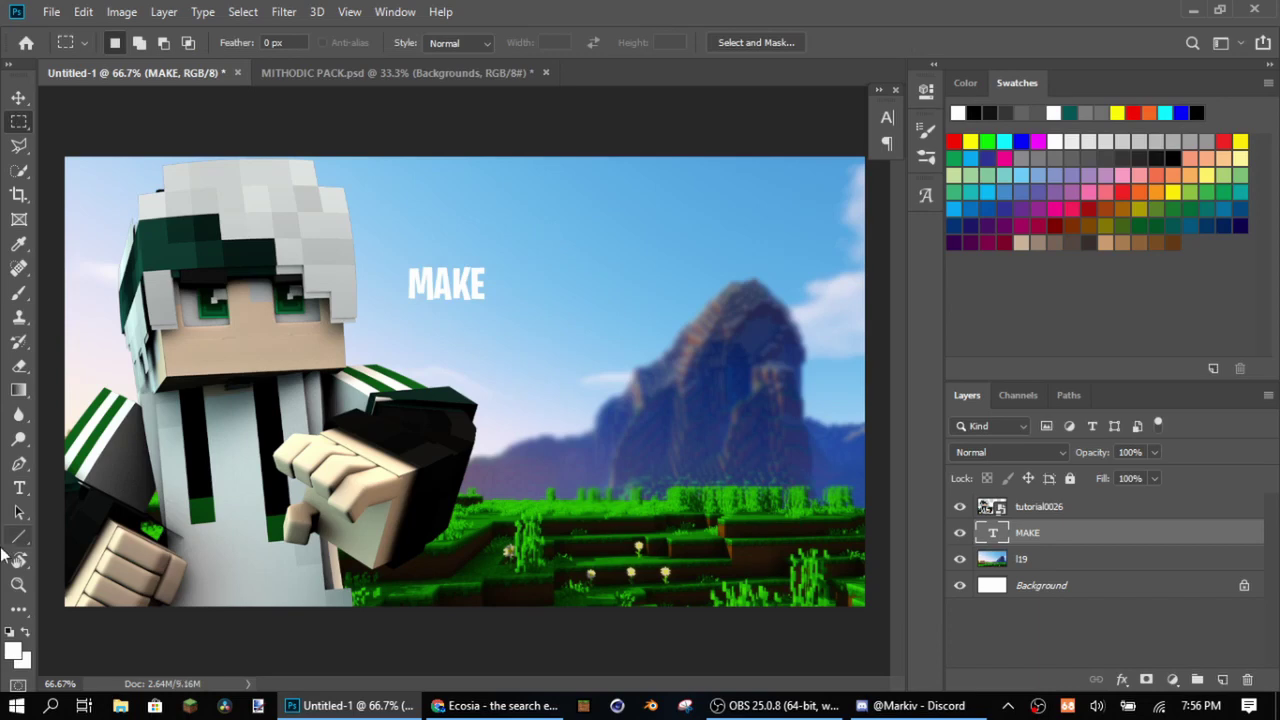
Scale the MAKE text to about 444%, rotate it about -1.5° and place it beside the character over the sky
left_click(19, 488)
left_click_drag(486, 283, 531, 283)
left_click(19, 121)
key("ctrl+t")
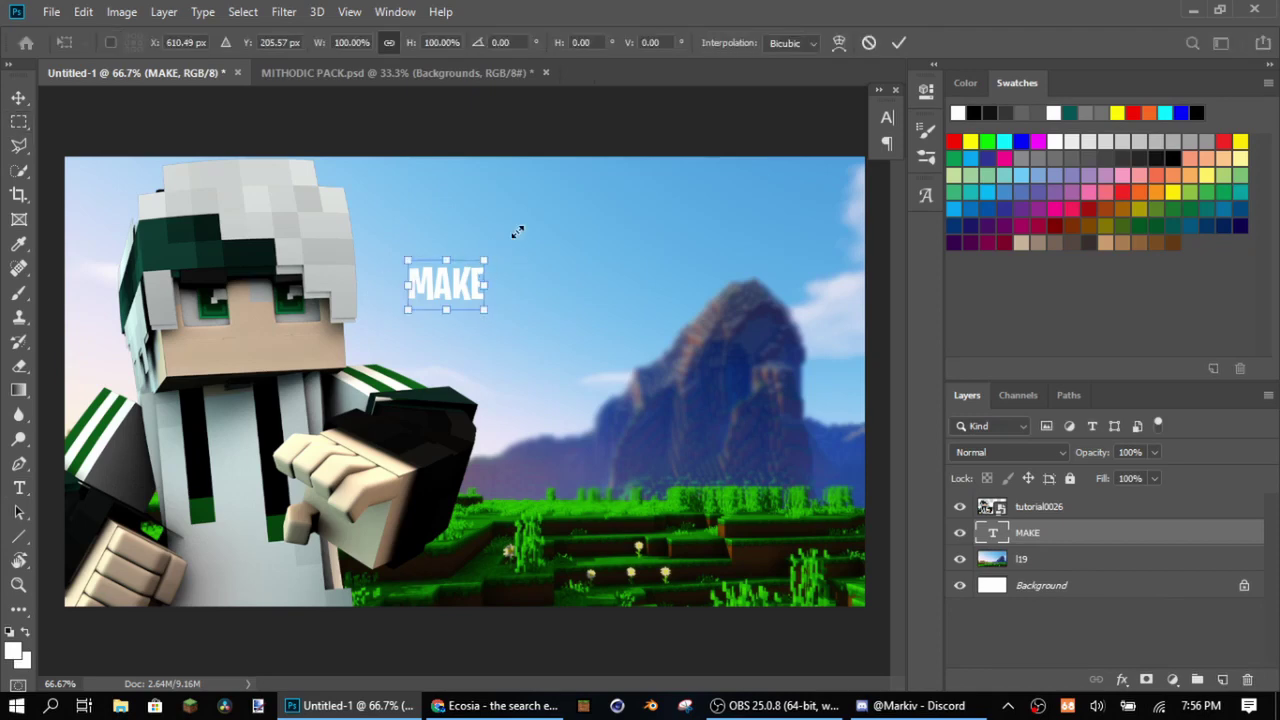
left_click_drag(517, 232, 728, 103)
left_click_drag(572, 212, 657, 294)
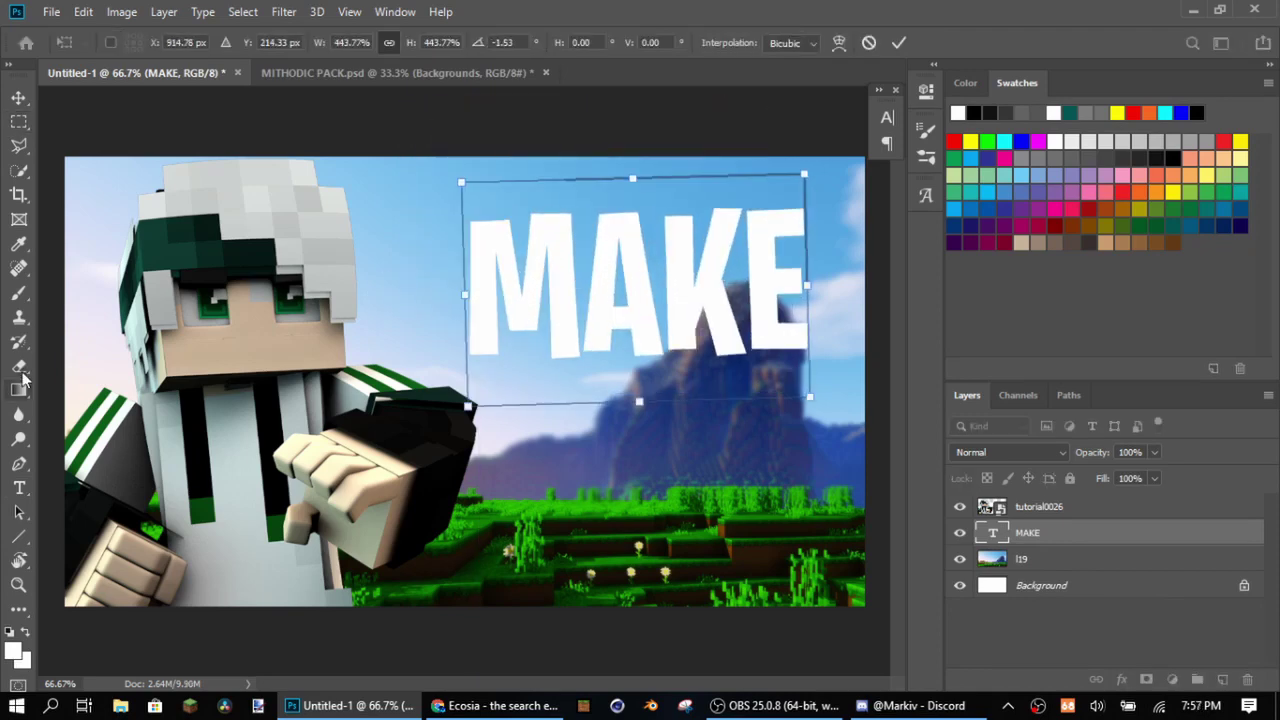
Warp the MAKE text with a horizontal Arc style and a 3% bend
left_click(19, 487)
left_click(761, 258)
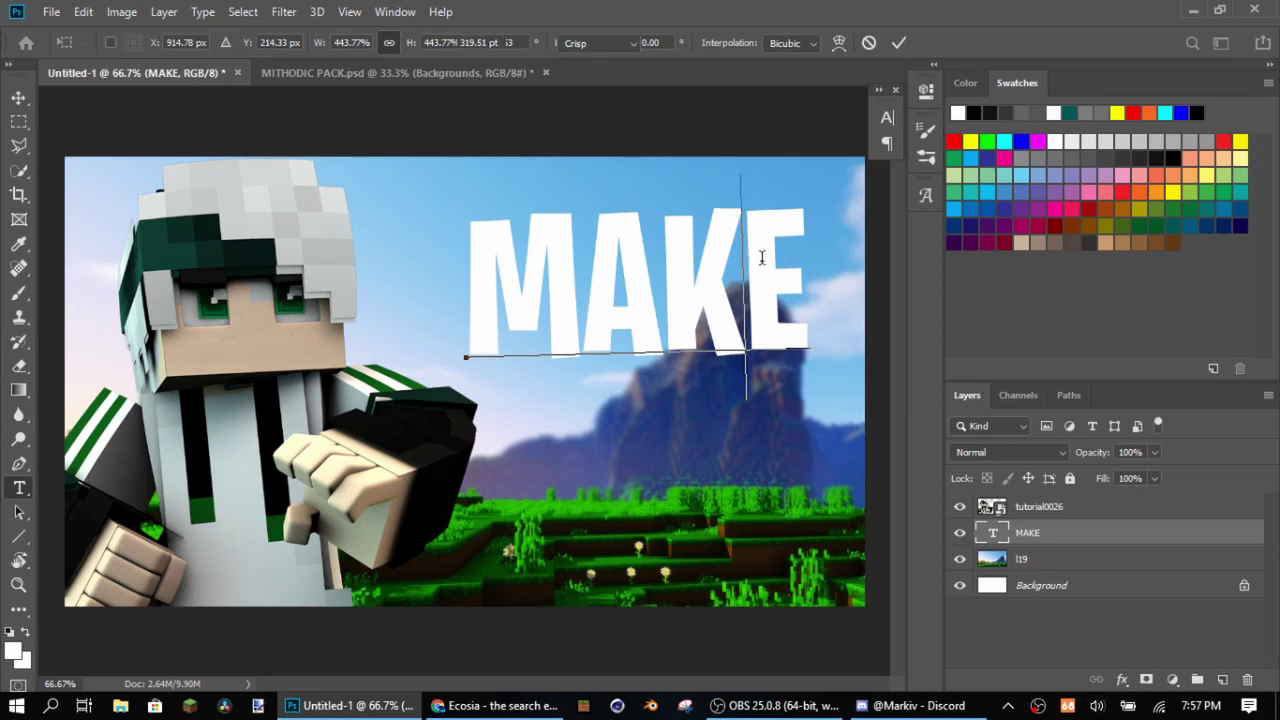
left_click(788, 44)
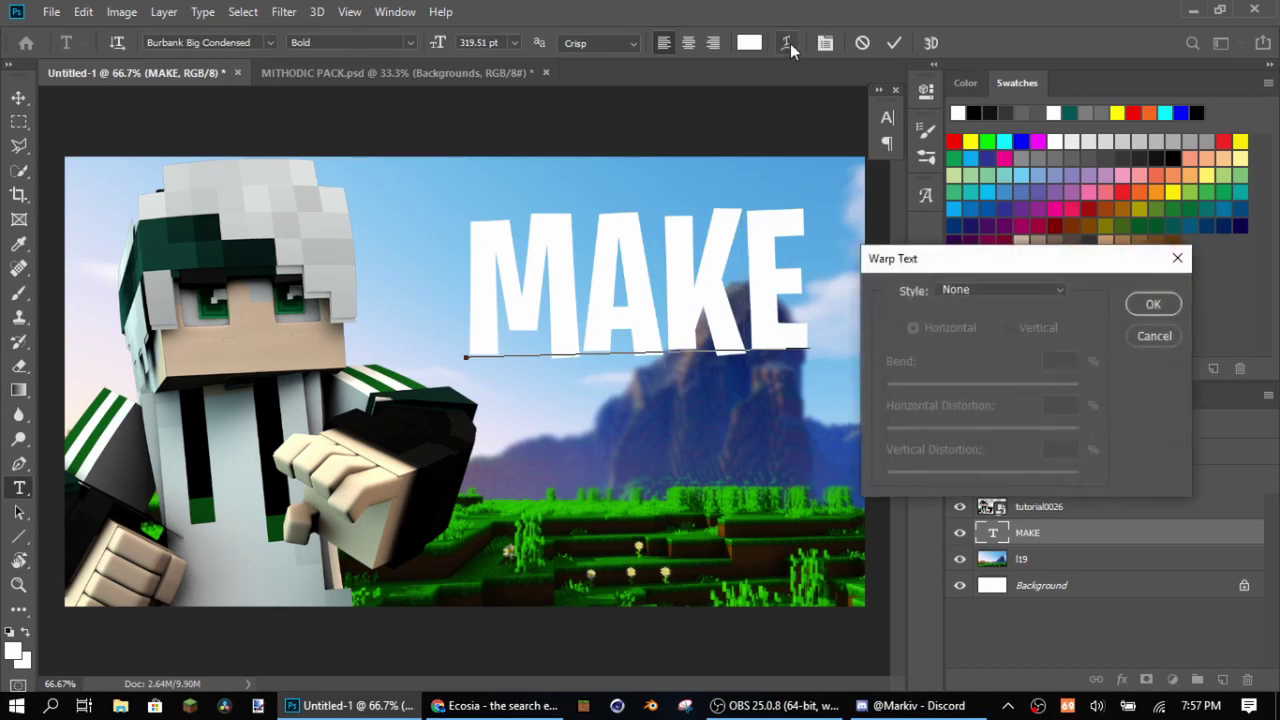
left_click(957, 289)
left_click(960, 310)
type("3")
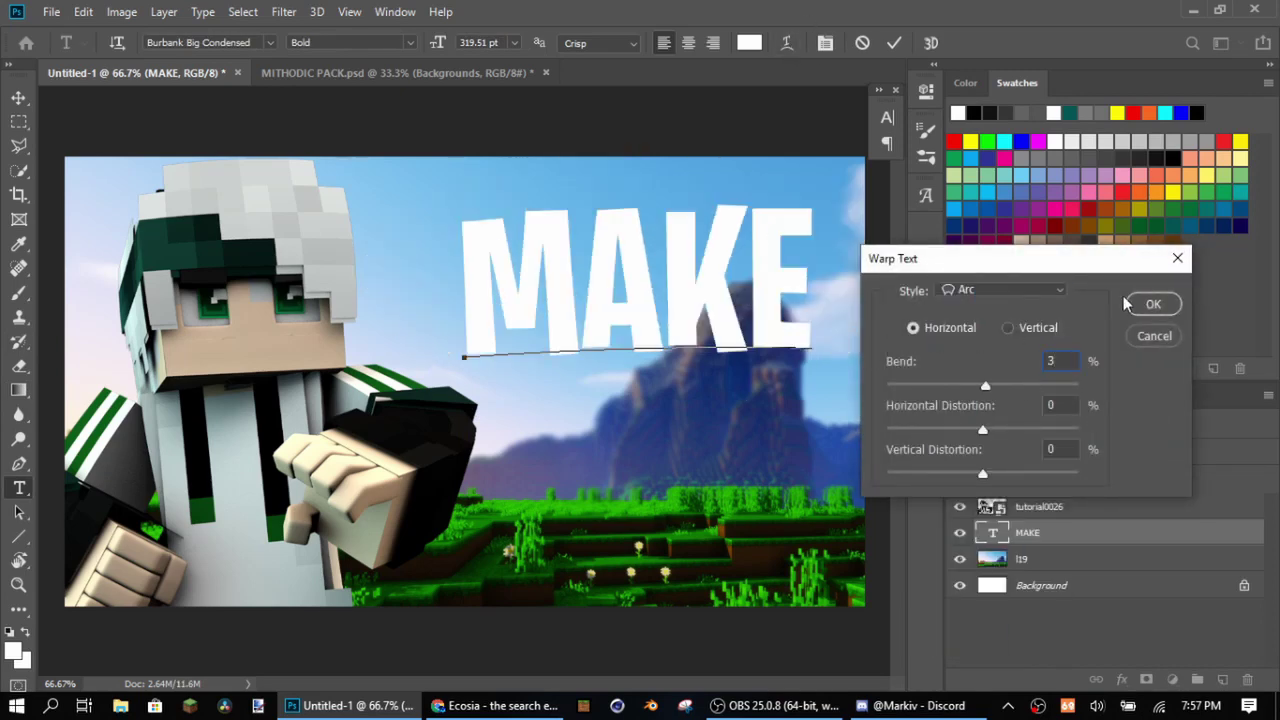
left_click(1154, 304)
key("m")
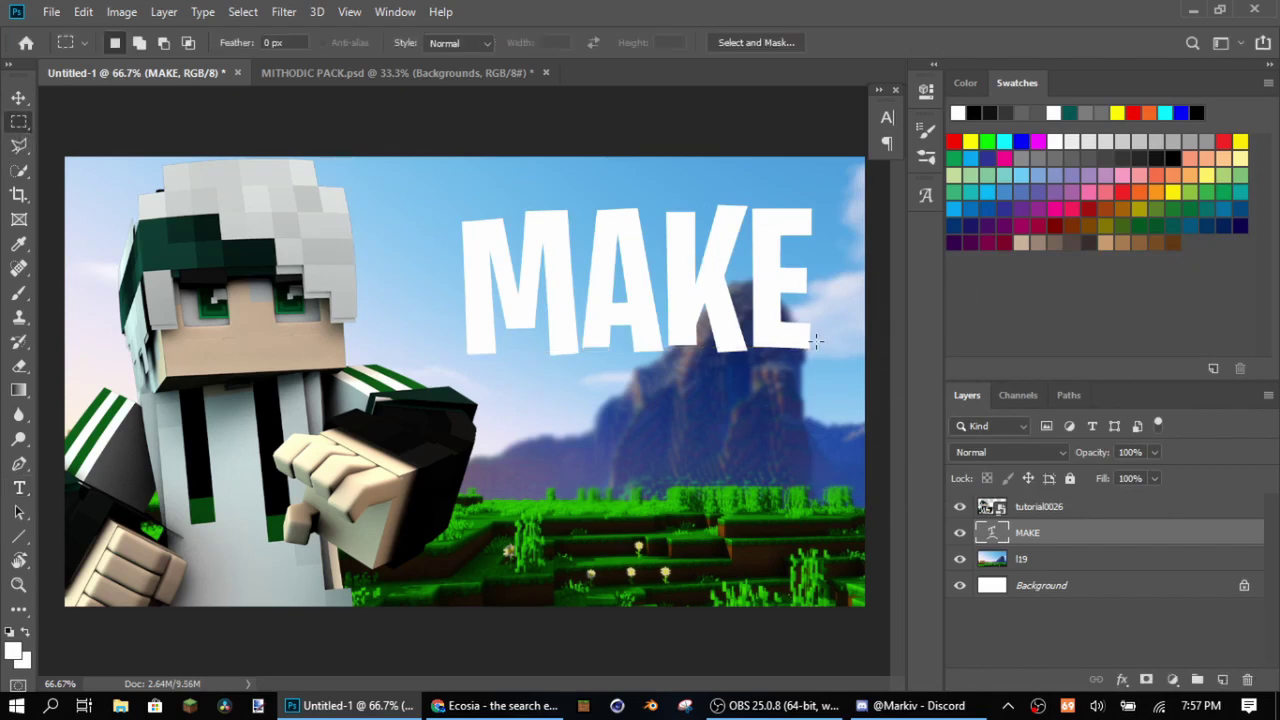
Switch to the MITHODIC PACK document, then show and expand its Text Layer styles group
right_click(1049, 540)
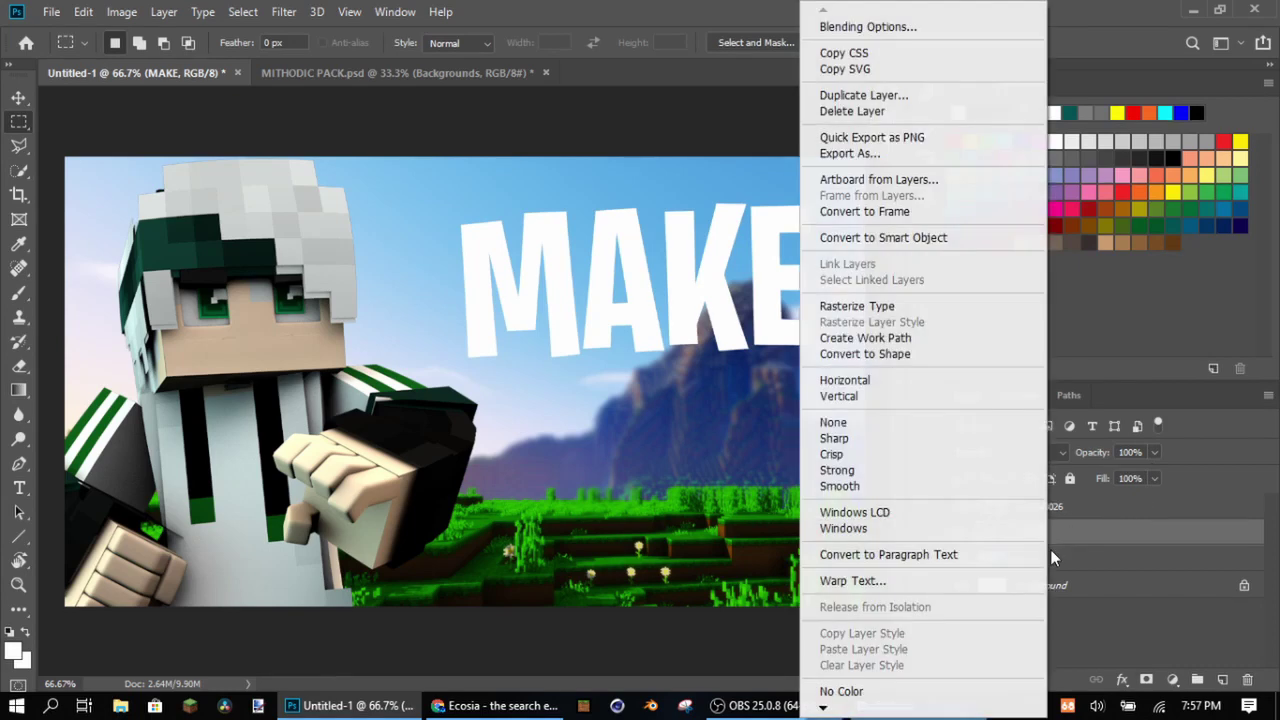
left_click(870, 306)
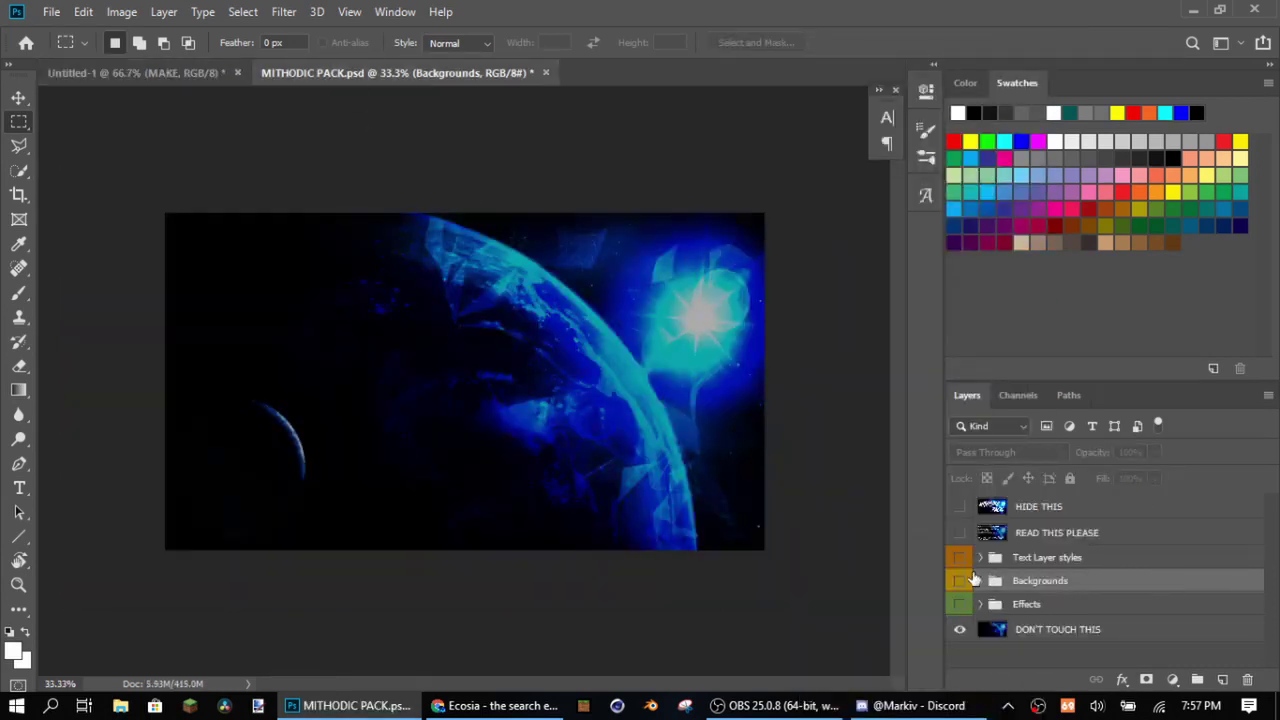
left_click(960, 557)
left_click(981, 558)
scroll(1012, 560, "down", 2)
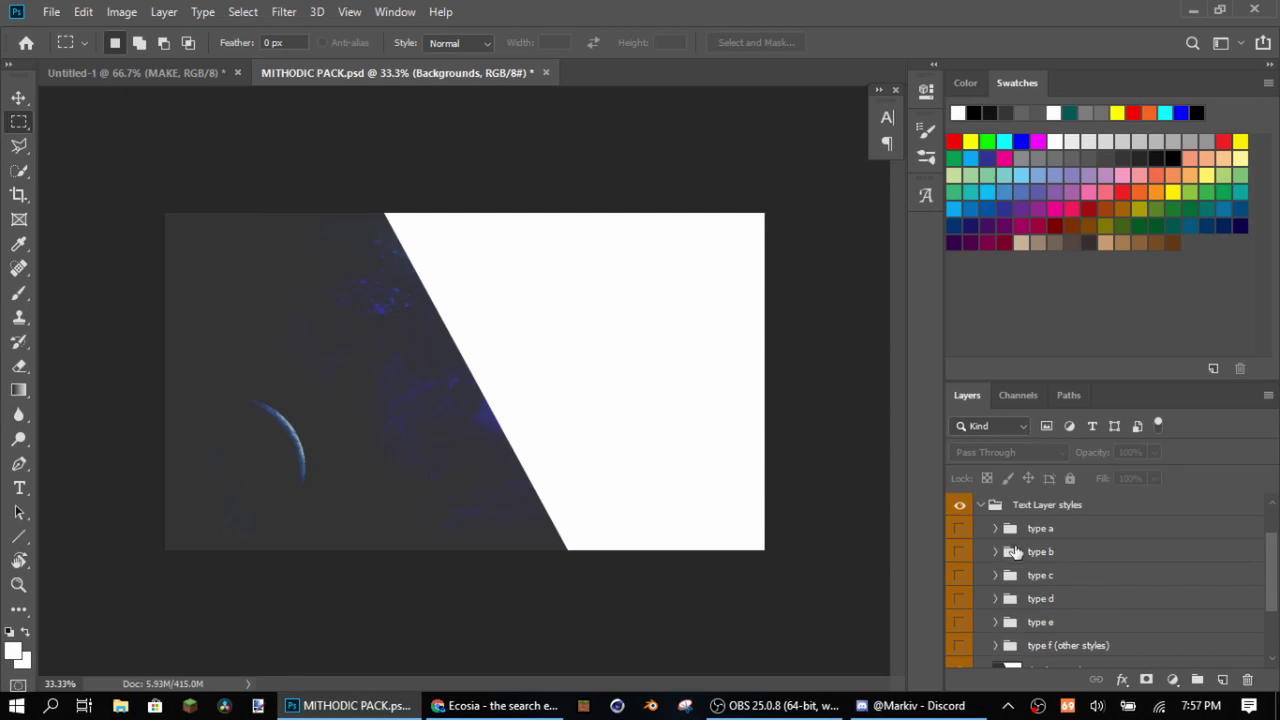
Preview the text style groups type a through type f one at a time, hiding each and collapsing Text Layer styles at the end
left_click(960, 529)
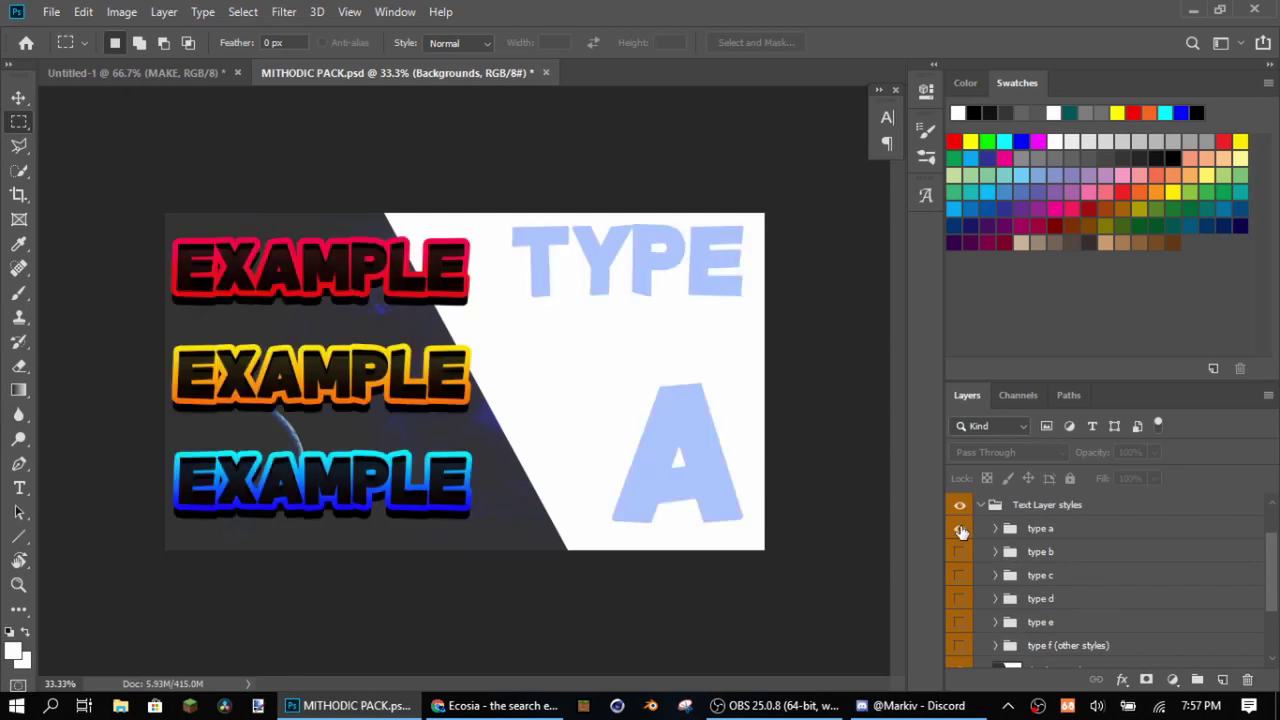
left_click(960, 529)
left_click(960, 552)
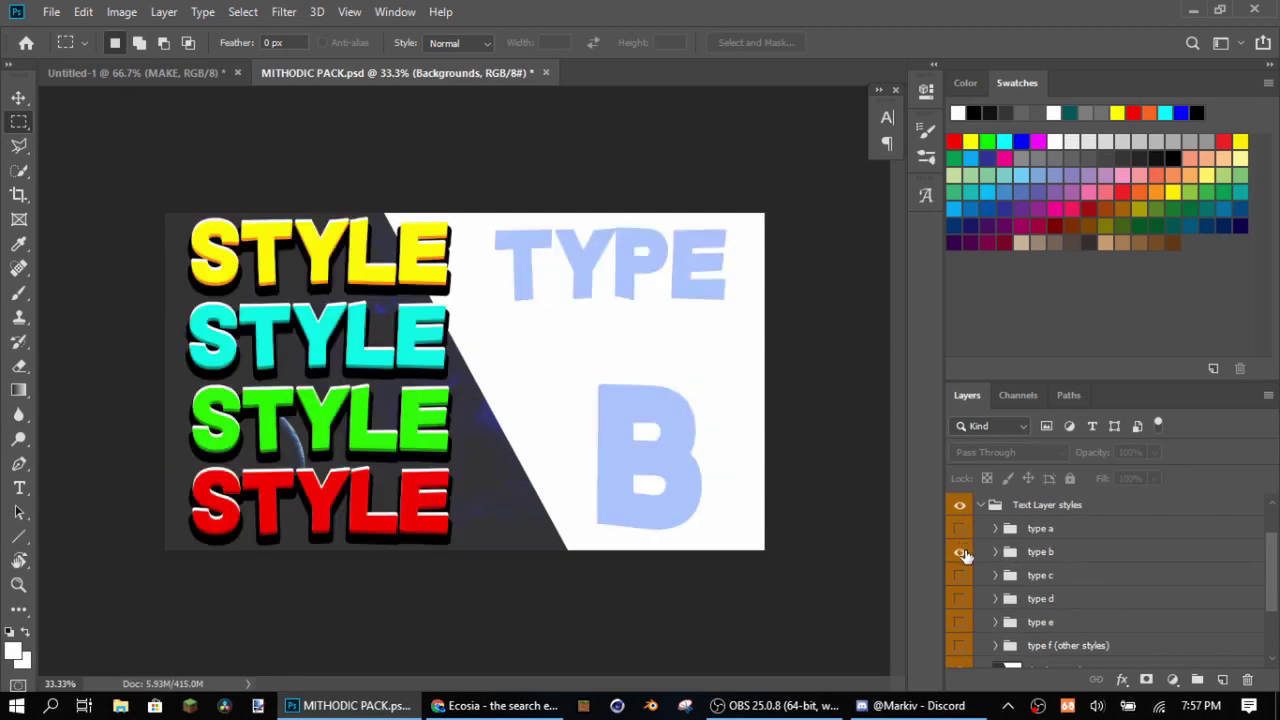
left_click(960, 552)
left_click(960, 577)
left_click(960, 577)
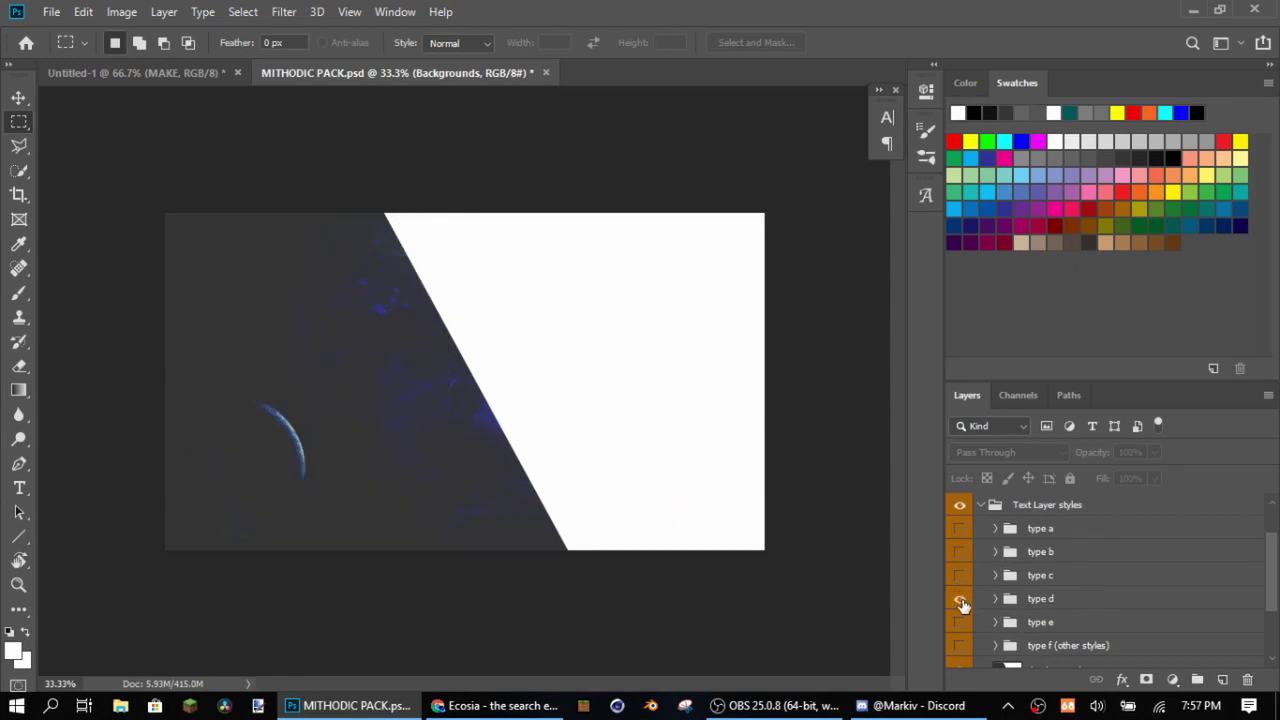
left_click(960, 600)
left_click(963, 606)
left_click(963, 620)
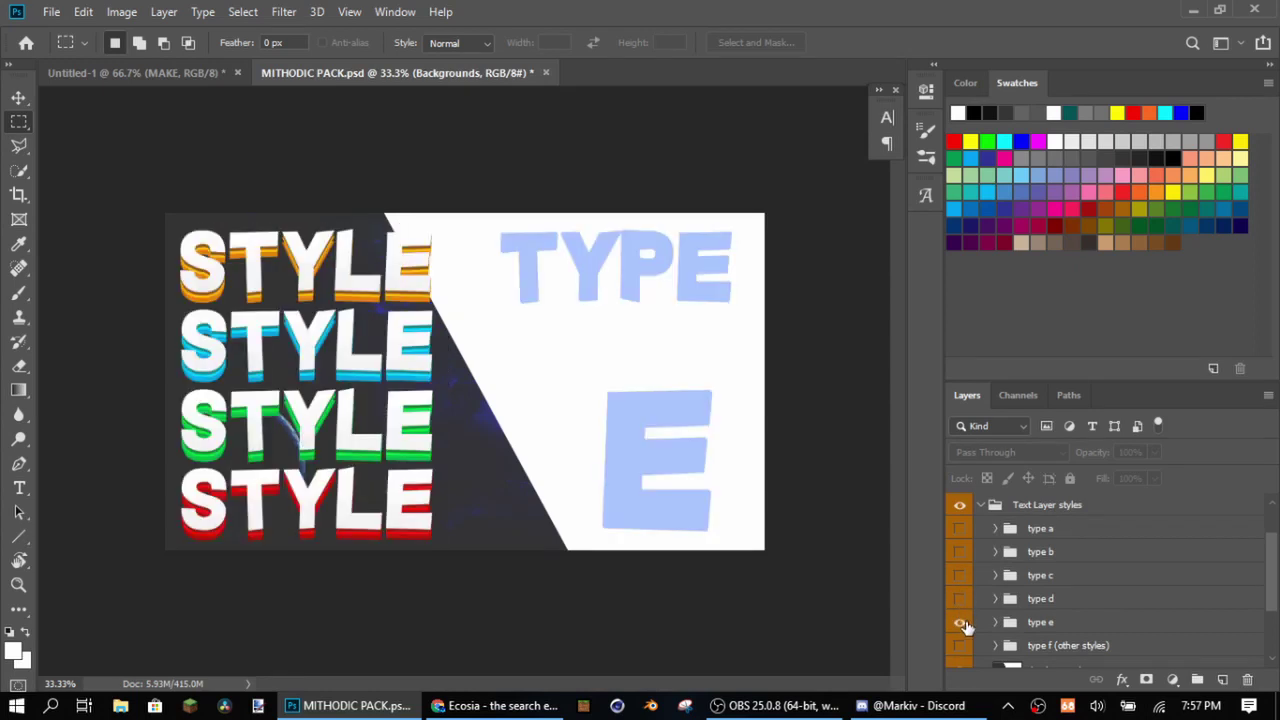
left_click(963, 622)
left_click(961, 646)
left_click(961, 646)
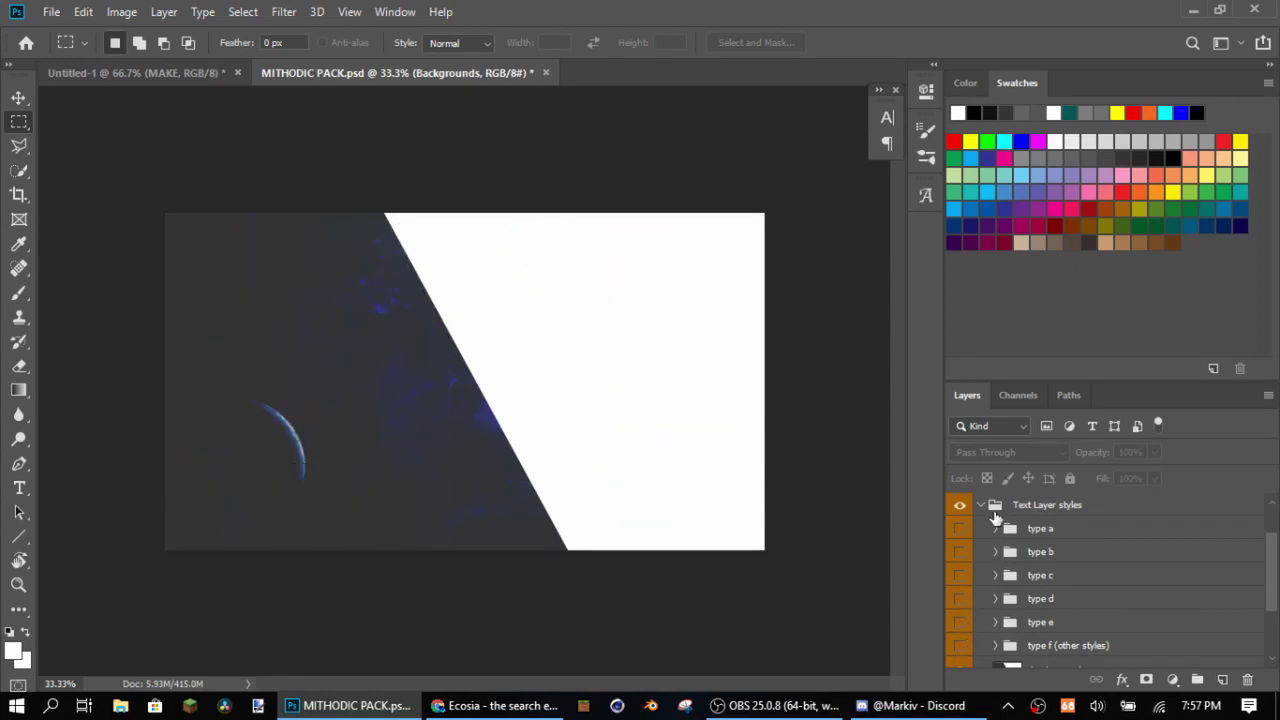
left_click(982, 505)
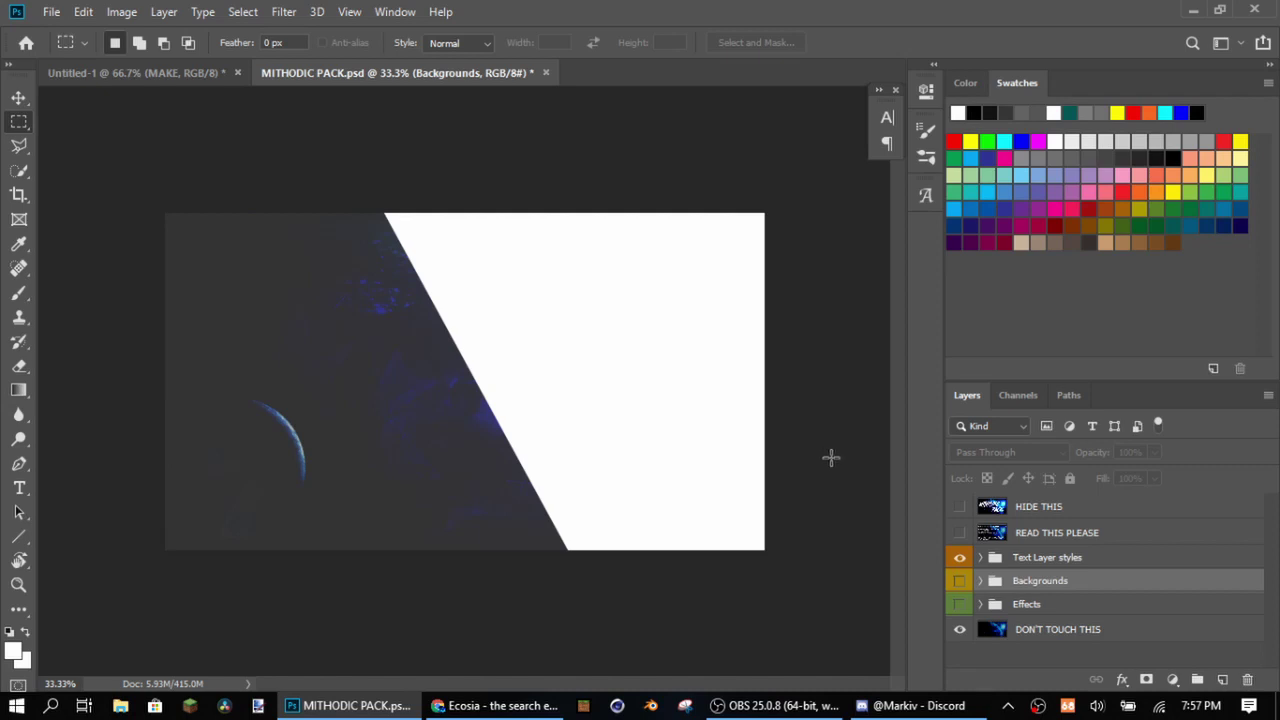
Copy the layer style of the yellow-orange example in the type a group and paste it onto the MAKE text layer
left_click(979, 558)
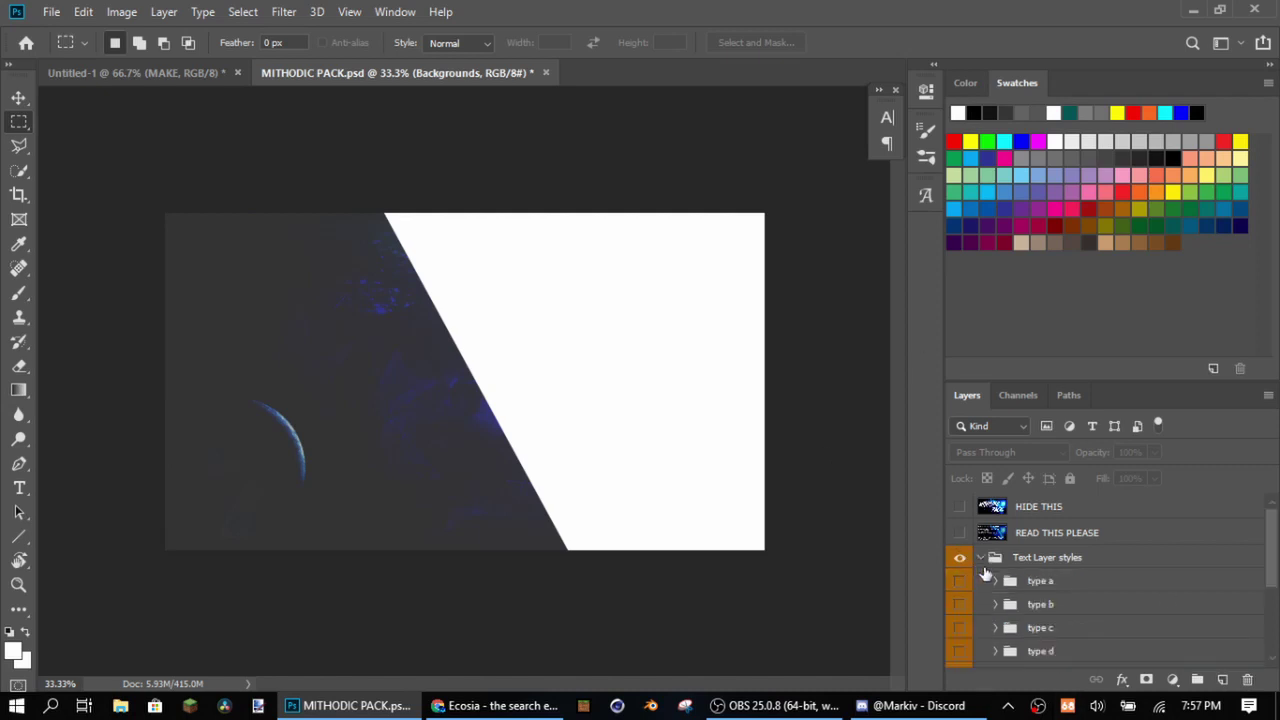
left_click(960, 581)
right_click(1055, 532)
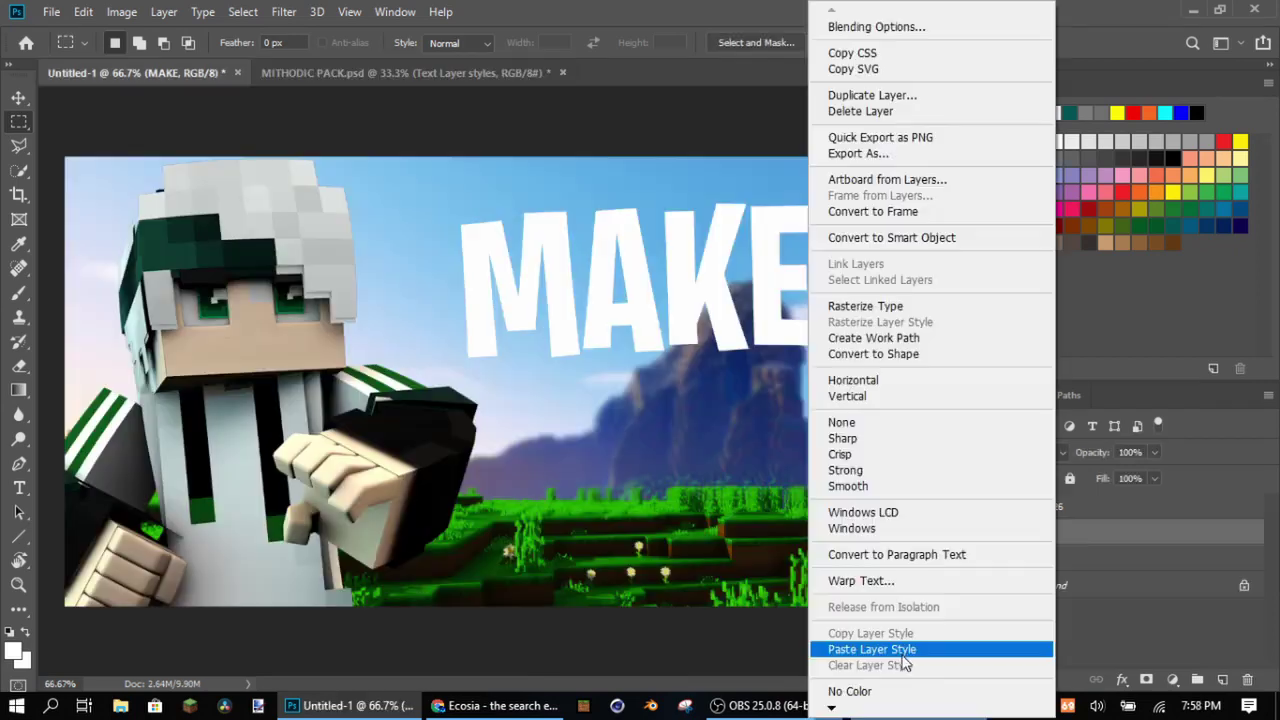
left_click(908, 652)
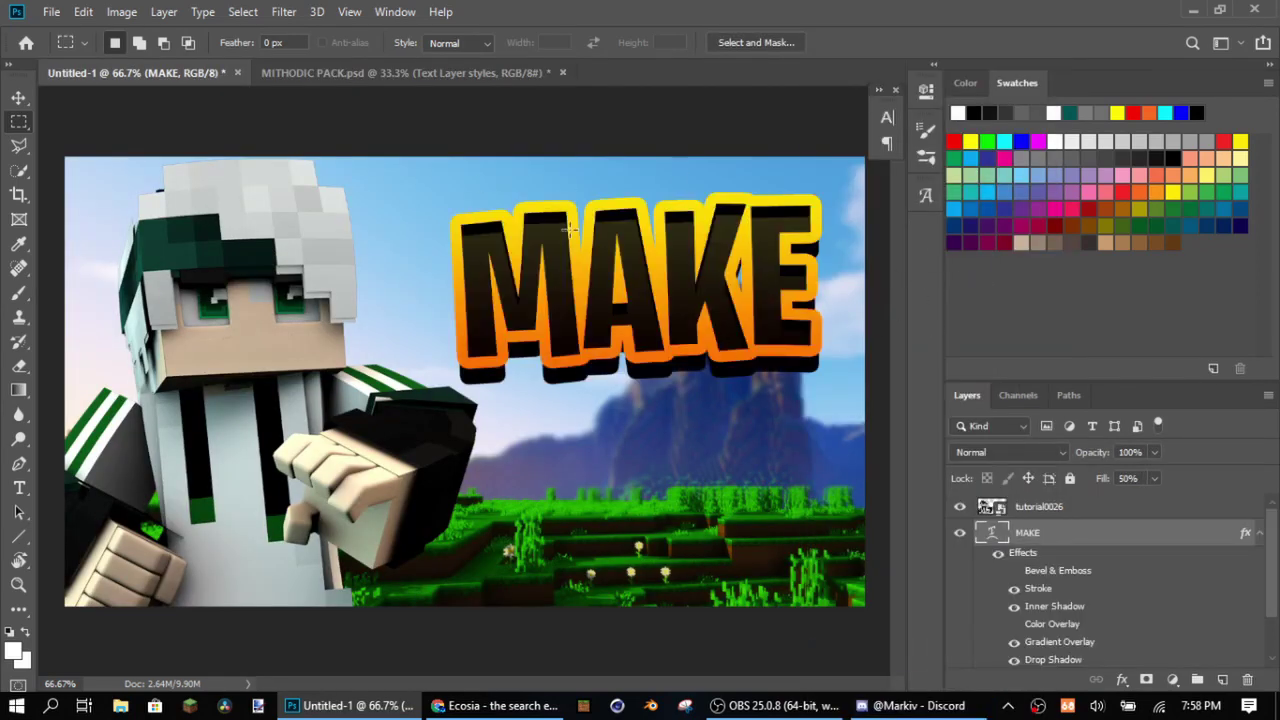
Collapse the MAKE layer's effects list and rasterize its type, keeping the layer style editable
left_click(1259, 533)
right_click(1100, 535)
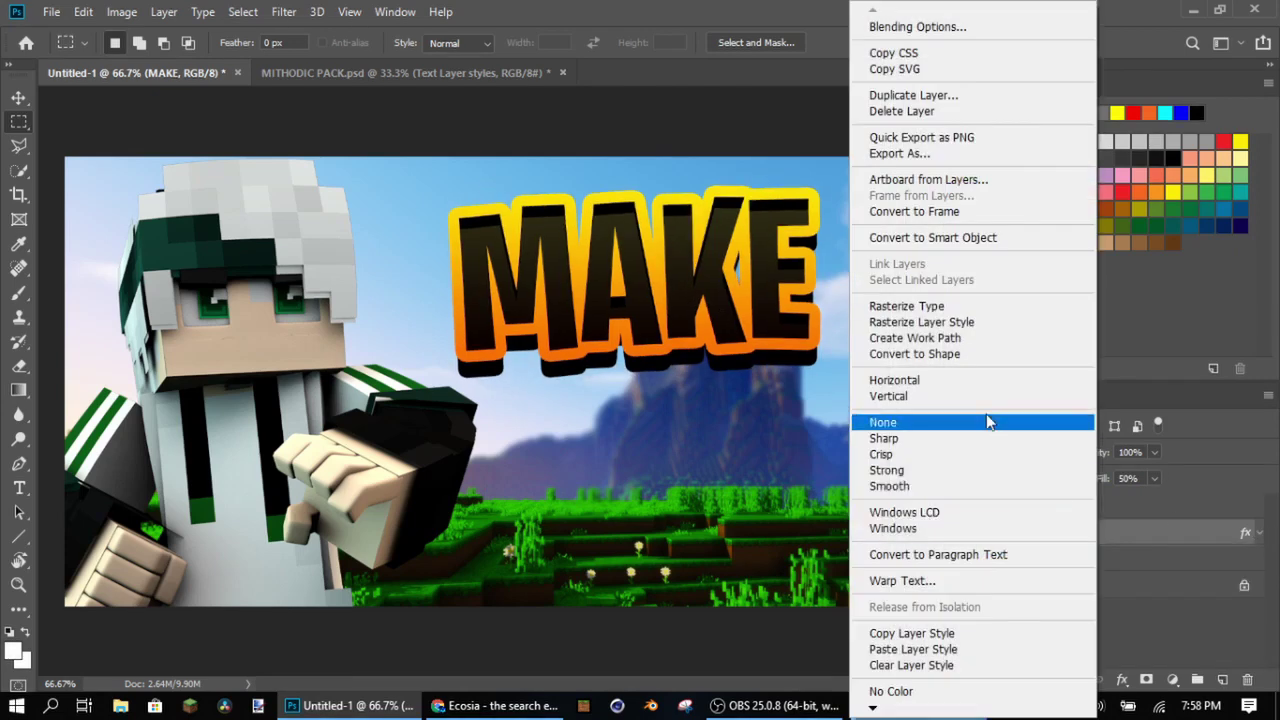
left_click(937, 309)
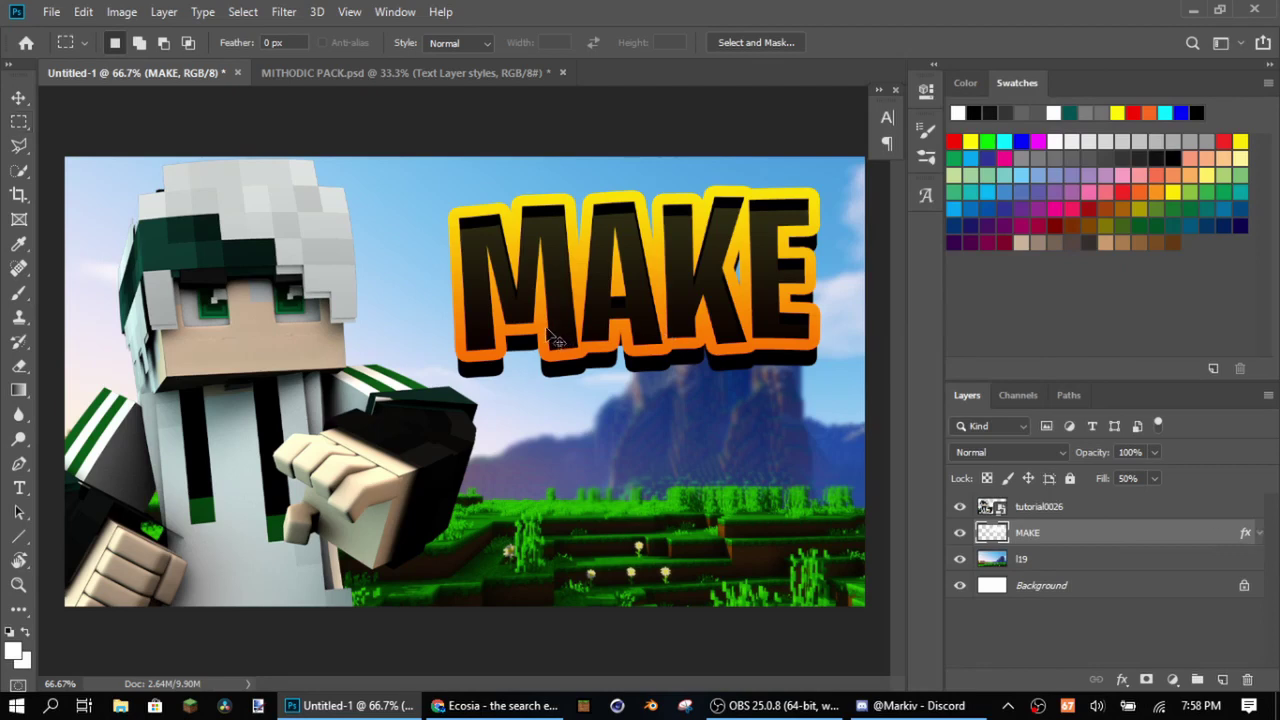
Custom-warp the MAKE title by pulling its lower corners outward and curving its sides slightly inward, and commit the transform
key("ctrl+t")
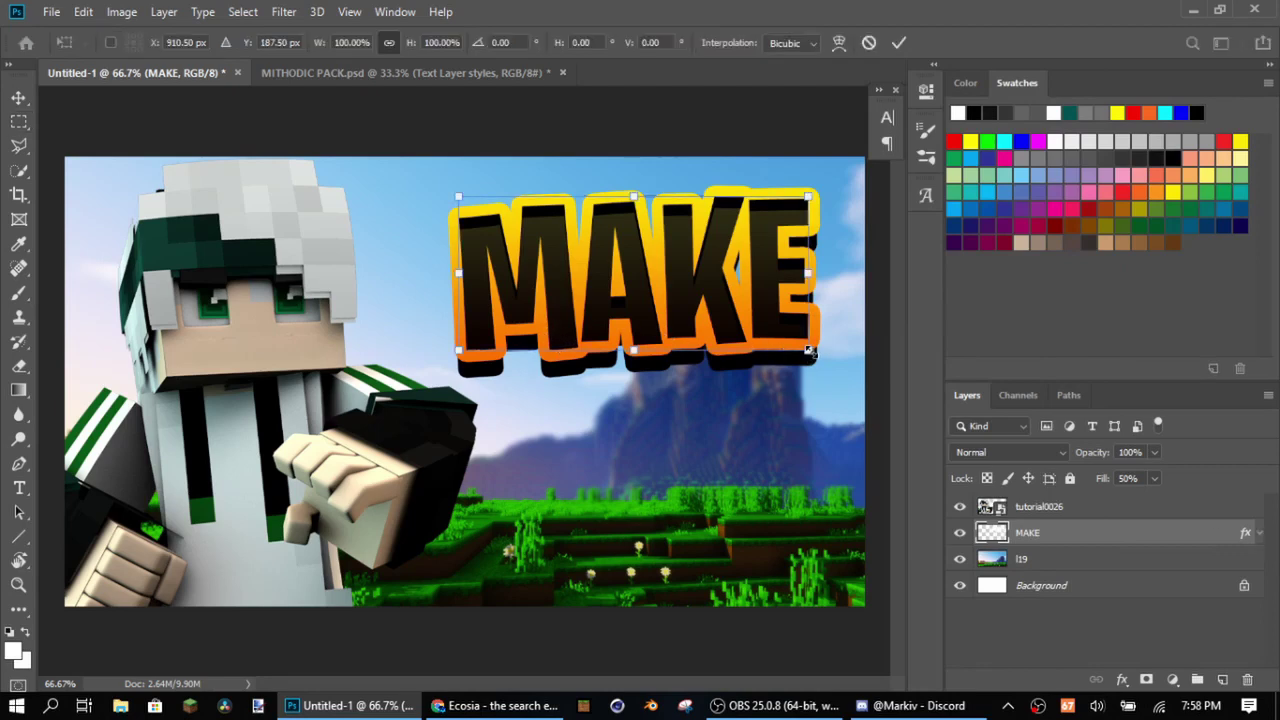
left_click_drag(808, 350, 823, 355)
left_click(839, 43)
left_click_drag(448, 352, 437, 348)
left_click_drag(462, 255, 470, 254)
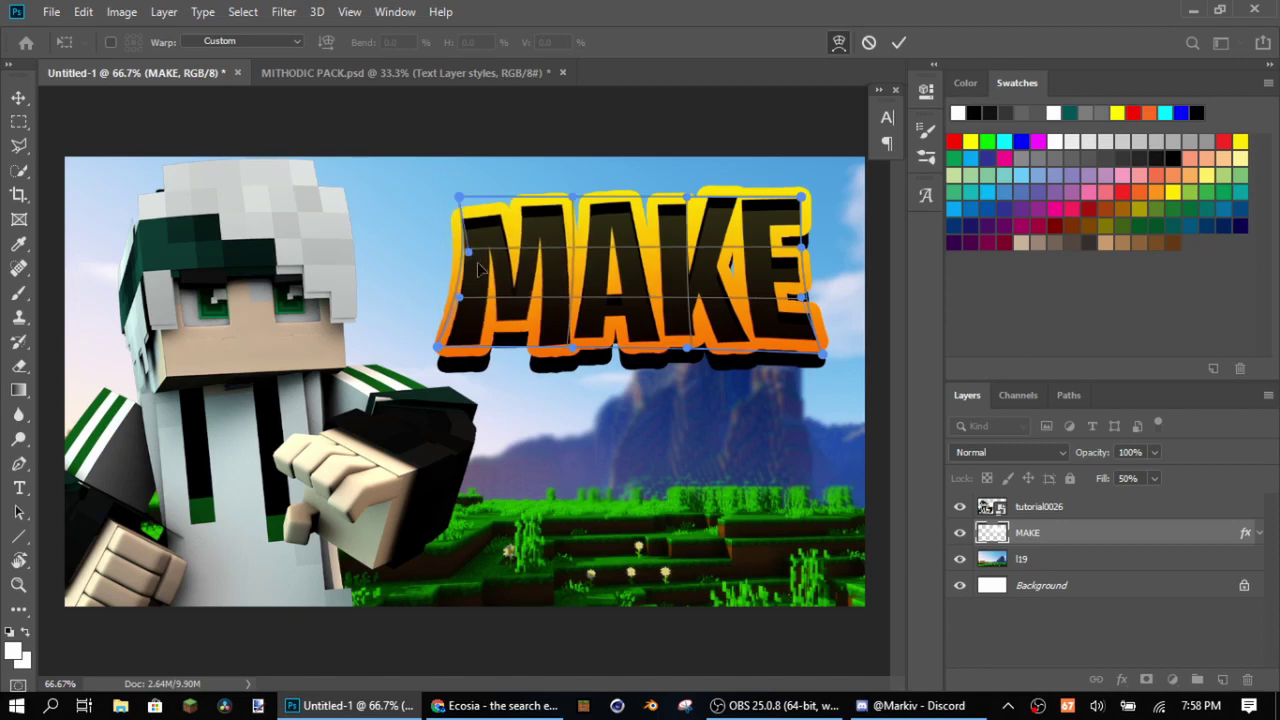
left_click_drag(801, 252, 791, 250)
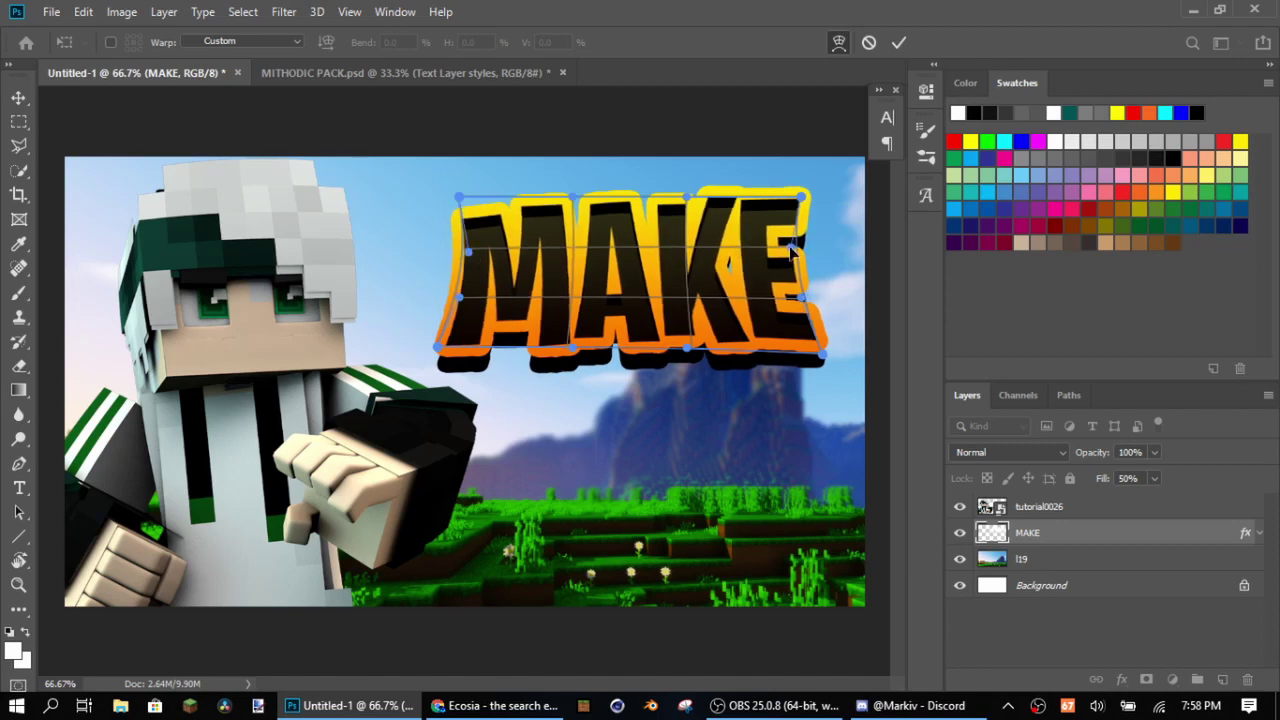
key("Return")
key("m")
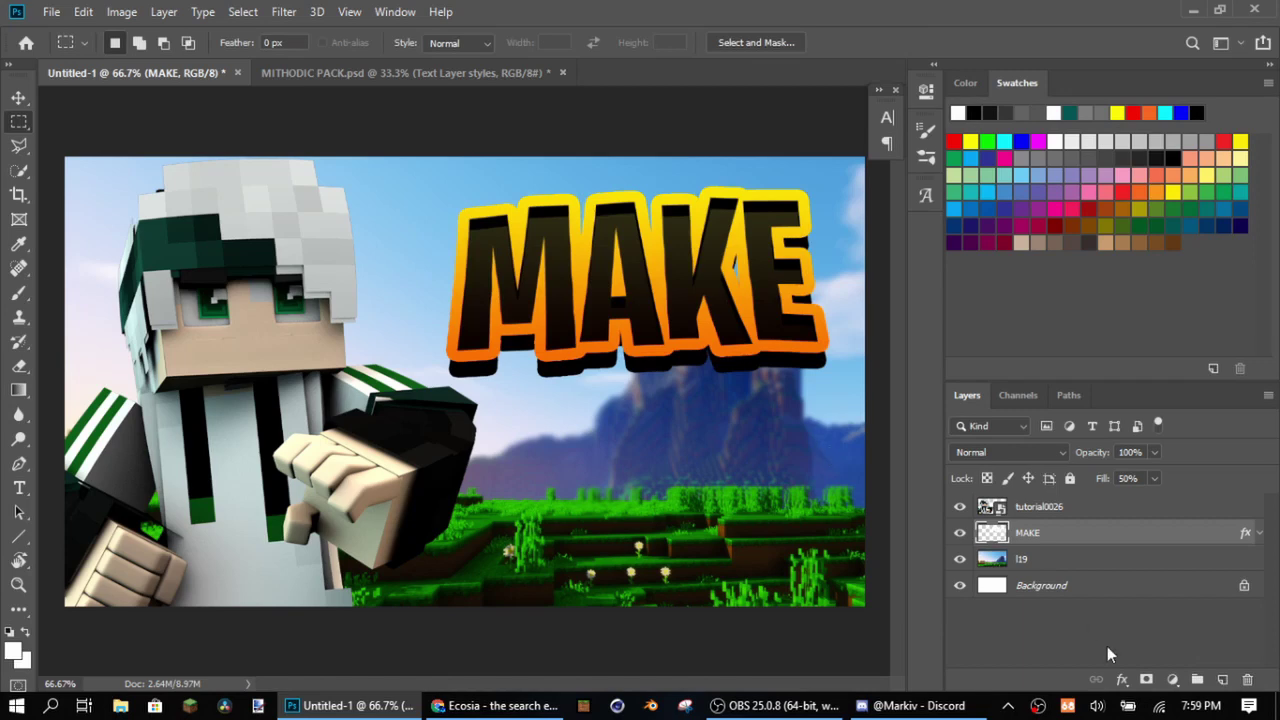
Add a new layer above MAKE and enter the text THIS below the title in Burbank Big Condensed Bold, 72 pt
left_click(1222, 679)
left_click(19, 487)
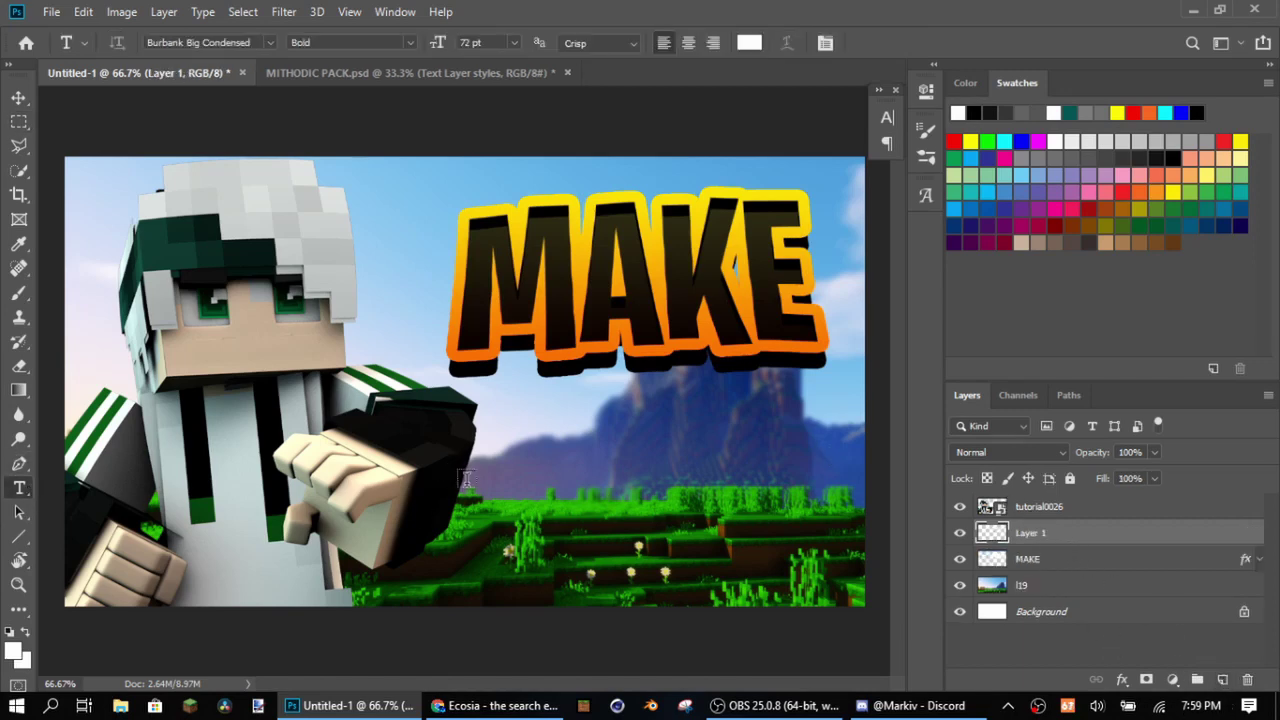
left_click(554, 482)
key("BackSpace")
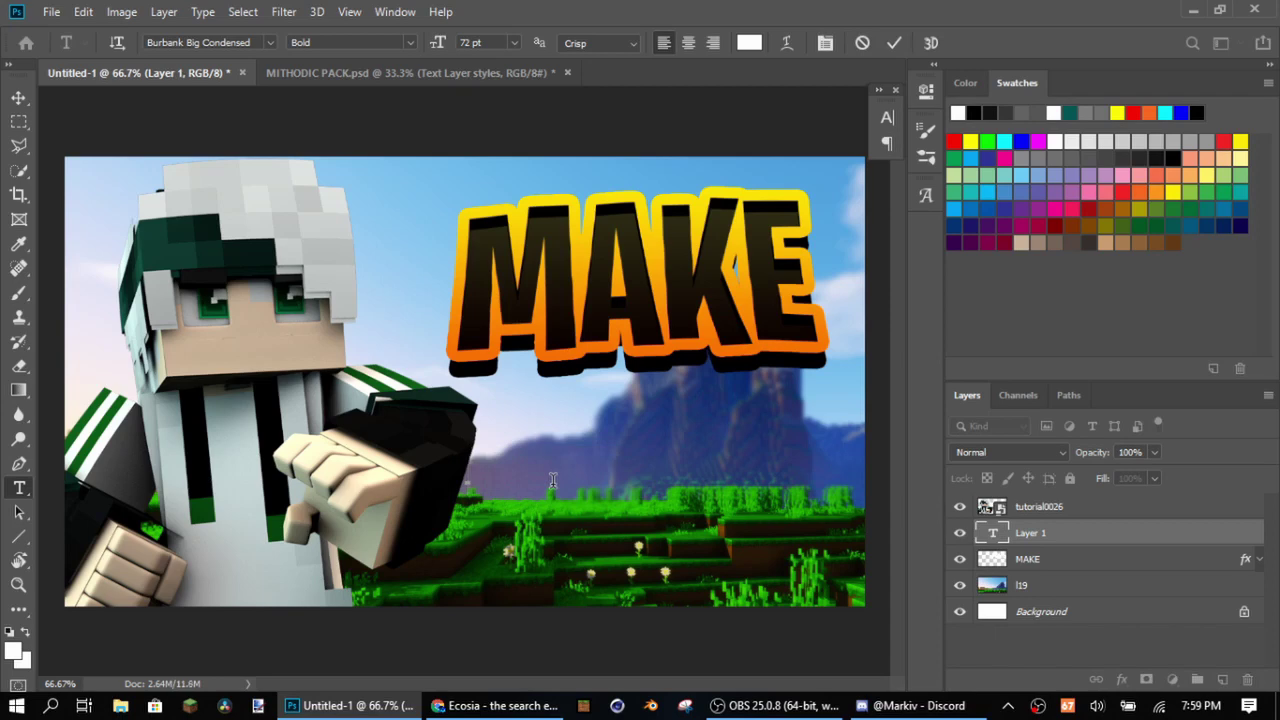
type("THIS")
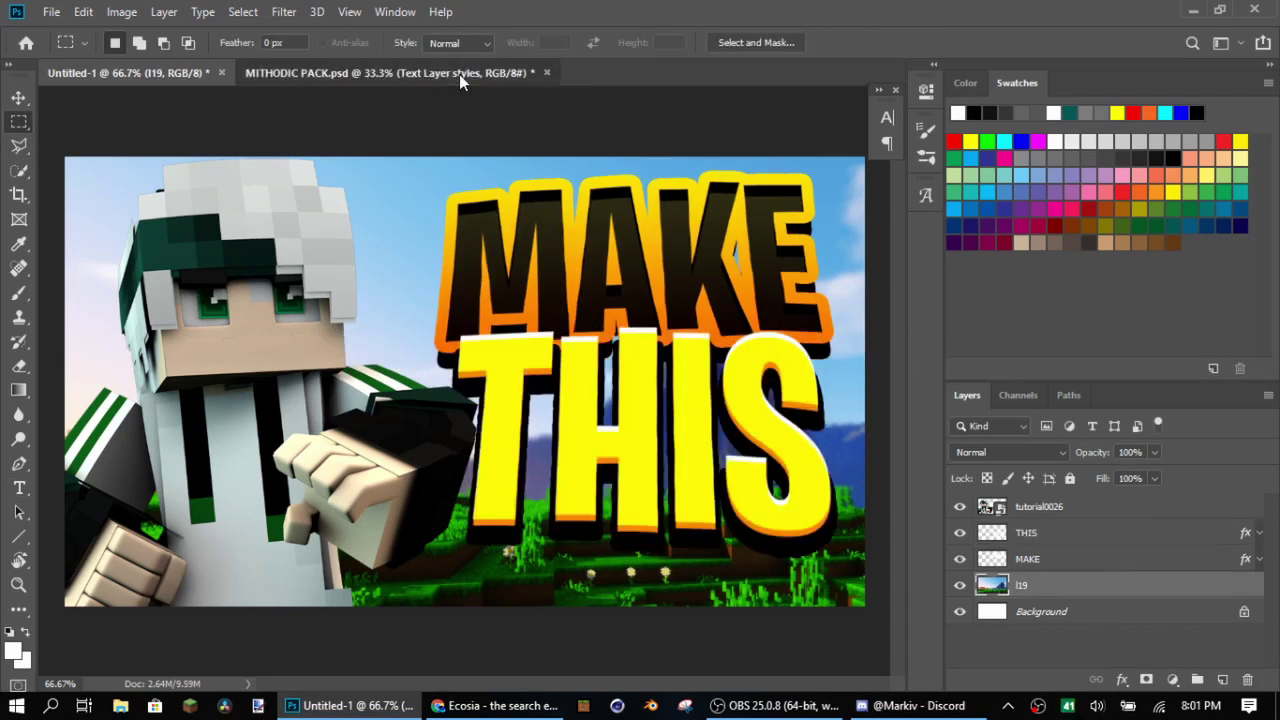
Switch to the MITHODIC PACK document and show and expand the Arrows group inside Effects
left_click(459, 74)
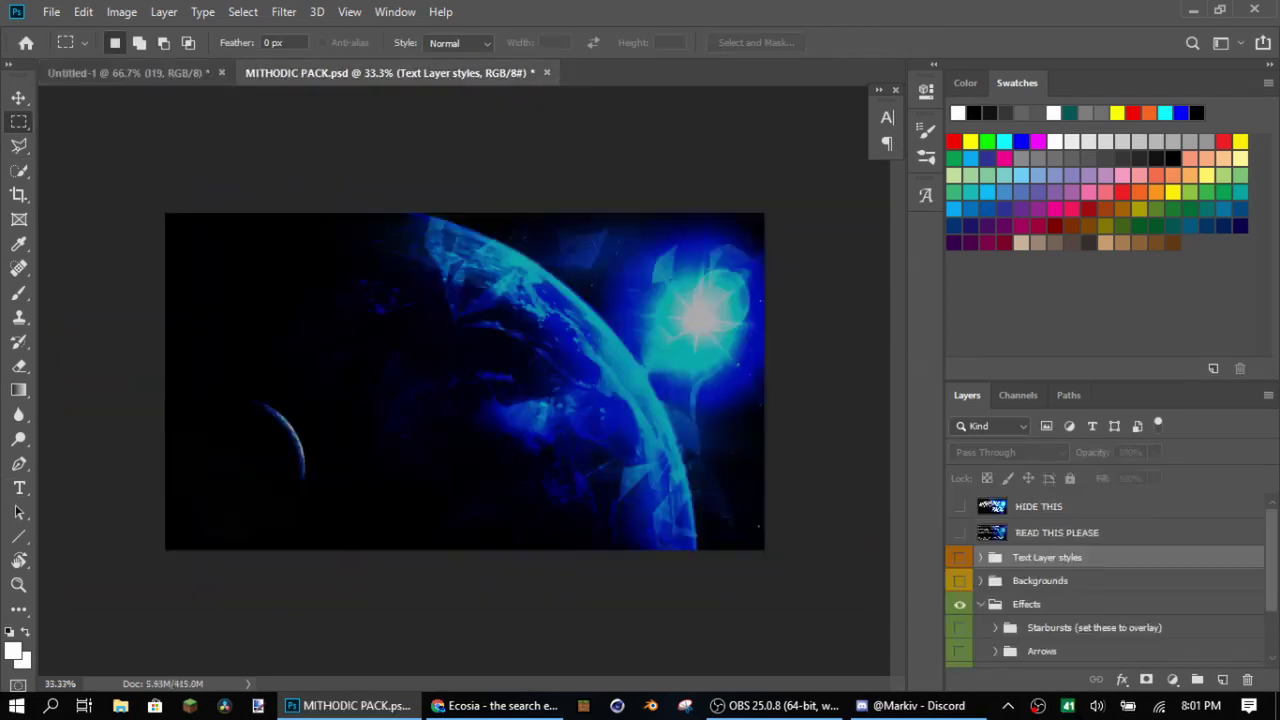
scroll(1003, 556, "down", 3)
scroll(970, 545, "up", 1)
scroll(962, 540, "down", 1)
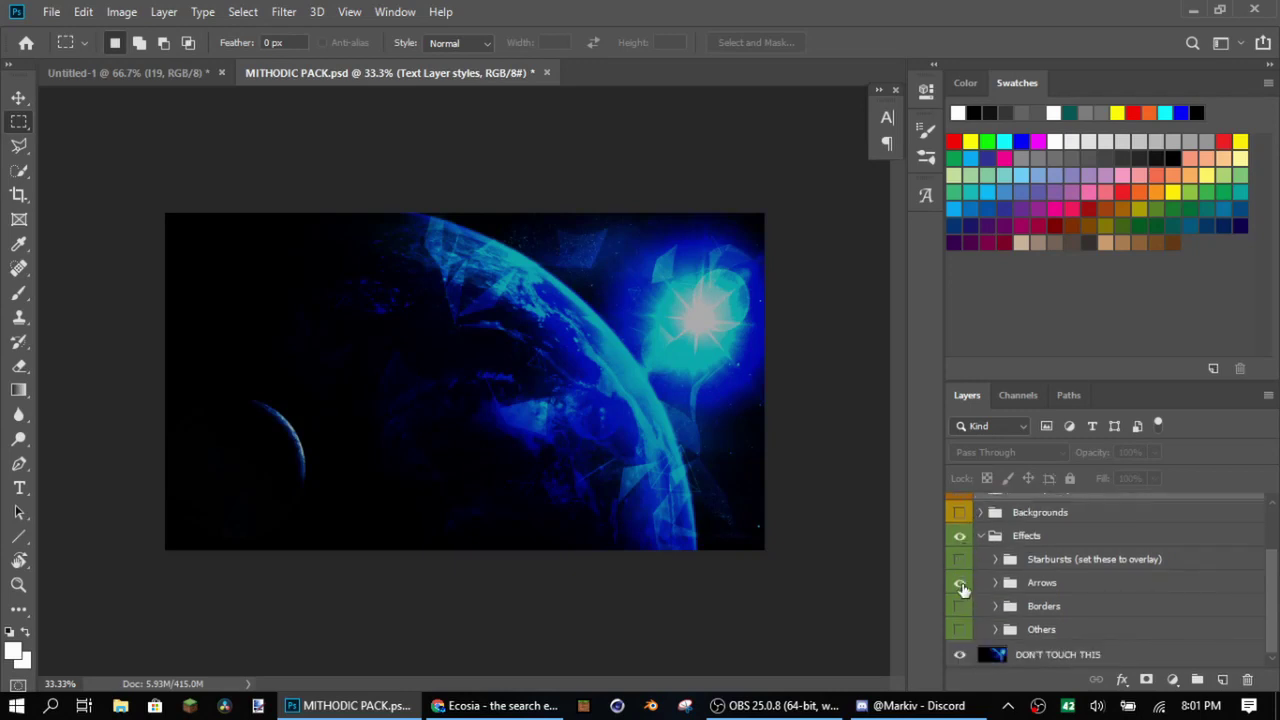
left_click(997, 583)
scroll(975, 575, "down", 2)
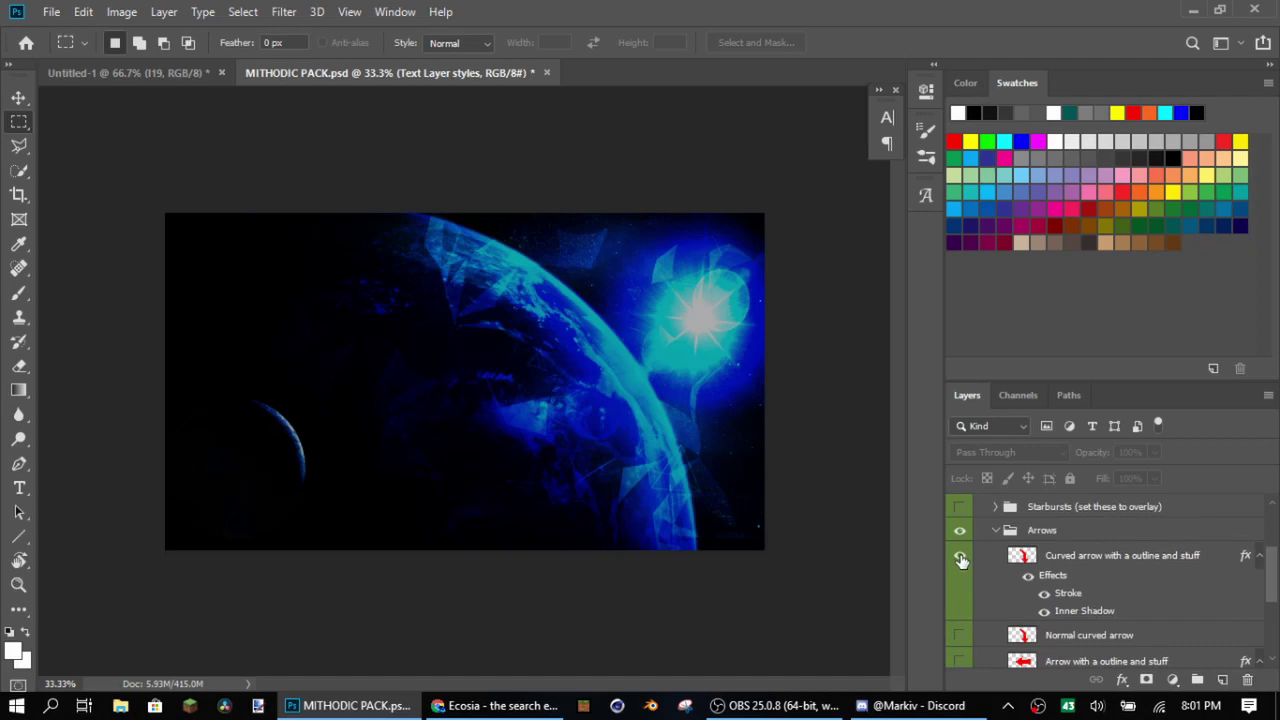
Preview the outlined curved and outlined straight arrows, leaving only the curved one shown
left_click(960, 560)
scroll(983, 598, "down", 4)
left_click(960, 556)
scroll(963, 558, "up", 1)
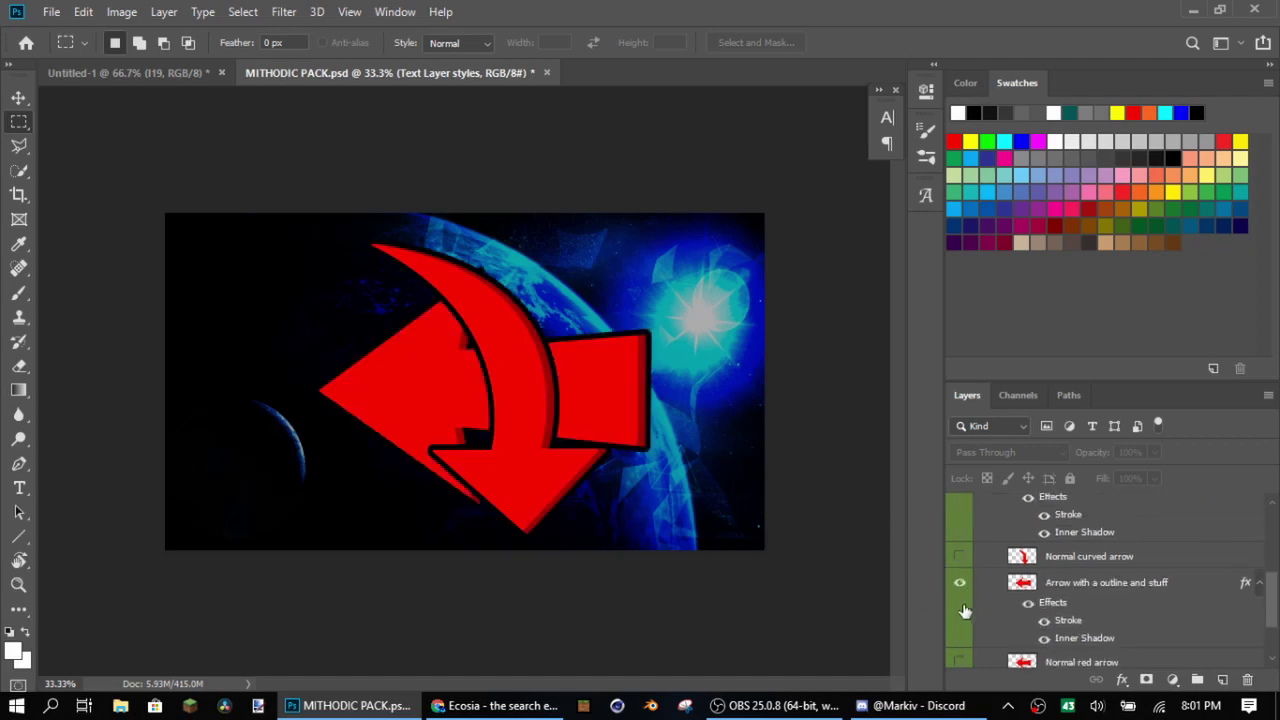
left_click(960, 583)
scroll(962, 585, "up", 2)
Copy the layer "Curved arrow with a outline and stuff" into the Untitled-1 thumbnail, directly above the l19 background layer
left_click(1078, 537)
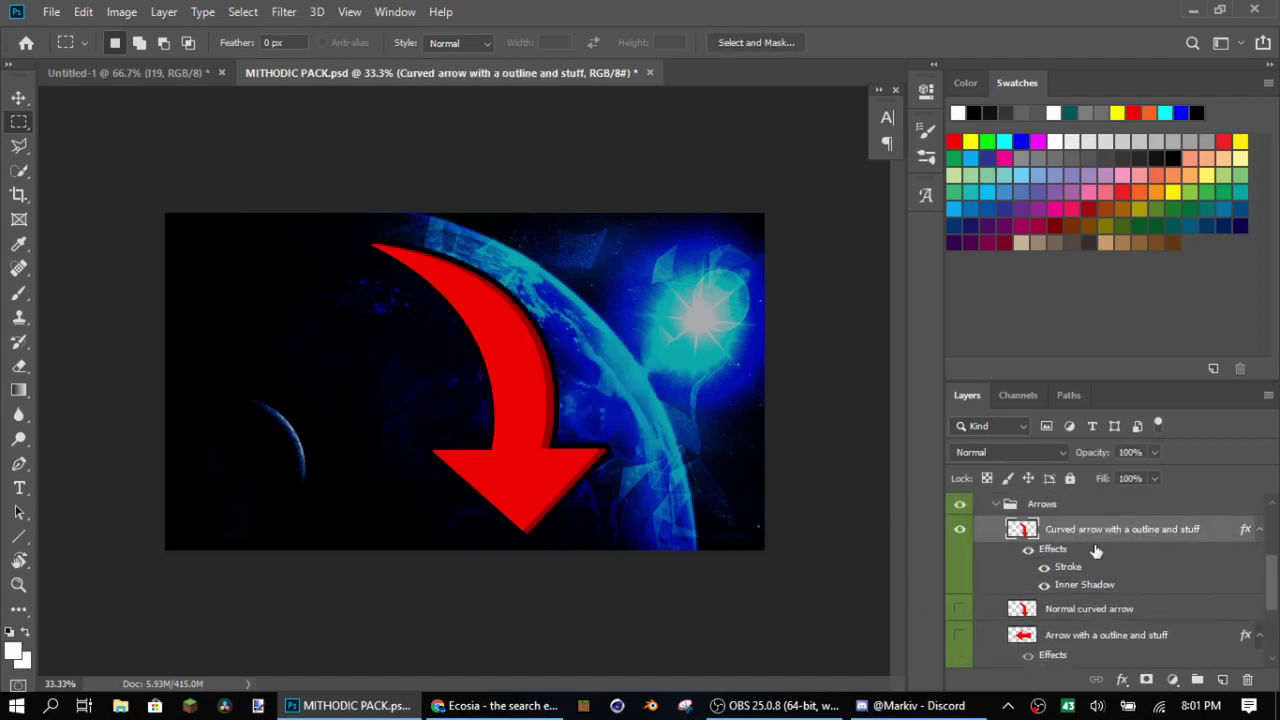
key("ctrl+Tab")
key("ctrl+v")
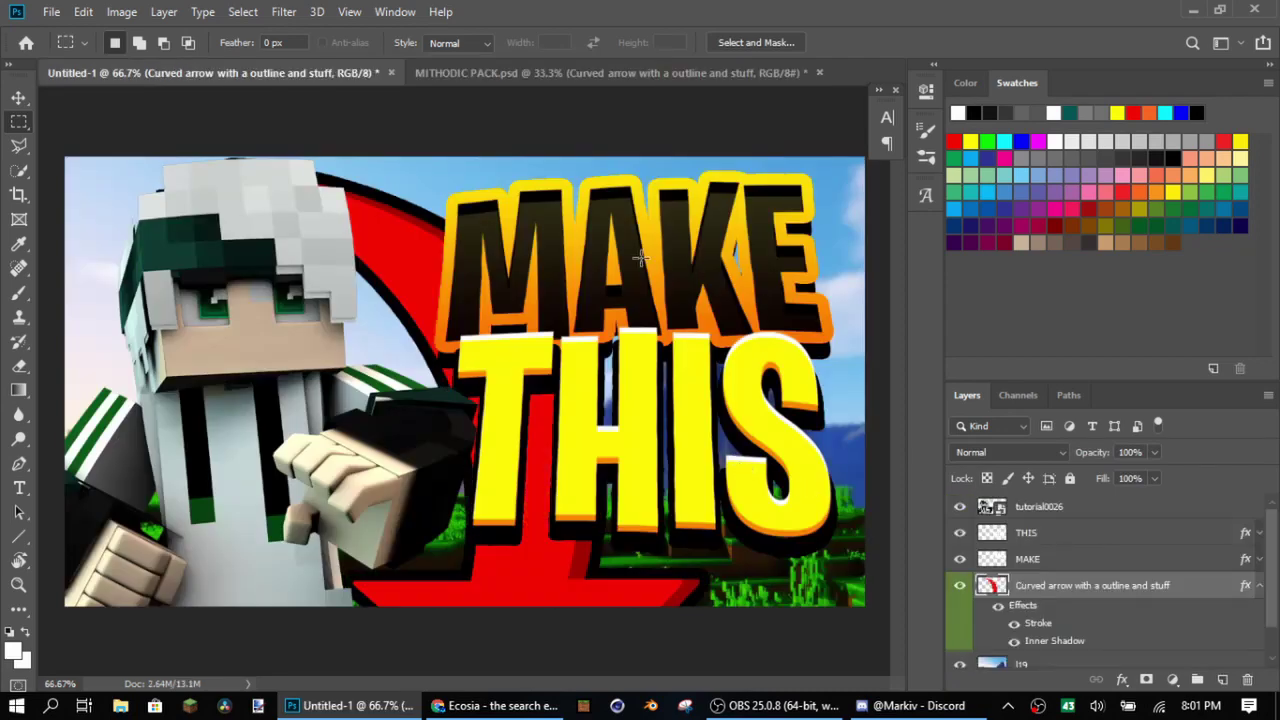
Rasterize the layer style of the curved arrow so its outline and shadow are merged into it
key("ctrl+t")
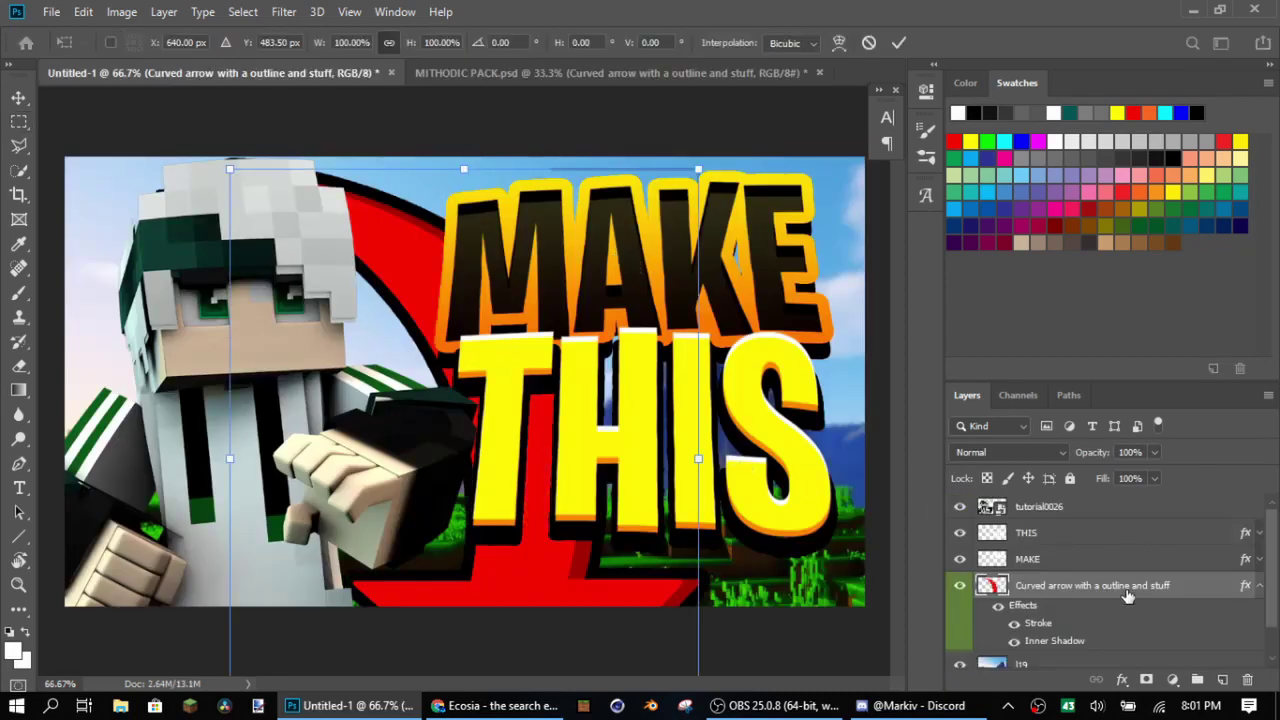
key("Return")
right_click(1146, 594)
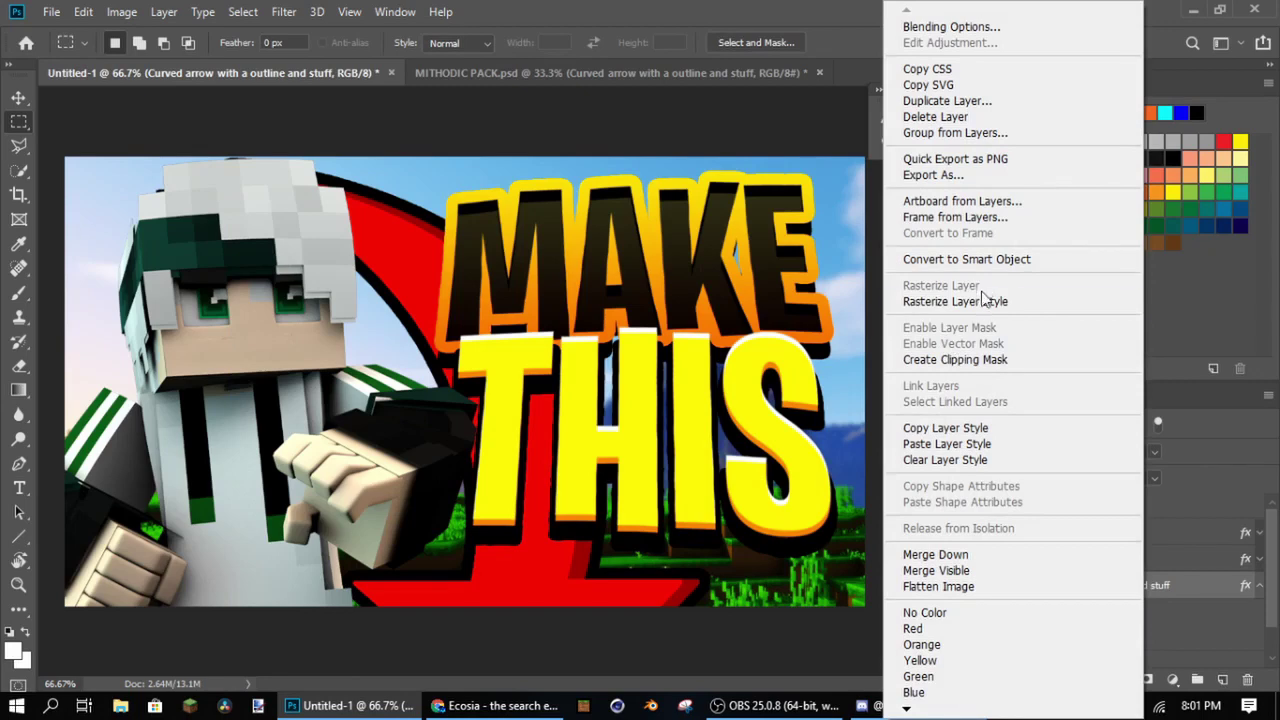
left_click(945, 302)
Rotate the arrow about 82°, scale it to about 50% by 71%, and place it behind THIS pointing at the character's hand
key("ctrl+t")
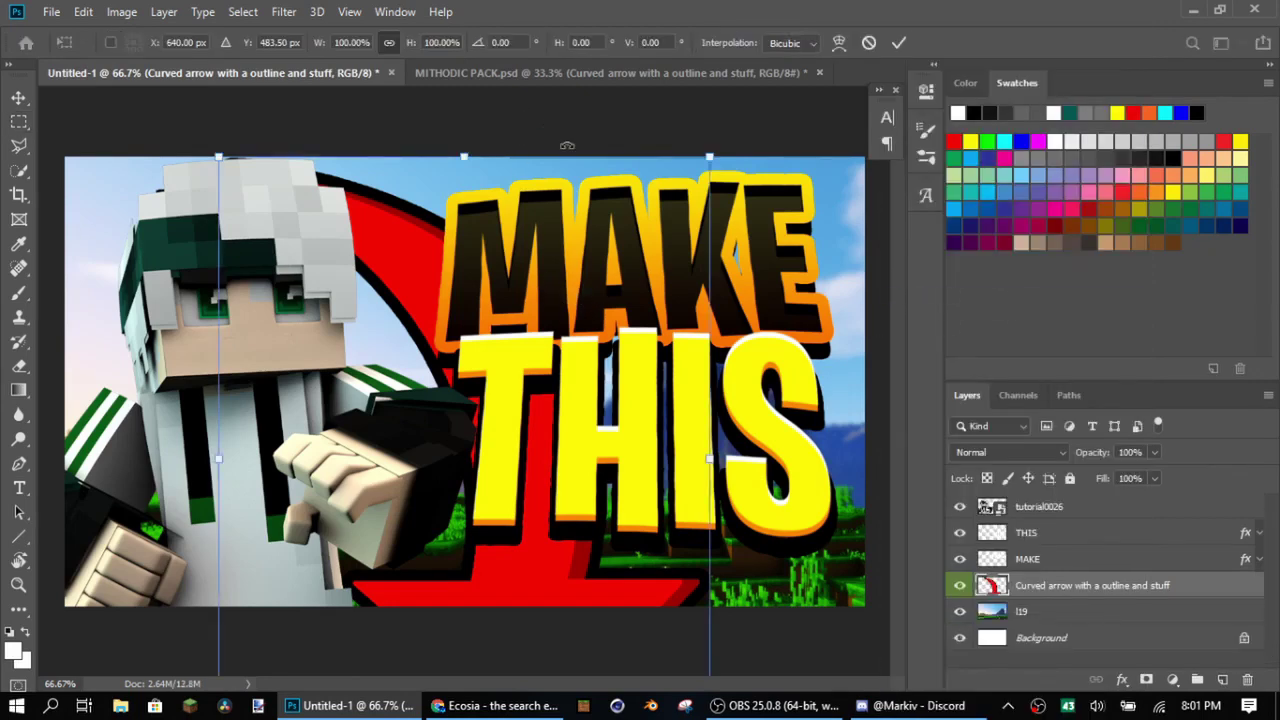
left_click_drag(567, 146, 825, 455)
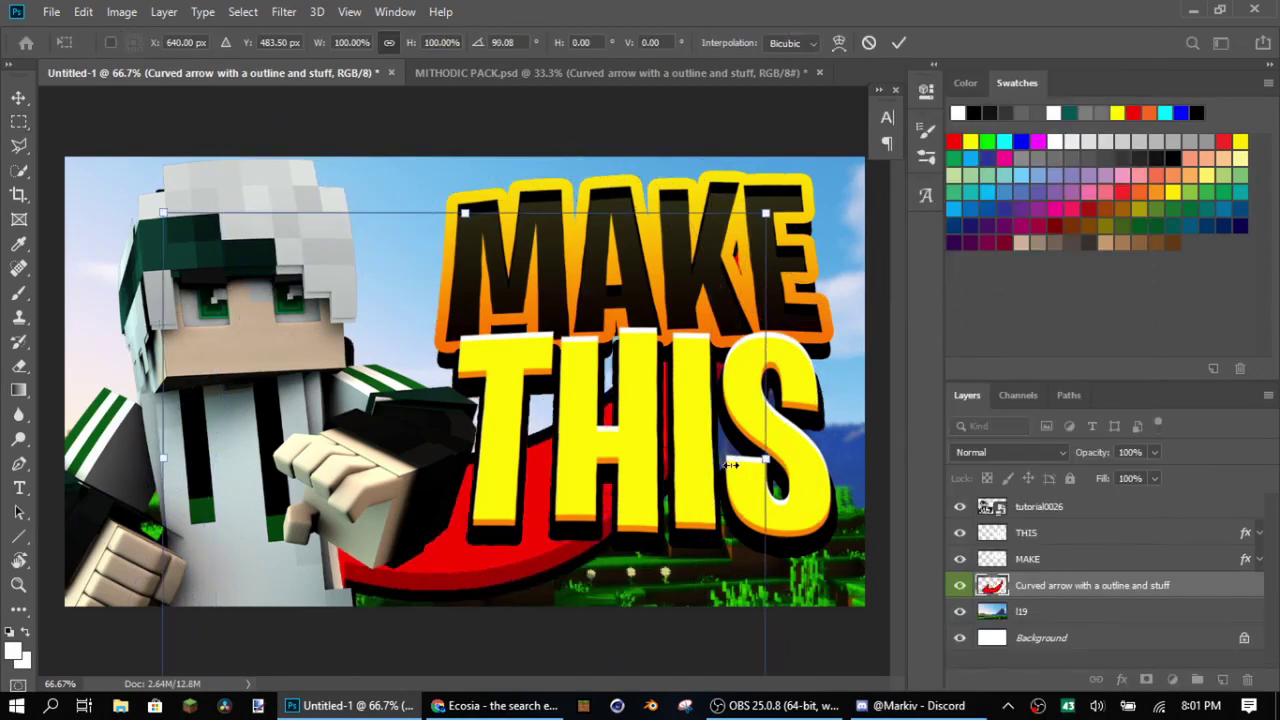
left_click_drag(730, 465, 589, 488)
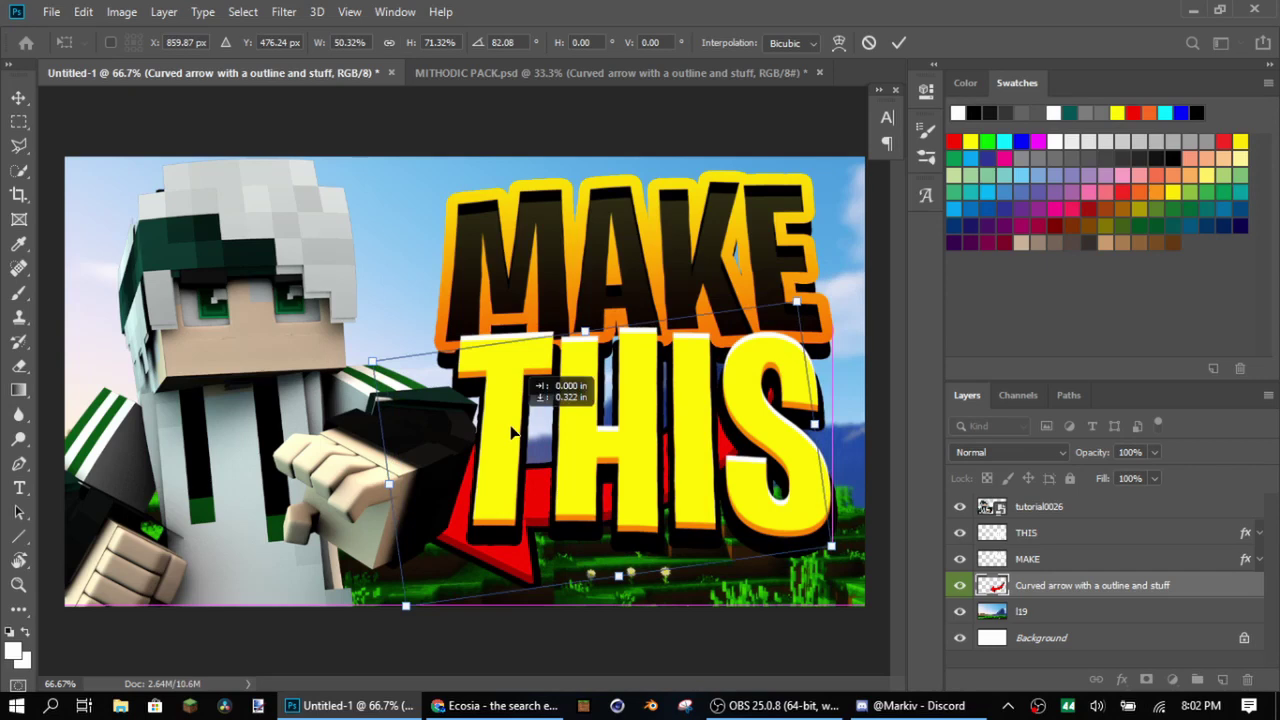
left_click_drag(511, 431, 513, 436)
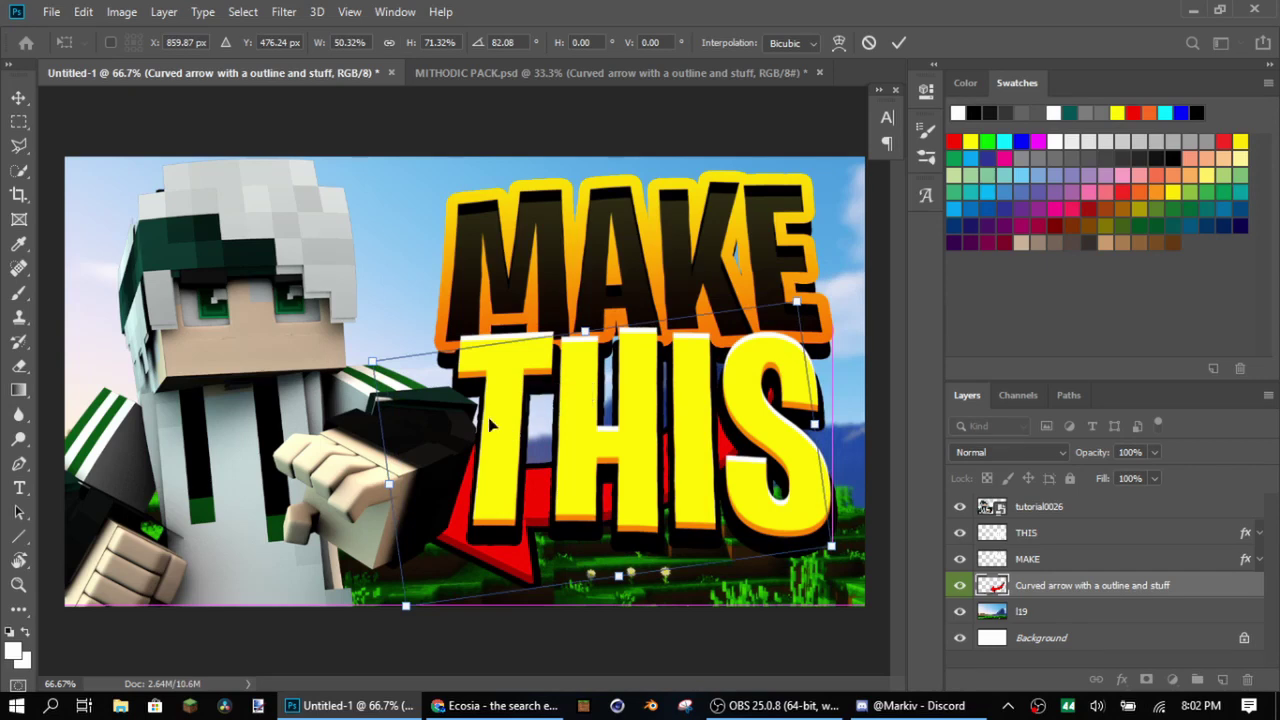
left_click(22, 121)
Duplicate the curved arrow layer and move the copy above the THIS layer, below the character
right_click(1081, 583)
left_click(1112, 597)
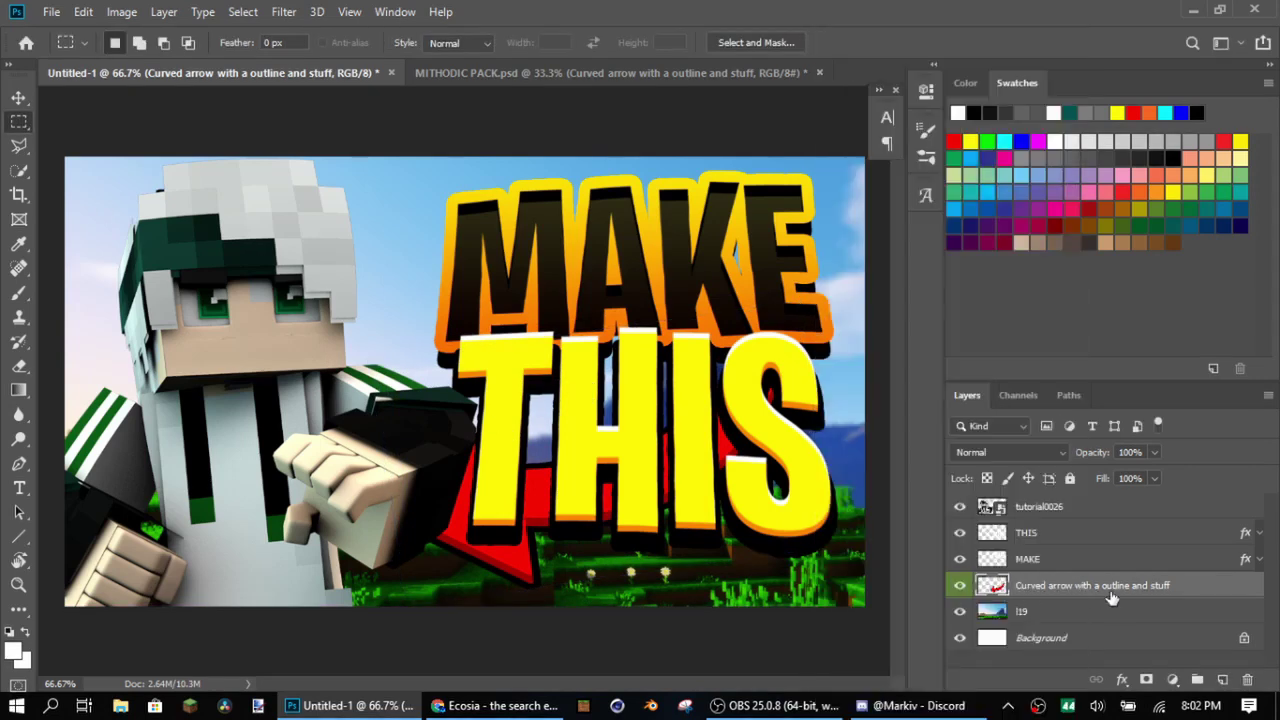
key("ctrl+j")
left_click_drag(1104, 597, 1076, 532)
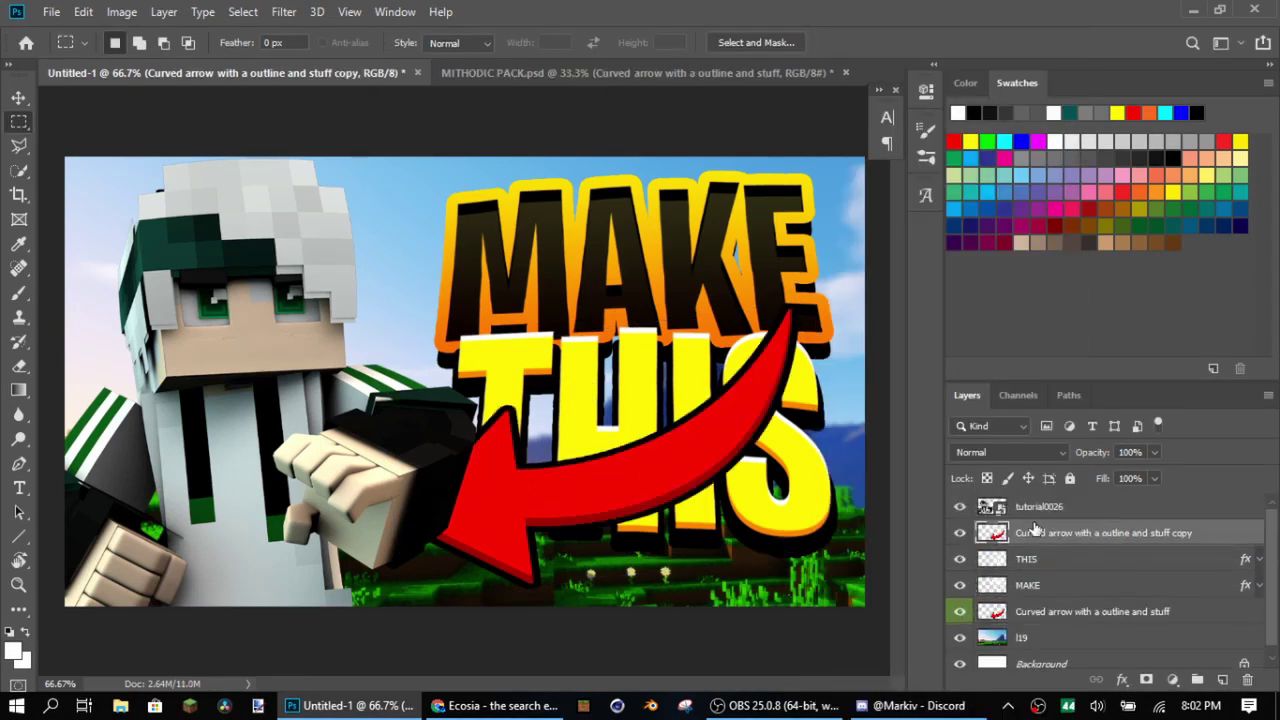
Erase the shaft of the curved arrow copy over THIS with a 168 px eraser, leaving only the arrowhead in front
left_click(1064, 617)
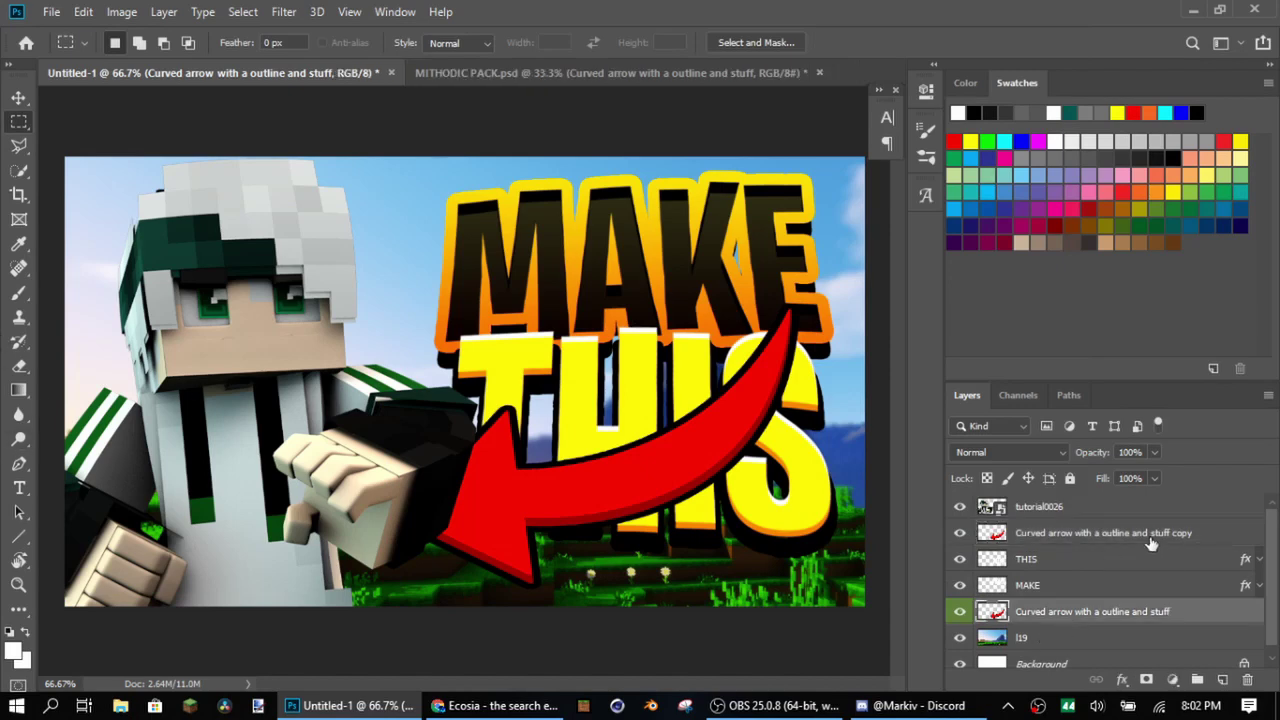
left_click(1140, 537)
left_click(18, 366)
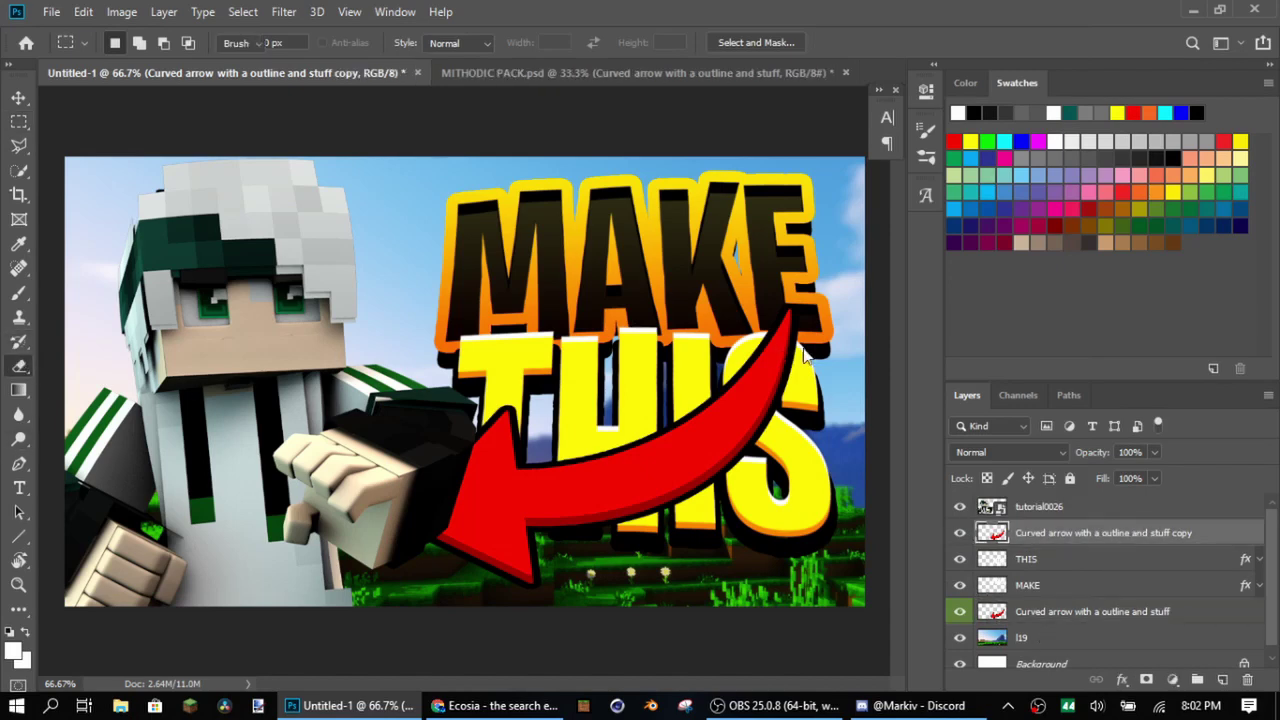
mouse_move(857, 386)
left_mouse_down()
mouse_move(770, 300)
mouse_move(785, 487)
mouse_move(735, 440)
mouse_move(685, 430)
mouse_move(600, 485)
mouse_move(600, 455)
mouse_move(600, 486)
mouse_move(588, 458)
mouse_move(685, 400)
mouse_move(725, 404)
left_mouse_up()
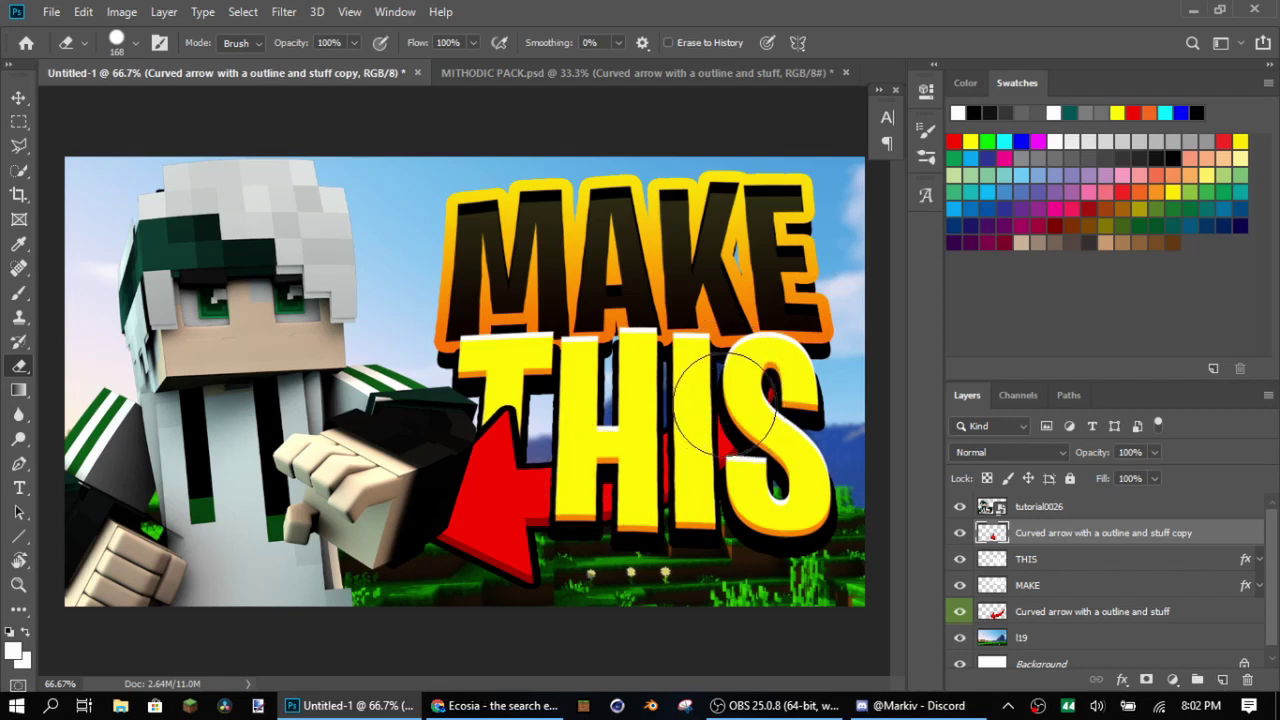
Shift both arrow layers left so the head overlaps the hand, with the arrow copy stacked above the character layer
left_click(19, 121)
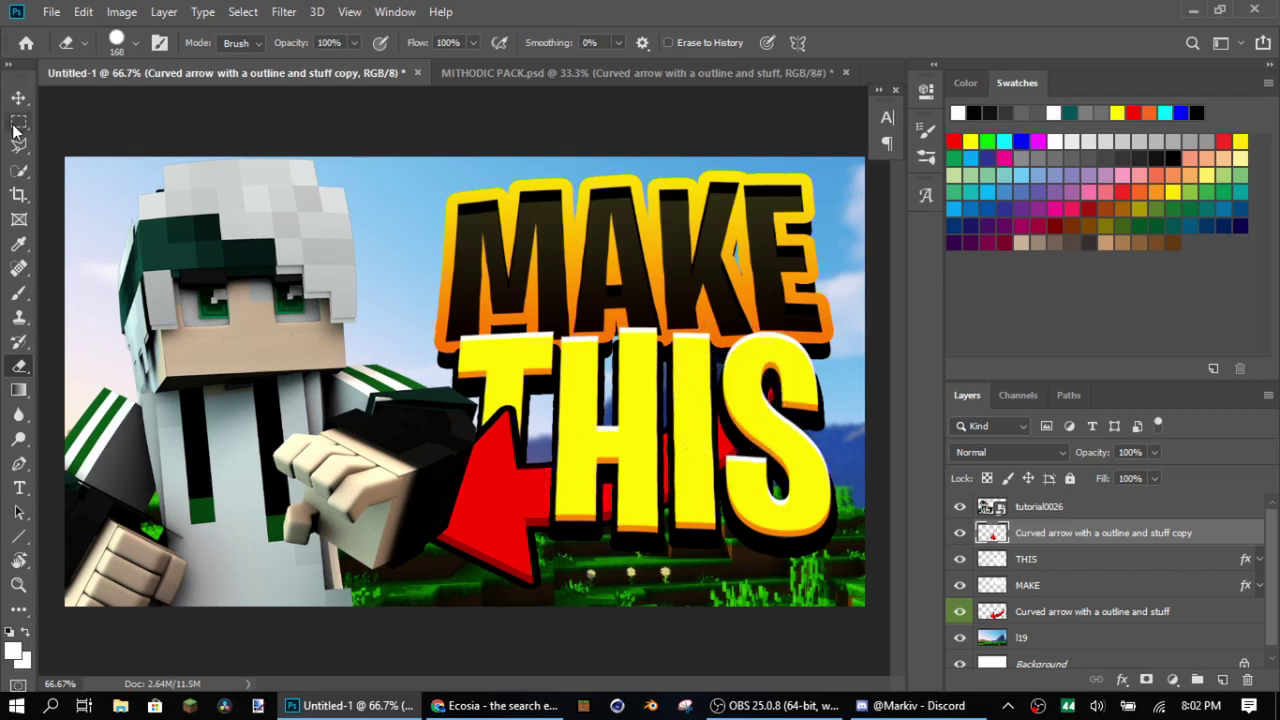
left_click(1088, 611)
key("ctrl+z")
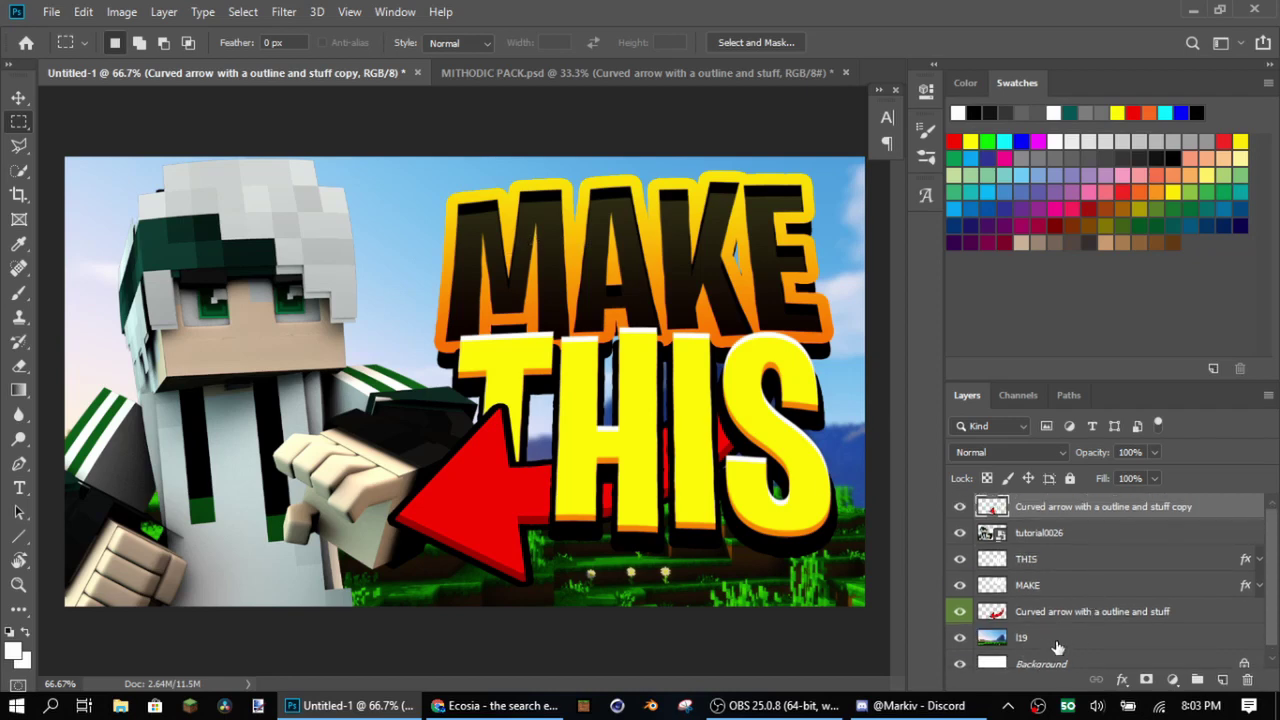
Copy the canvas-sized area of the l19 landscape to a new layer and delete the original l19 layer
left_click(1159, 648)
left_click_drag(48, 138, 1006, 706)
key("ctrl+j")
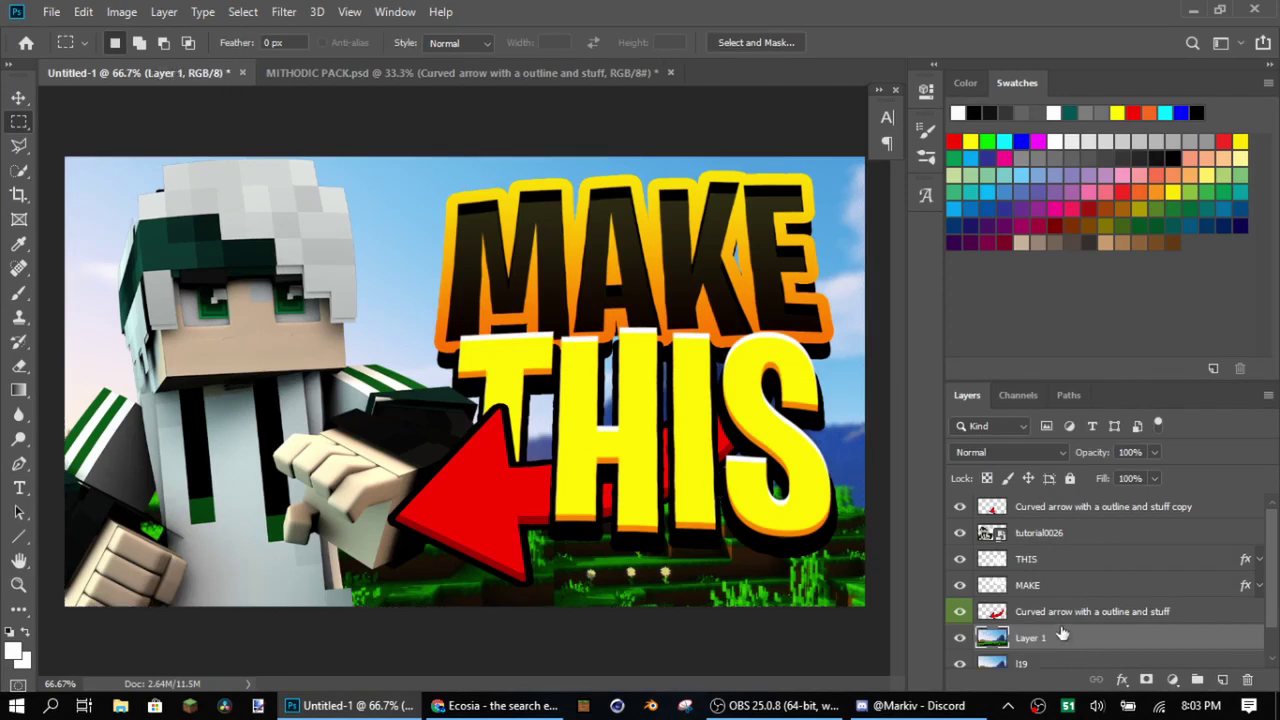
scroll(1095, 600, "down", 1)
left_click(1098, 628)
left_click(1247, 679)
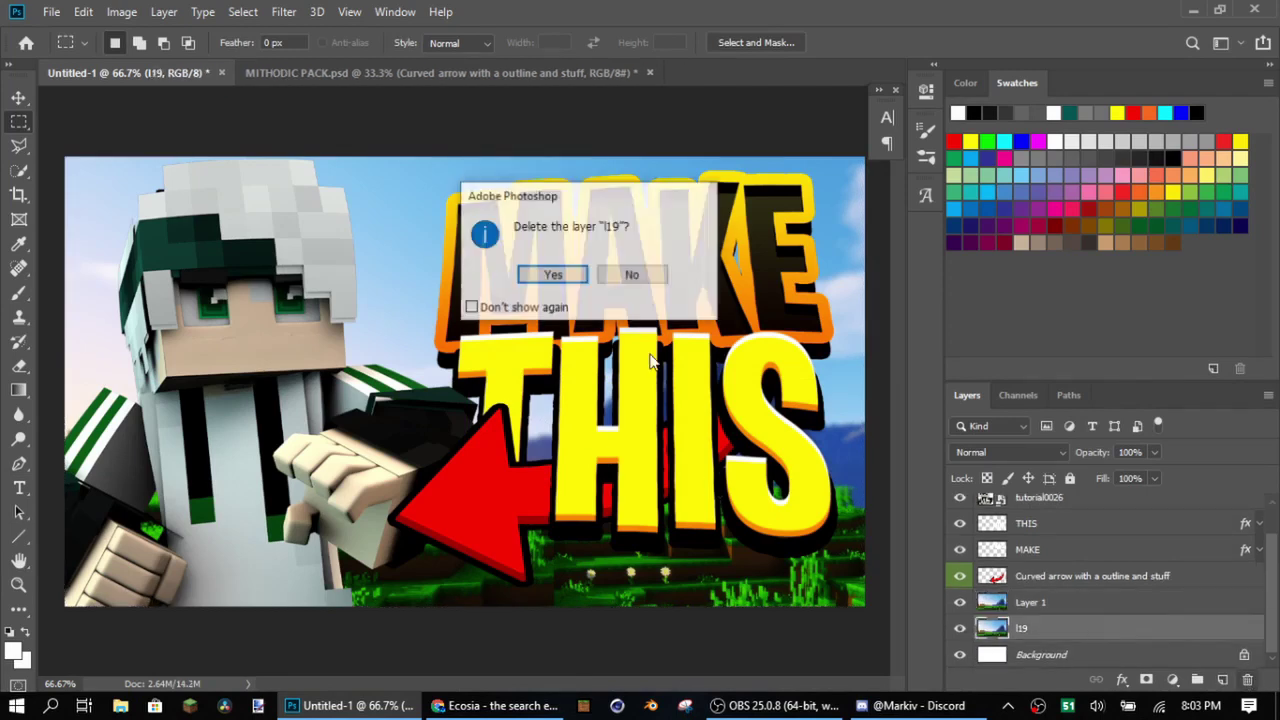
left_click(552, 278)
Add an Inner Glow effect with the default settings to the cropped landscape layer, Layer 1
left_click(1095, 630)
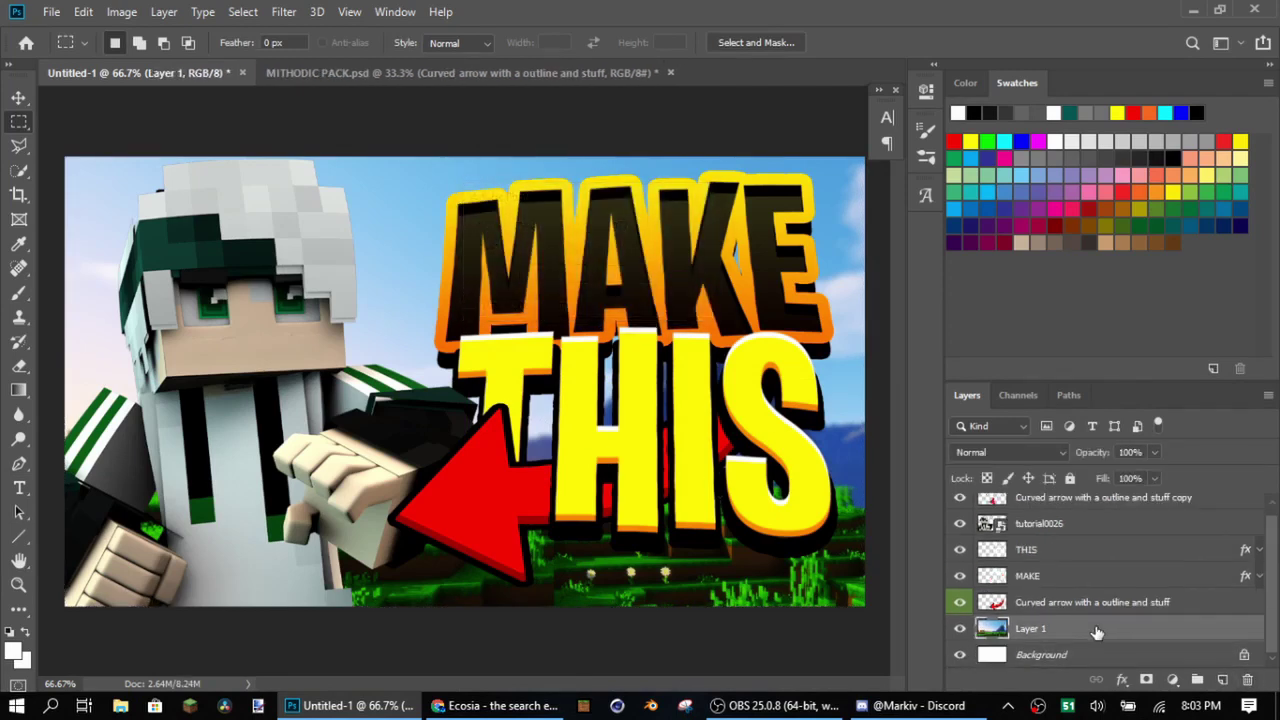
double_click(1137, 630)
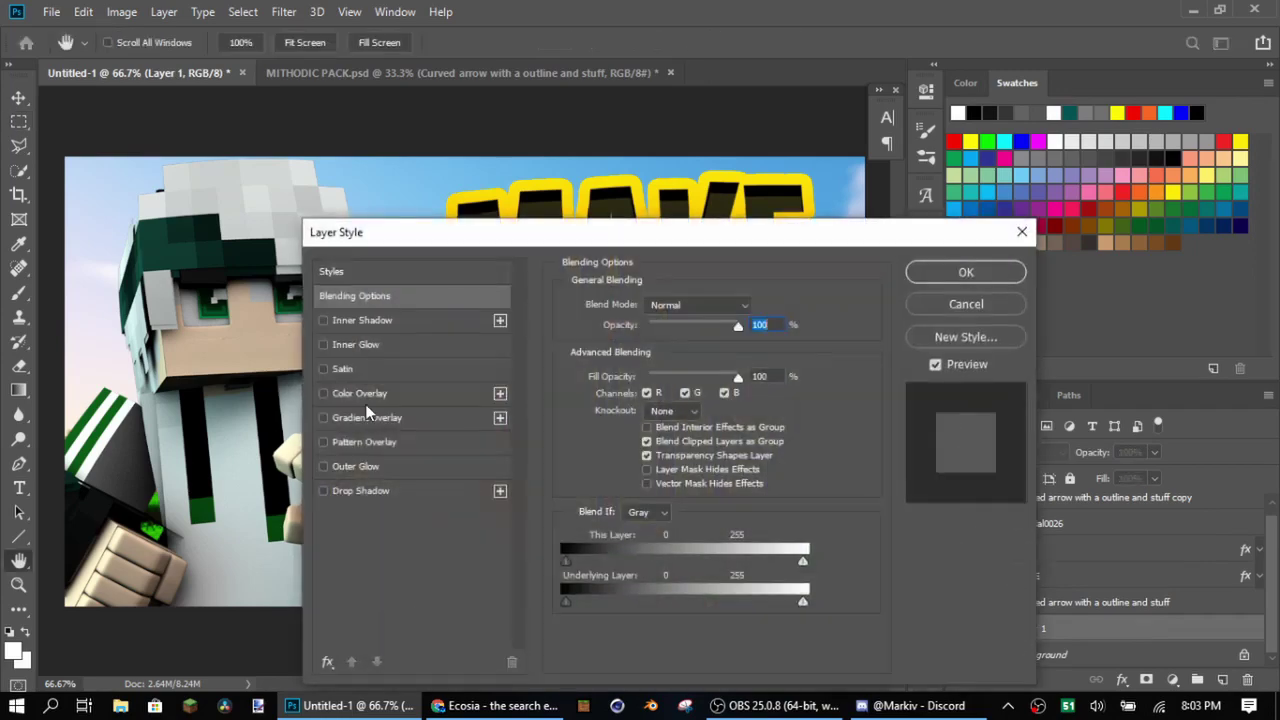
left_click(323, 344)
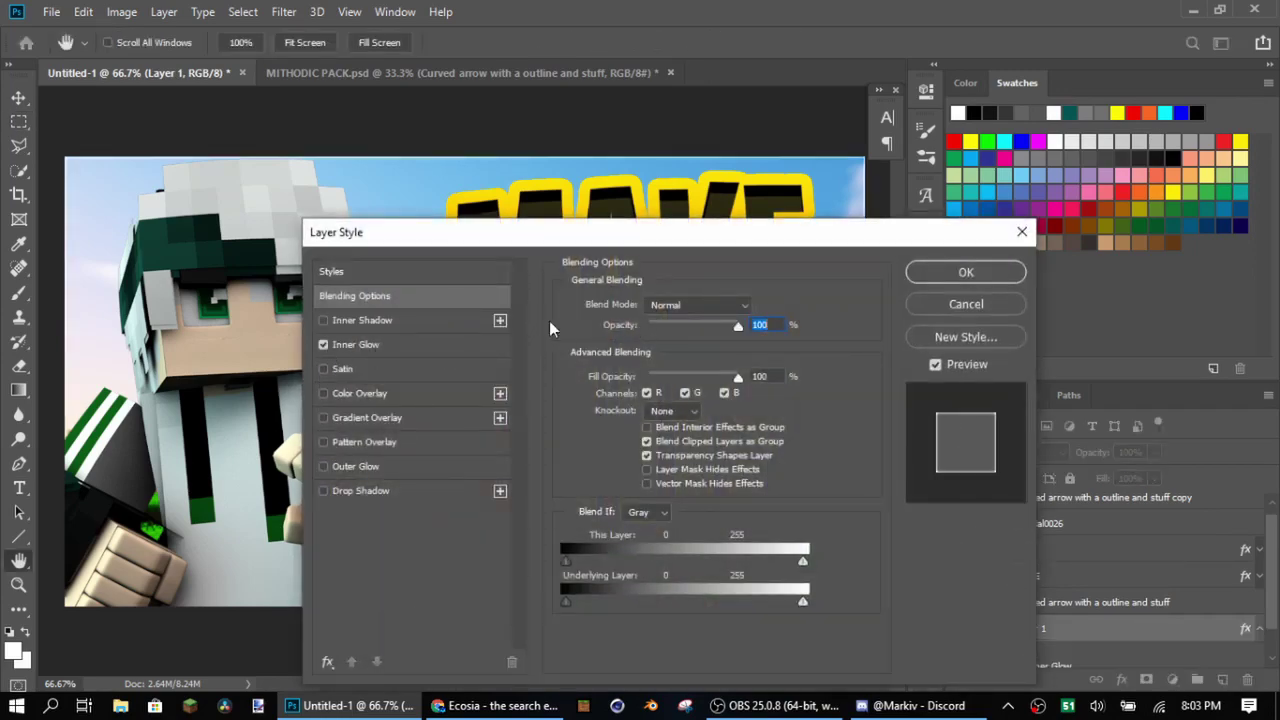
left_click(966, 274)
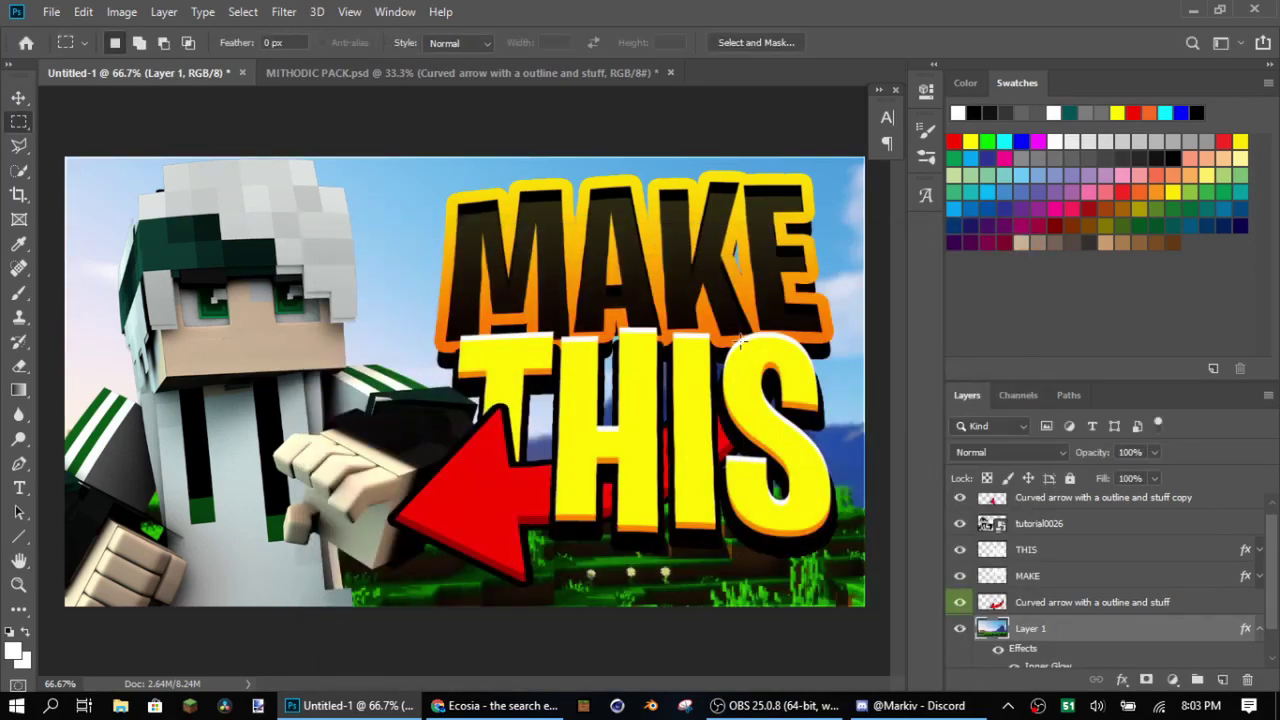
Switch to MITHODIC PACK.psd and examine the layers in the Borders group under Effects
left_click(372, 72)
scroll(1008, 616, "down", 2)
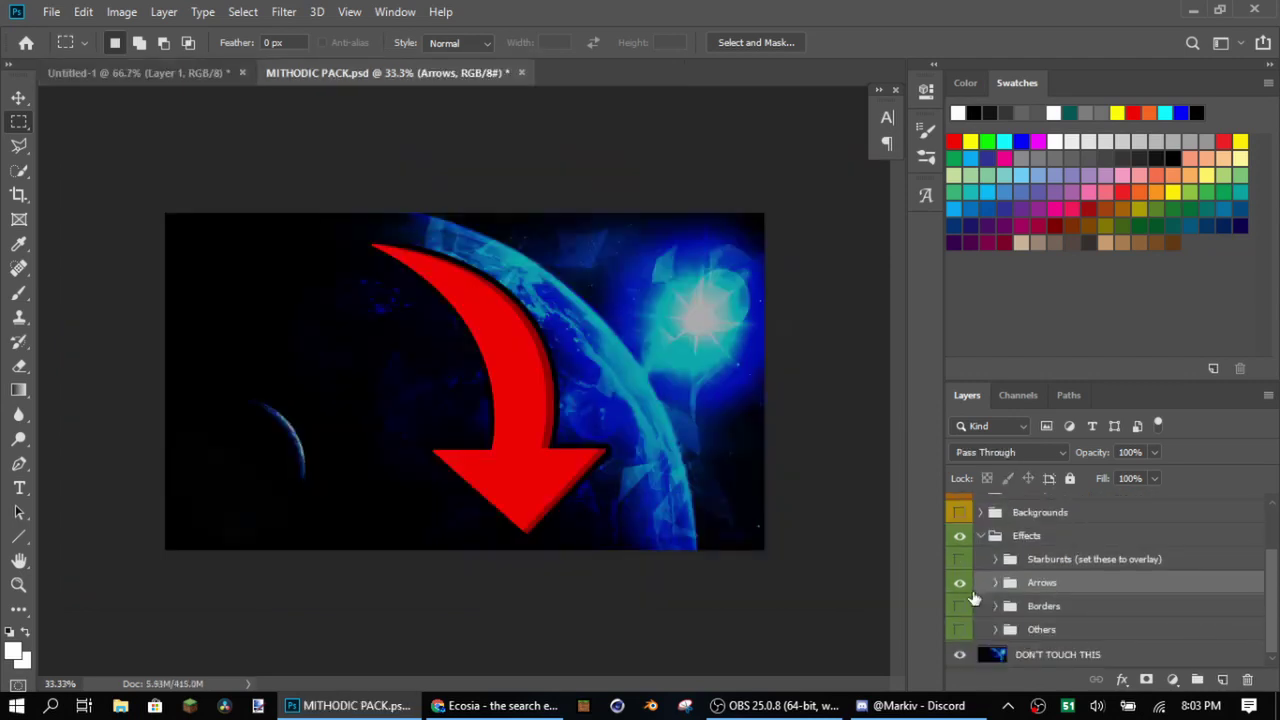
left_click(960, 606)
left_click(995, 606)
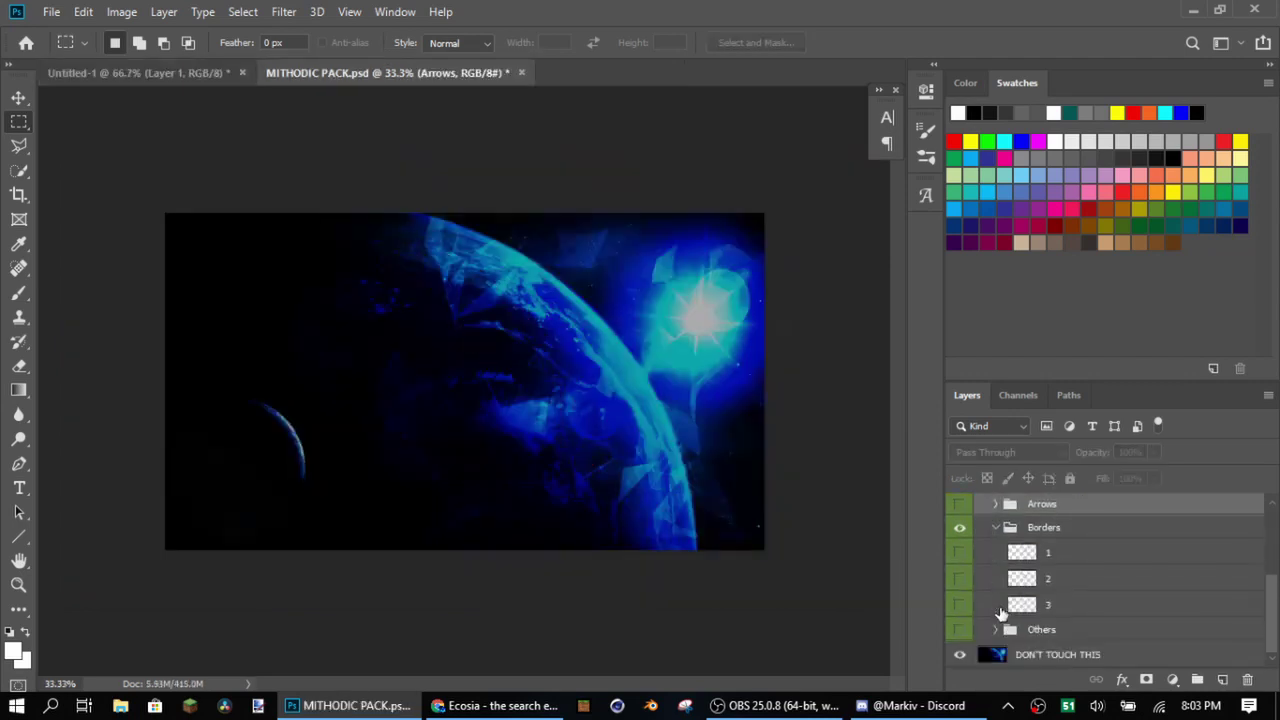
left_click(959, 553)
left_click(958, 555)
left_click(959, 552)
left_click(960, 553)
scroll(986, 545, "up", 2)
Copy the Inner Glow layer style from Layer 1 and paste it onto the character layer tutorial0026
left_click(990, 612)
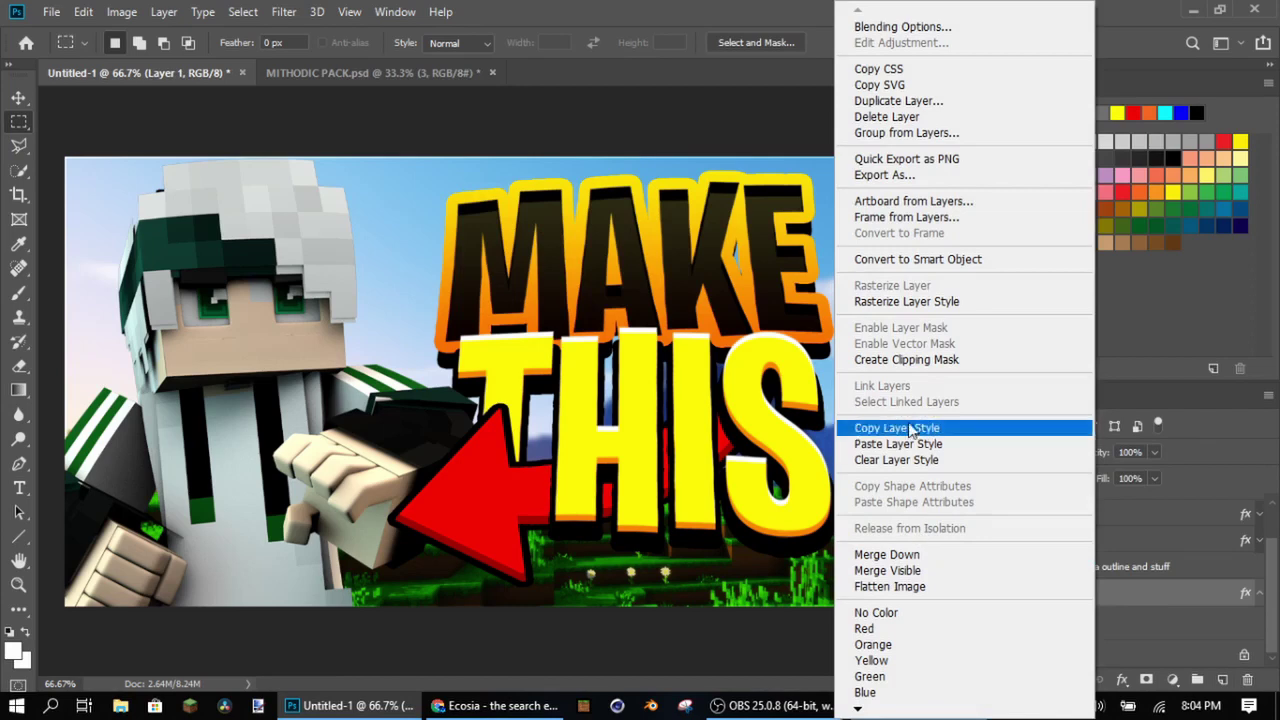
left_click(910, 428)
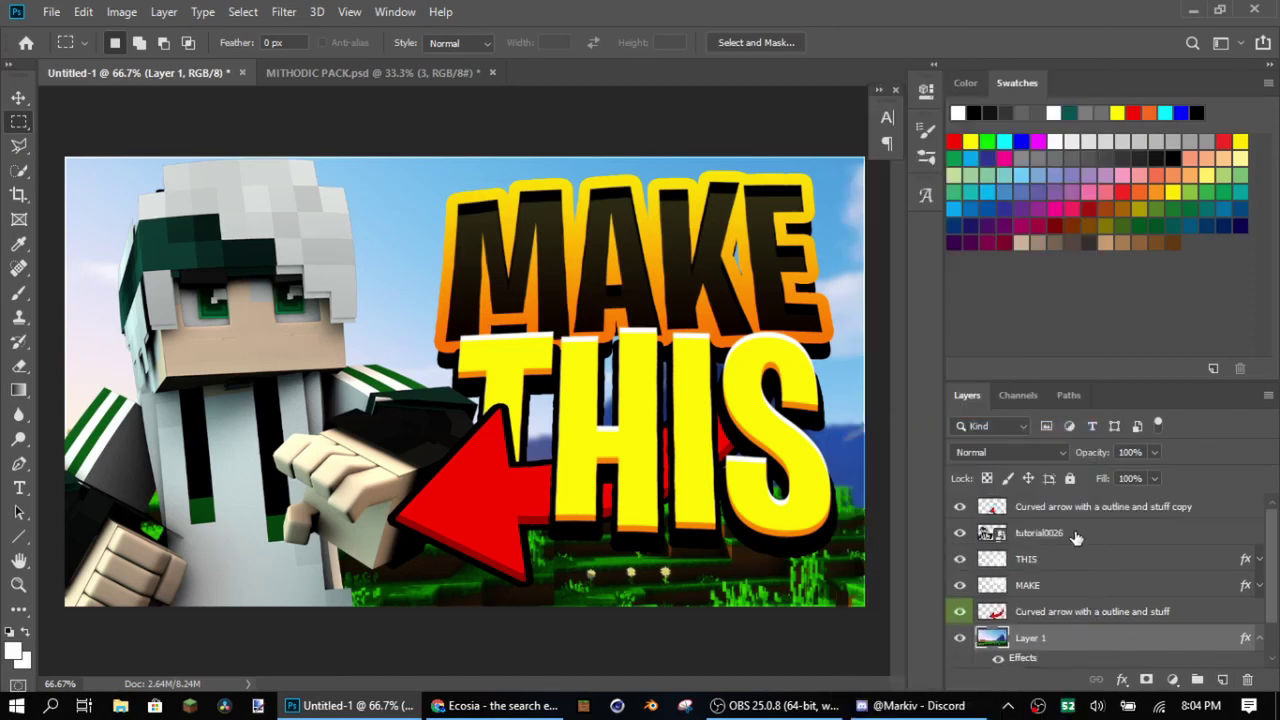
right_click(1078, 536)
left_click(850, 492)
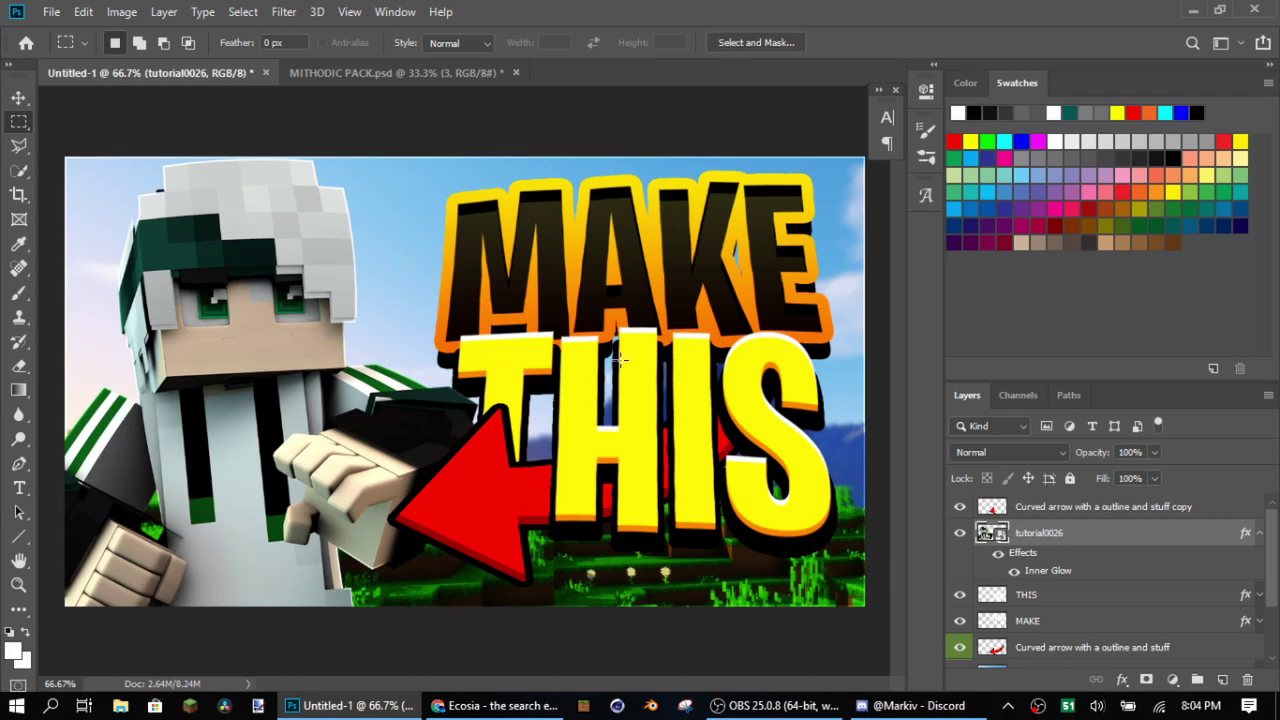
Copy the Blue starburst layer from the Starbursts group of MITHODIC PACK.psd into the Untitled-1 thumbnail
left_click(362, 74)
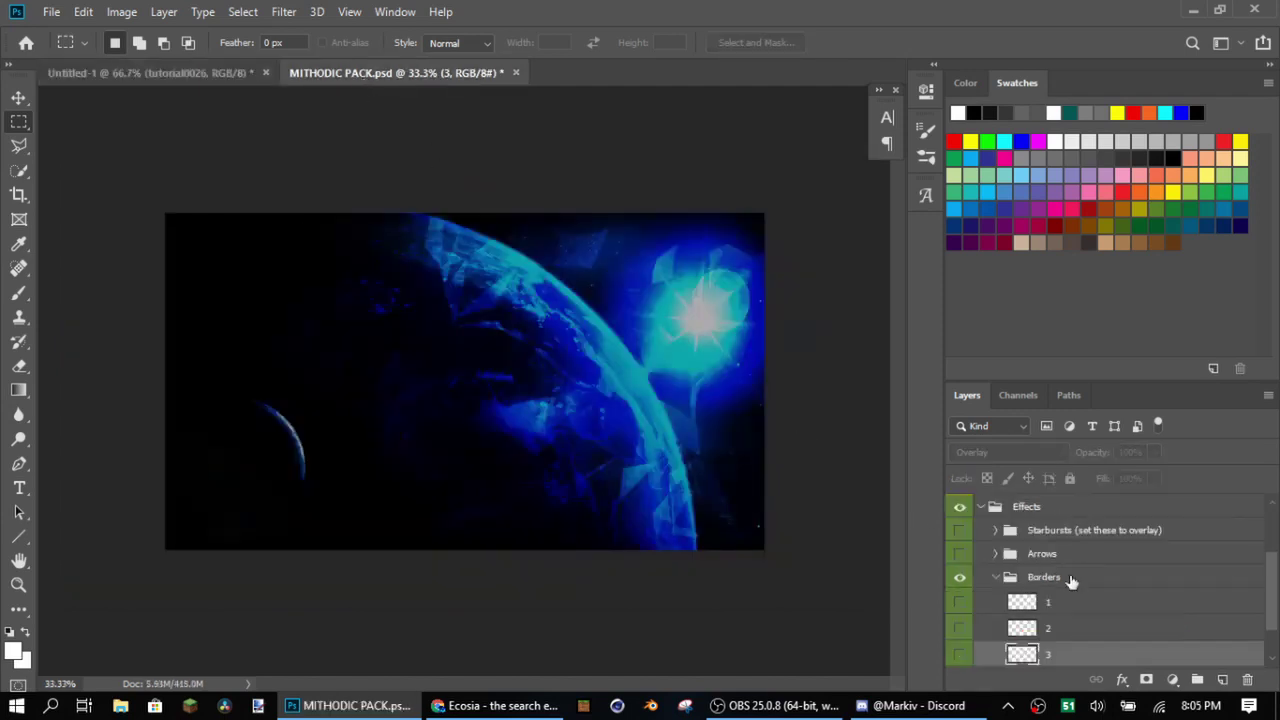
left_click(997, 581)
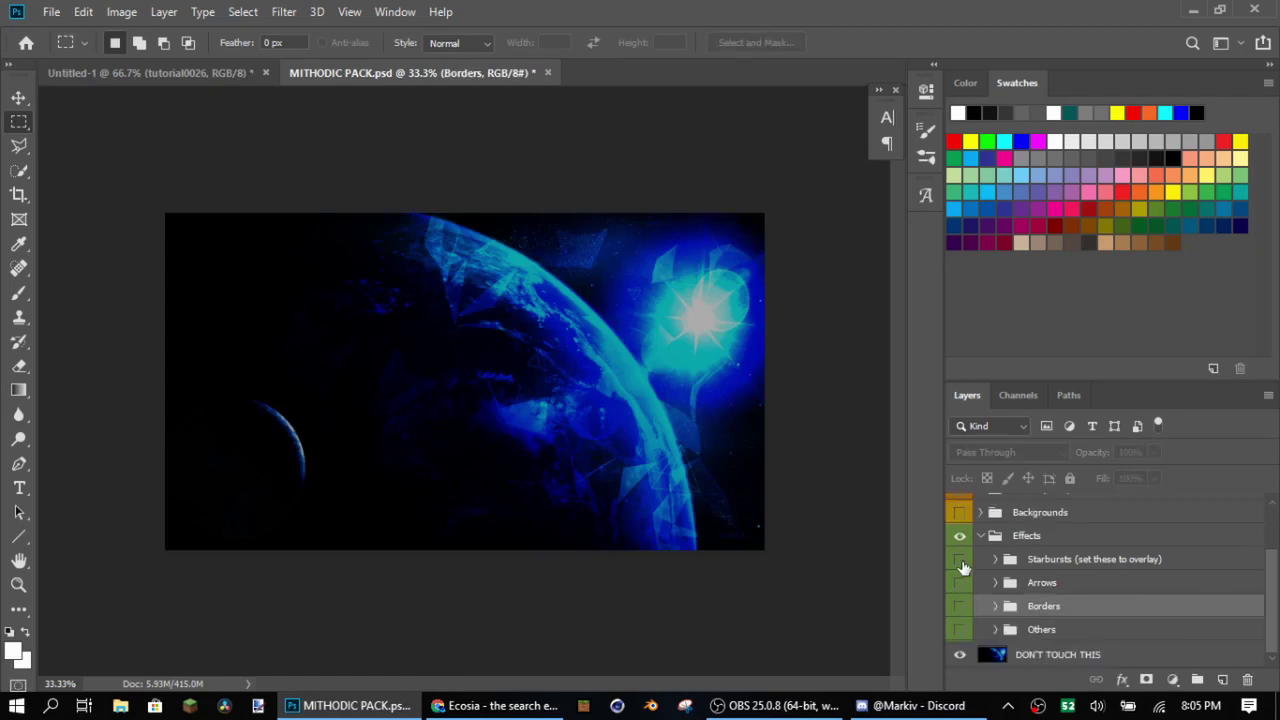
left_click(960, 566)
left_click(996, 566)
scroll(1000, 568, "down", 2)
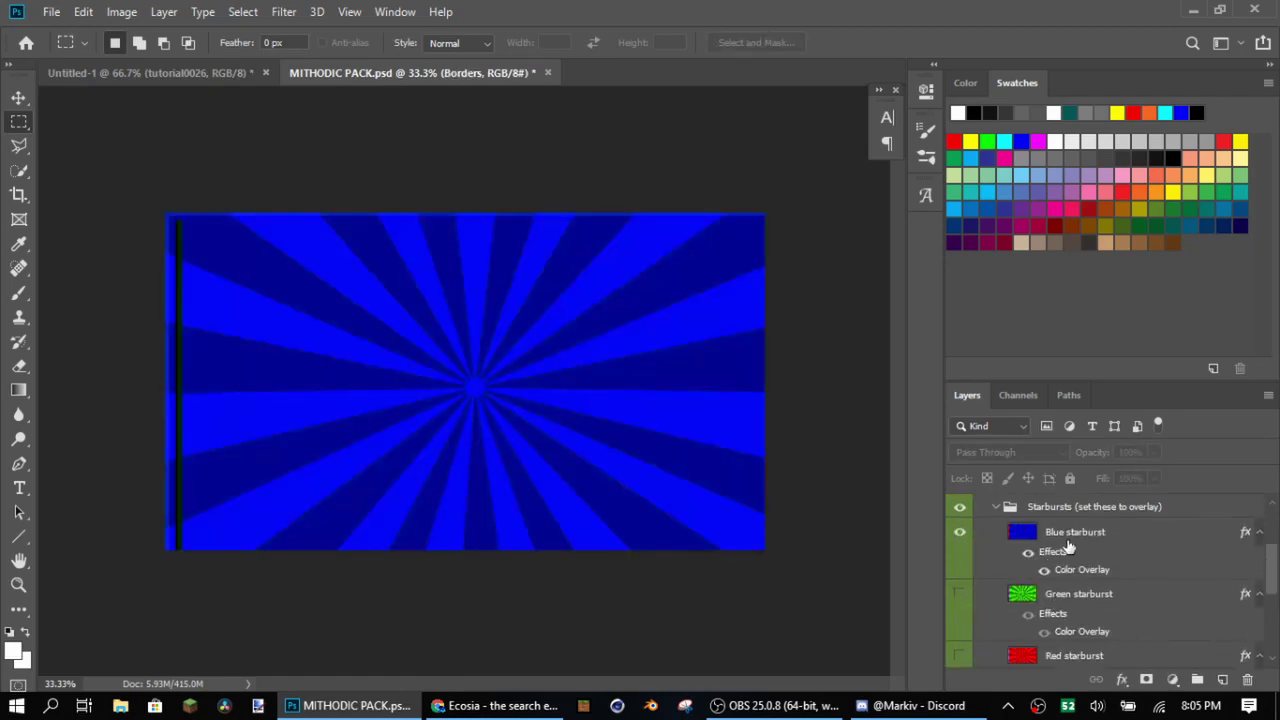
left_click(1044, 570)
left_click(1044, 570)
scroll(1045, 578, "up", 3)
left_click(1110, 617)
left_click(106, 73)
key("ctrl+v")
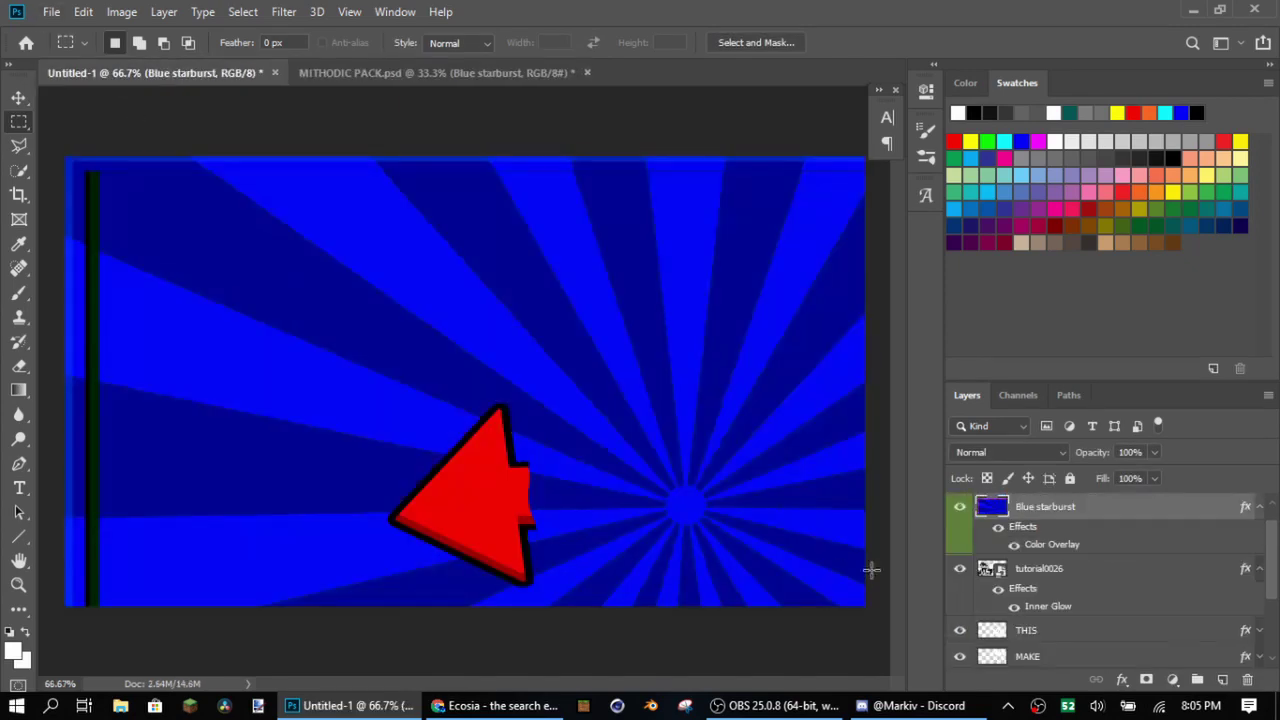
Shrink the Blue starburst, with its color overlay rasterized, to about the canvas height and move its layer directly below MAKE
key("ctrl+y")
key("ctrl+t")
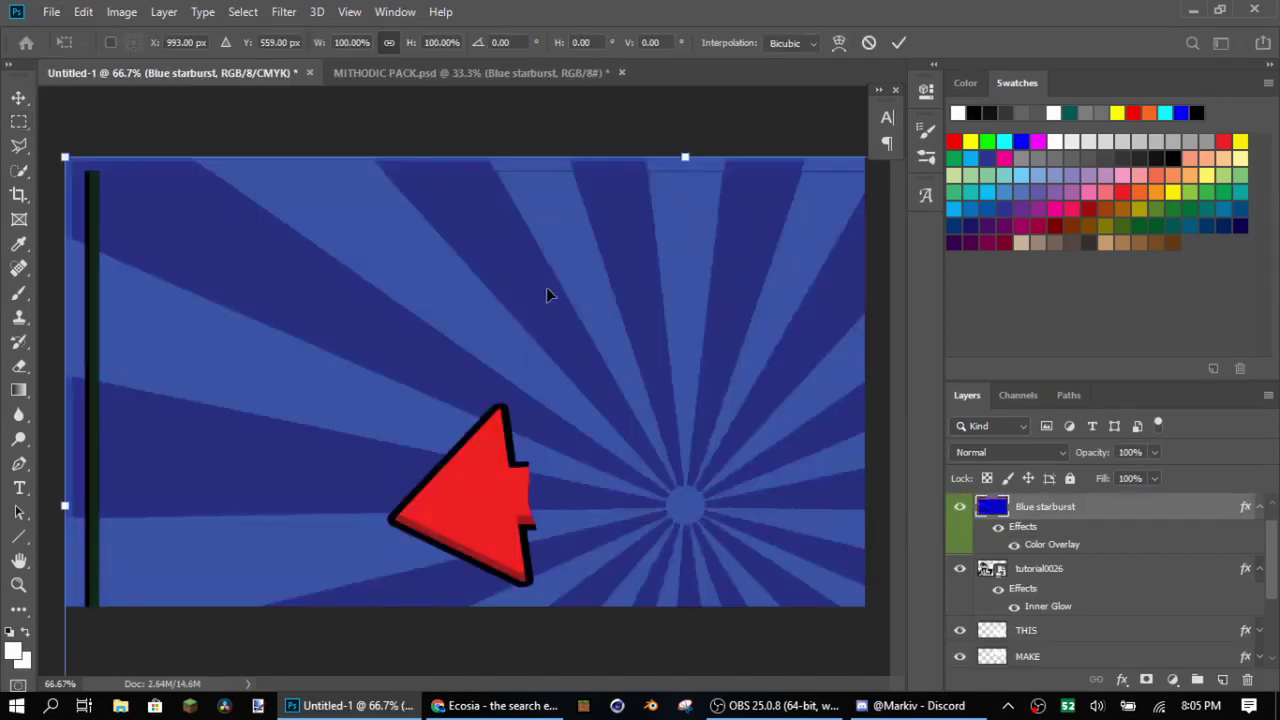
key("ctrl+y")
mouse_move(703, 155)
left_mouse_down()
mouse_move(705, 445)
mouse_move(700, 180)
left_mouse_up()
key("Return")
left_click_drag(1045, 506, 1058, 592)
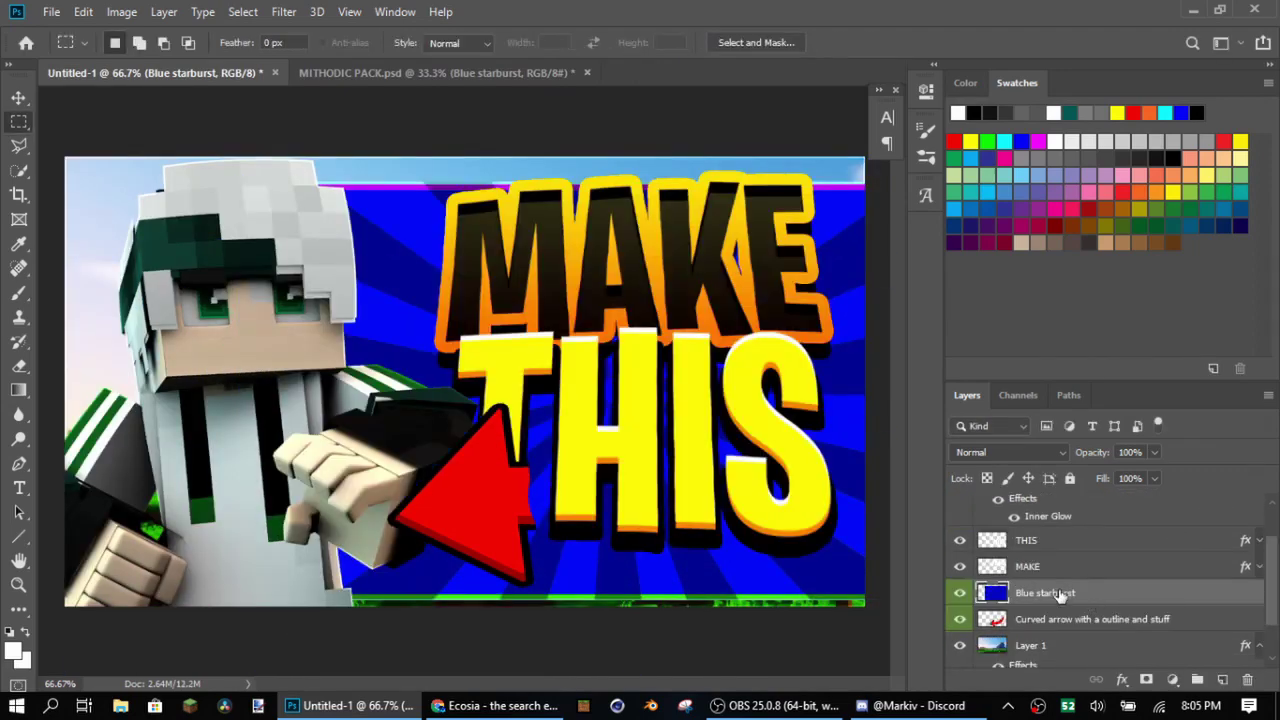
Set the Blue starburst's saturation to -100 and lightness to +29, and change its blend mode to Overlay
key("ctrl+u")
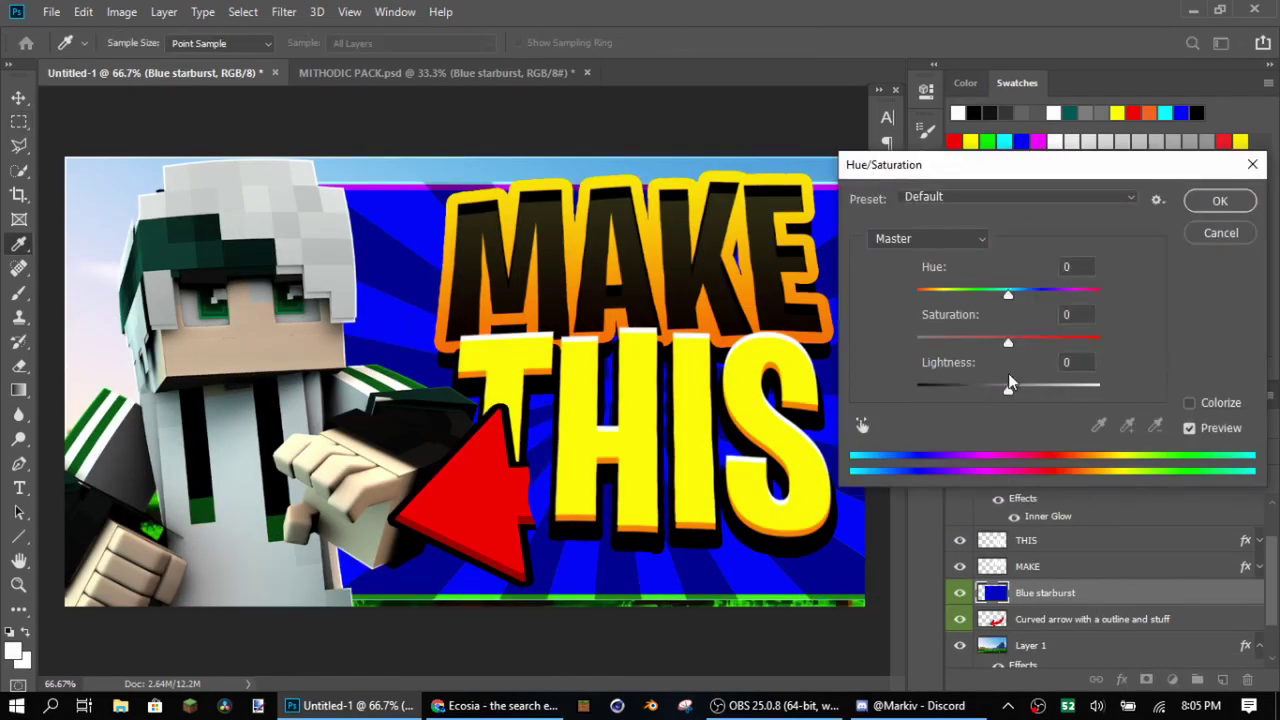
left_click_drag(1008, 343, 916, 343)
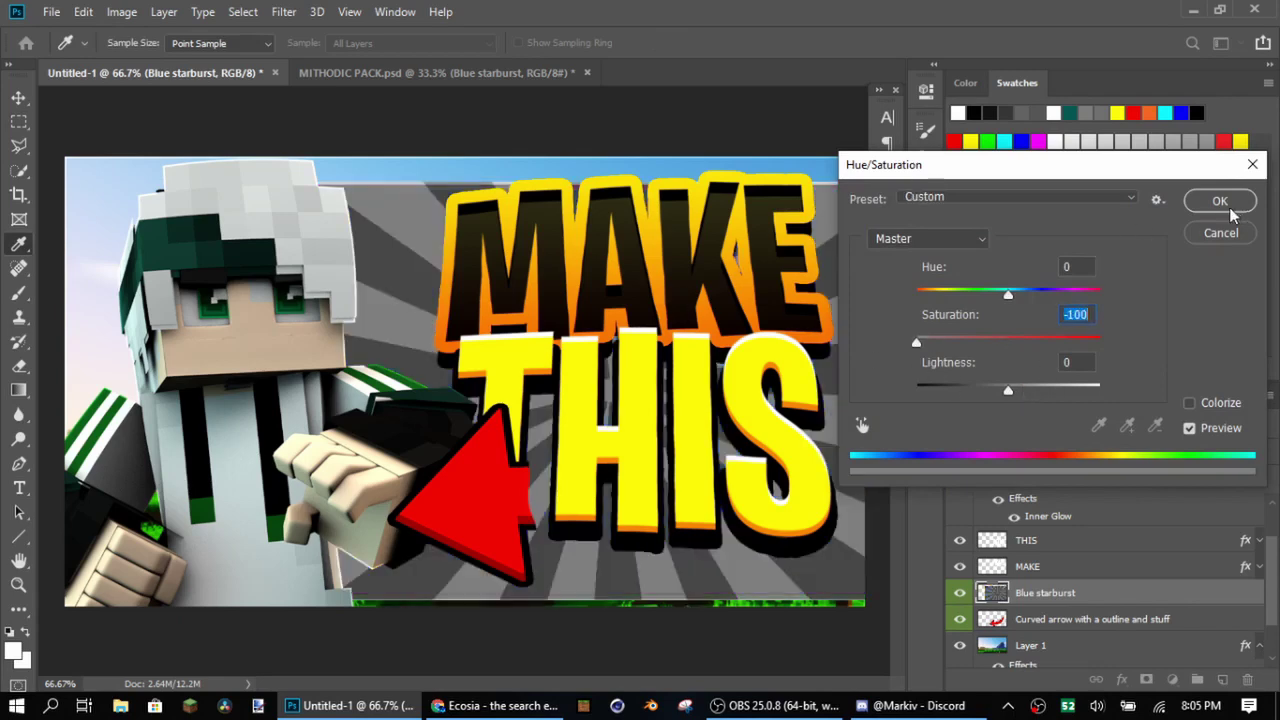
mouse_move(1053, 402)
left_mouse_down()
mouse_move(1068, 396)
mouse_move(1048, 396)
left_mouse_up()
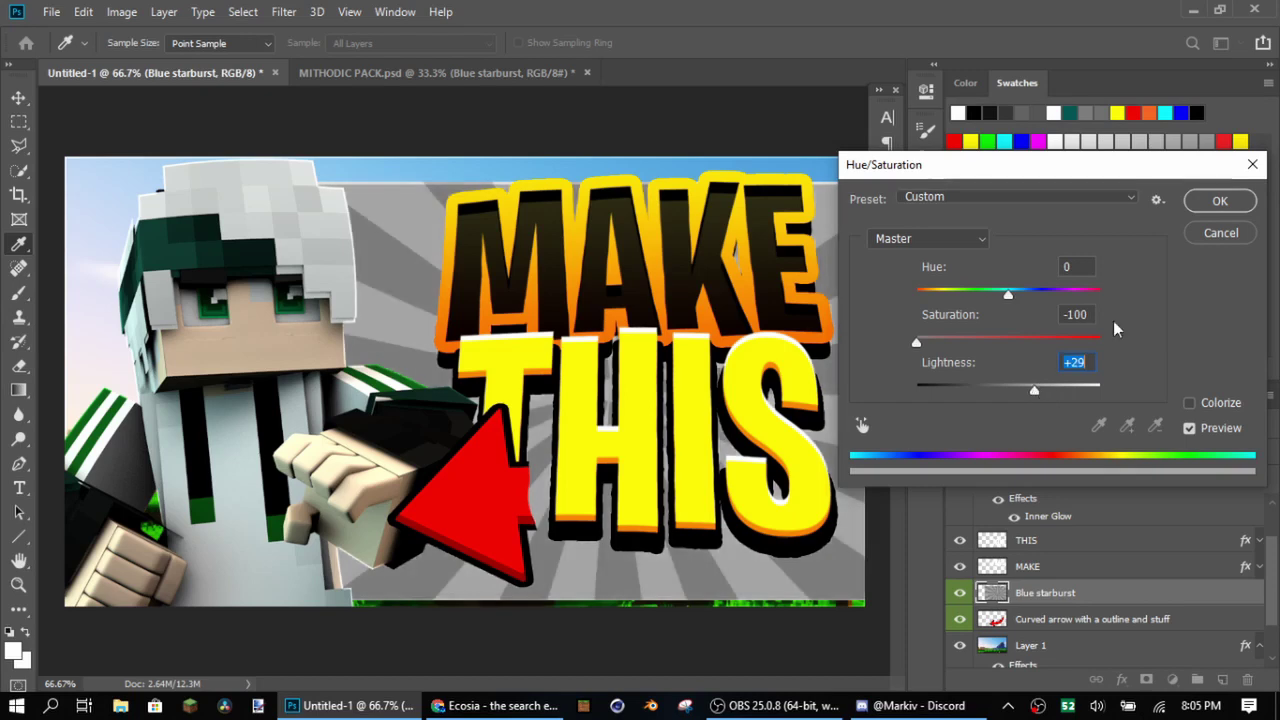
left_click(1220, 200)
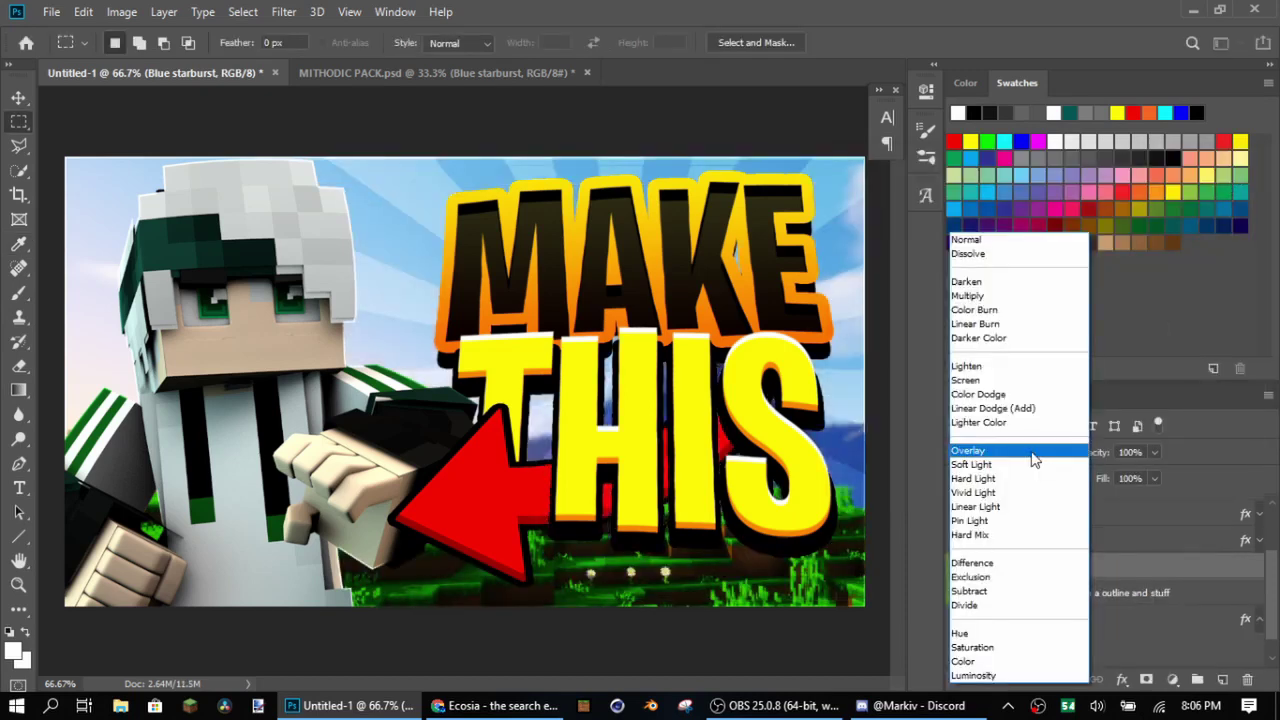
left_click(1032, 453)
Fade the outer parts of the starburst using a soft 168 px eraser with 0% hardness
left_click(19, 366)
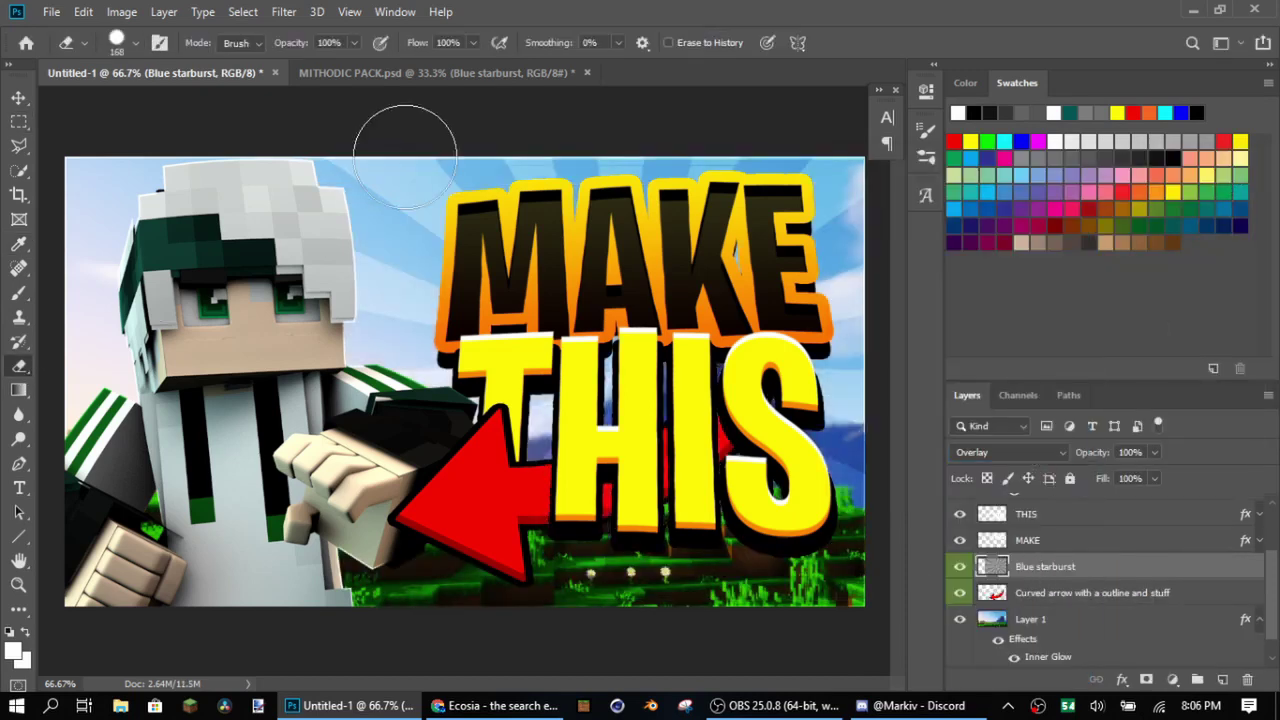
left_click(135, 42)
left_click_drag(138, 141, 53, 133)
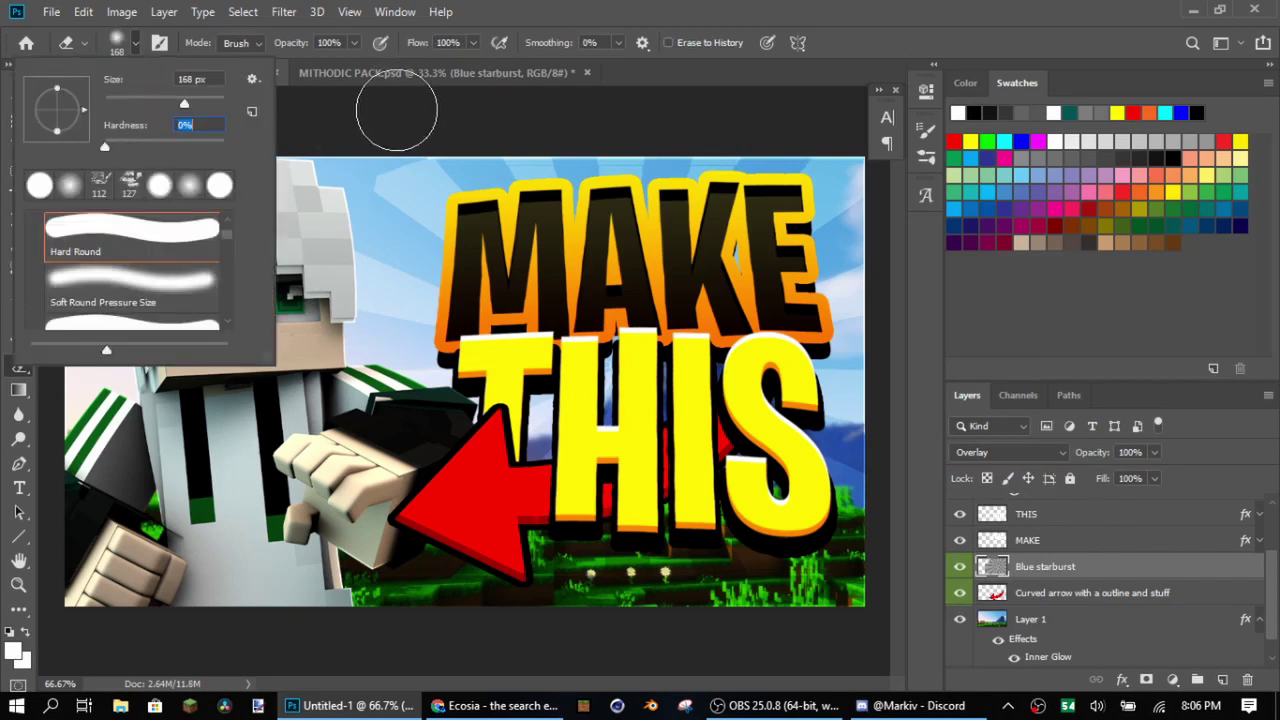
left_click(397, 111)
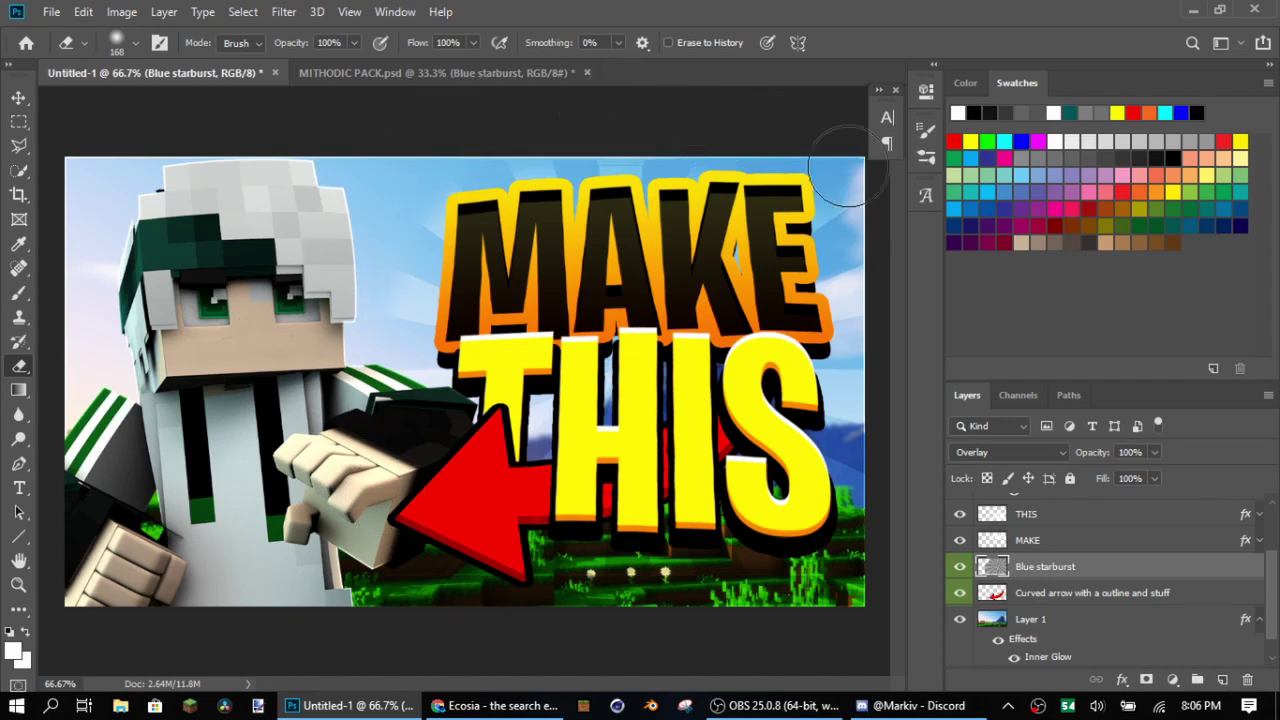
key("m")
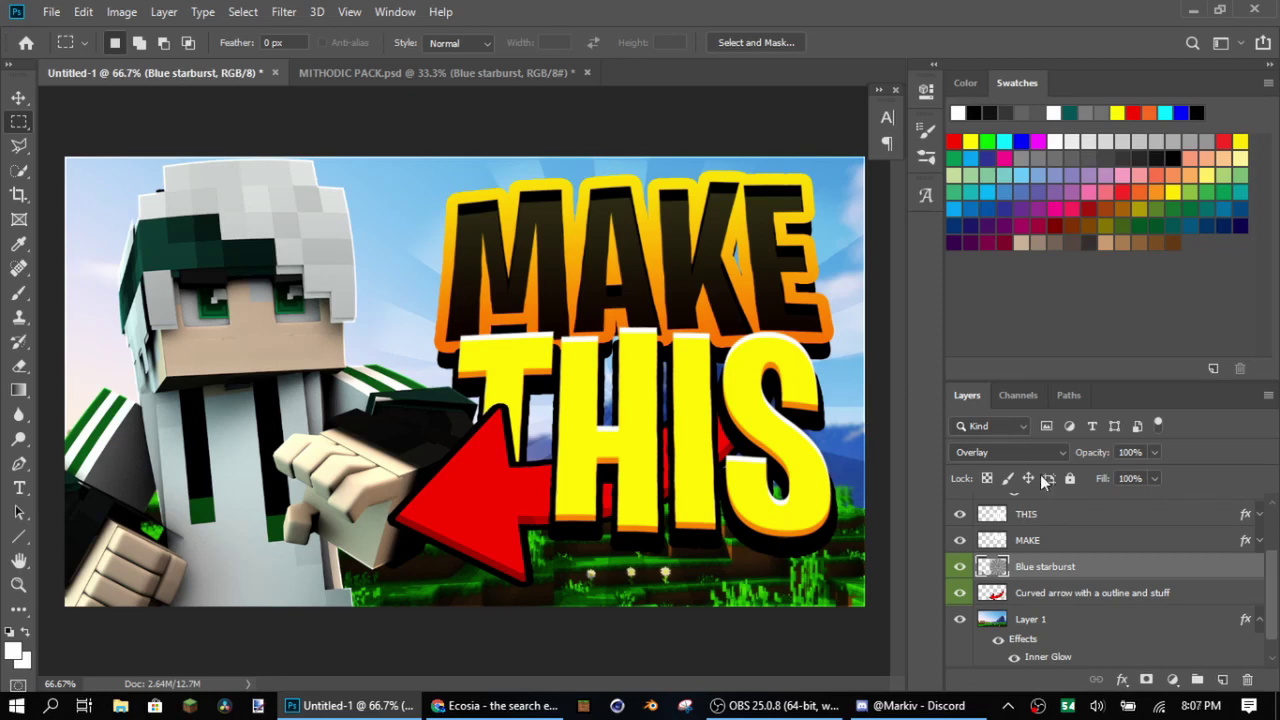
Save the finished thumbnail as tutorial.psd
scroll(1190, 605, "up", 3)
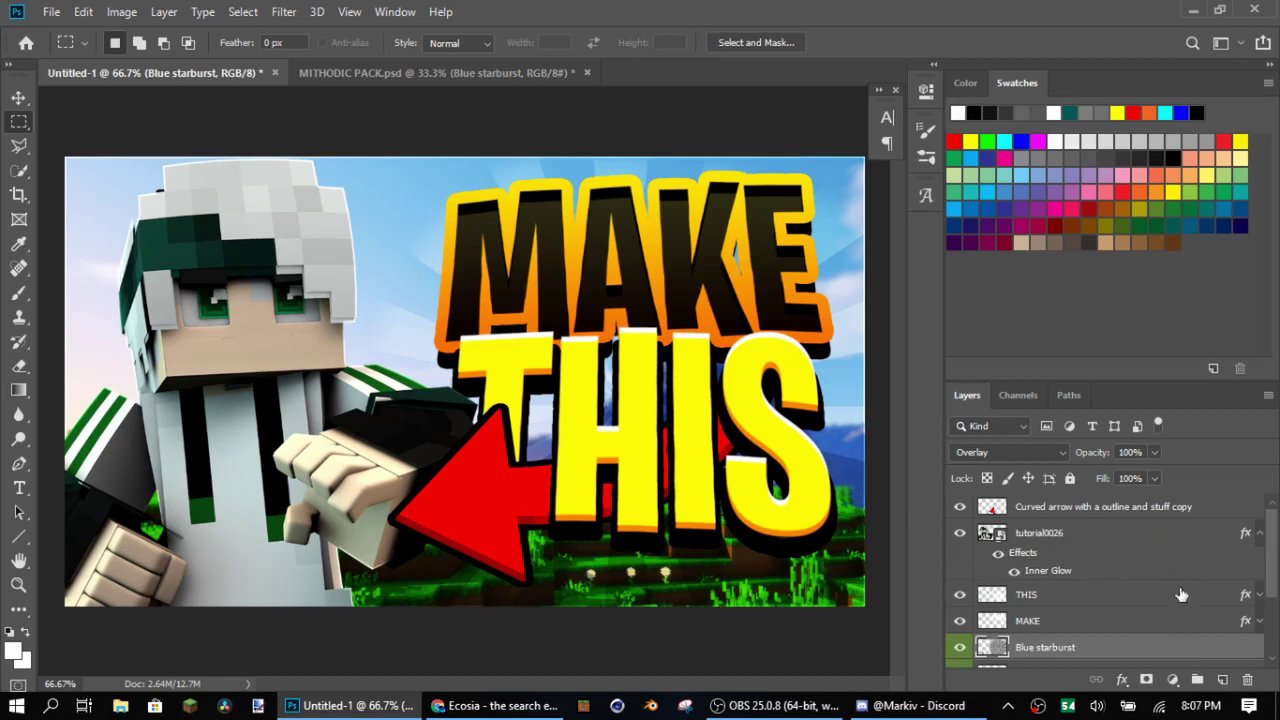
scroll(1181, 595, "down", 1)
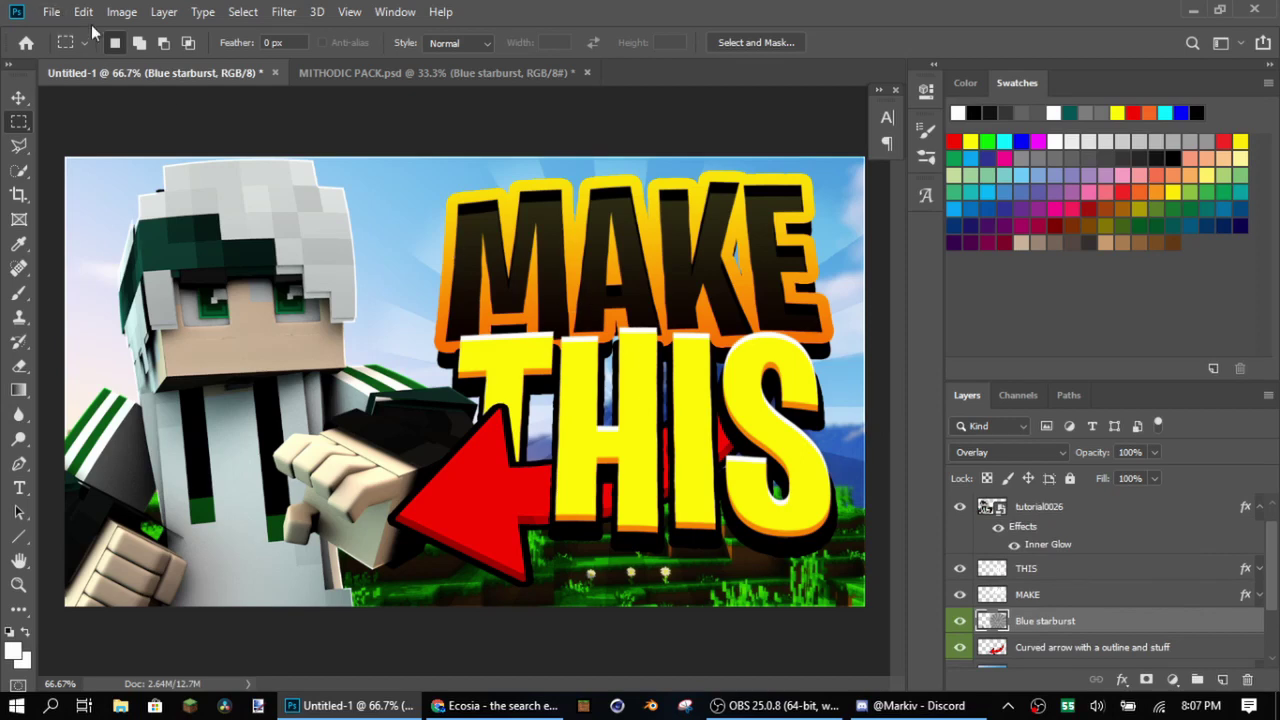
left_click(45, 11)
left_click(60, 200)
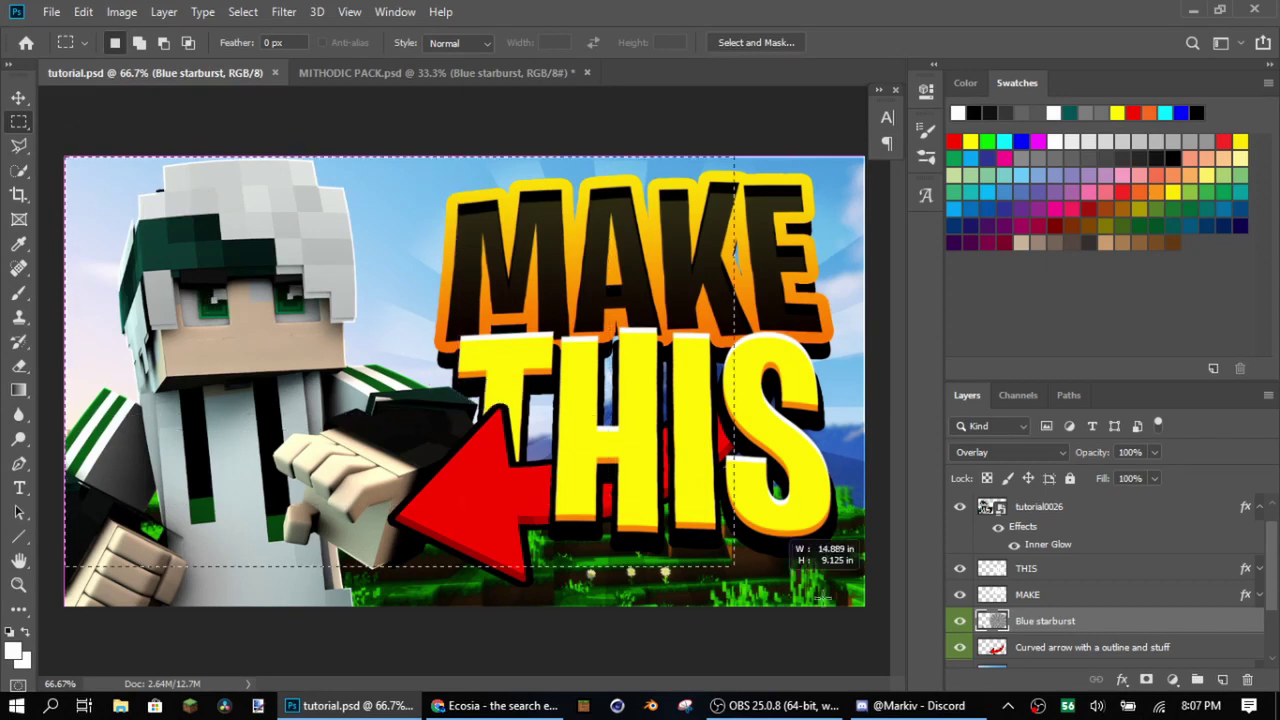
left_click_drag(880, 638, 569, 531)
left_click_drag(210, 220, 897, 603)
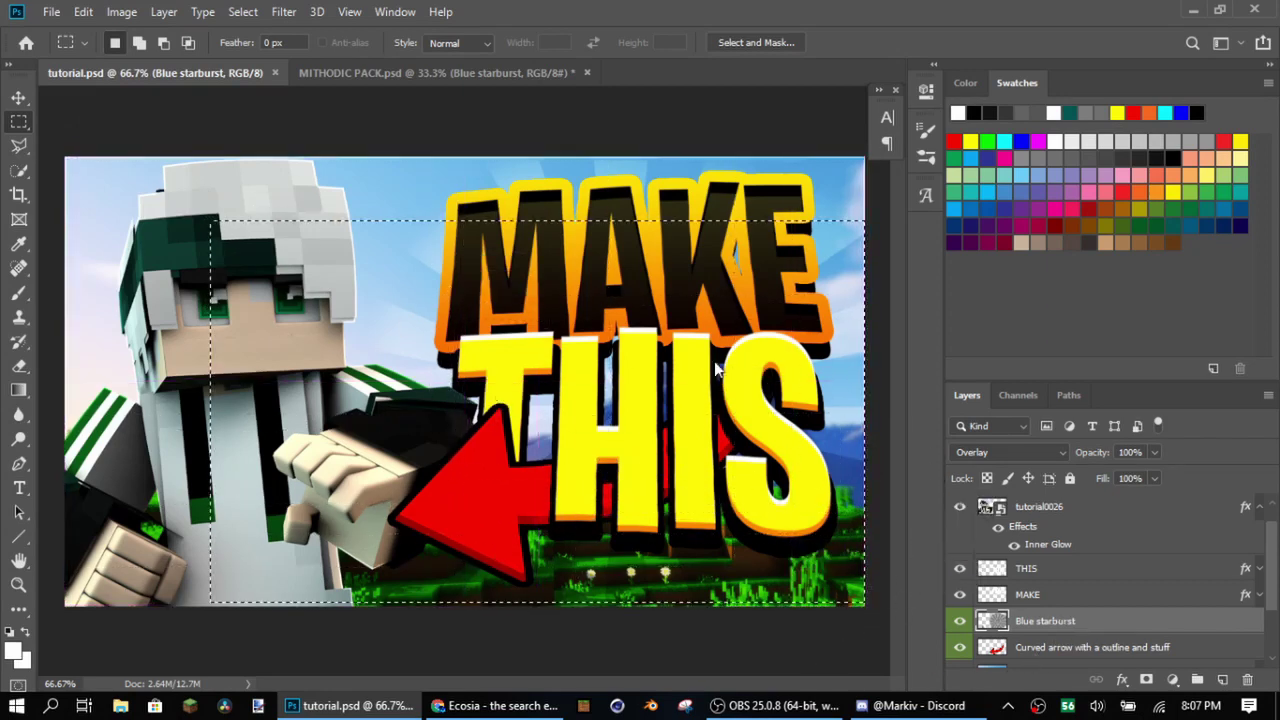
left_click(687, 317)
left_click_drag(405, 151, 760, 566)
left_click(856, 599)
Hide the Blue starburst layer to compare the thumbnail without the effect
left_click(960, 621)
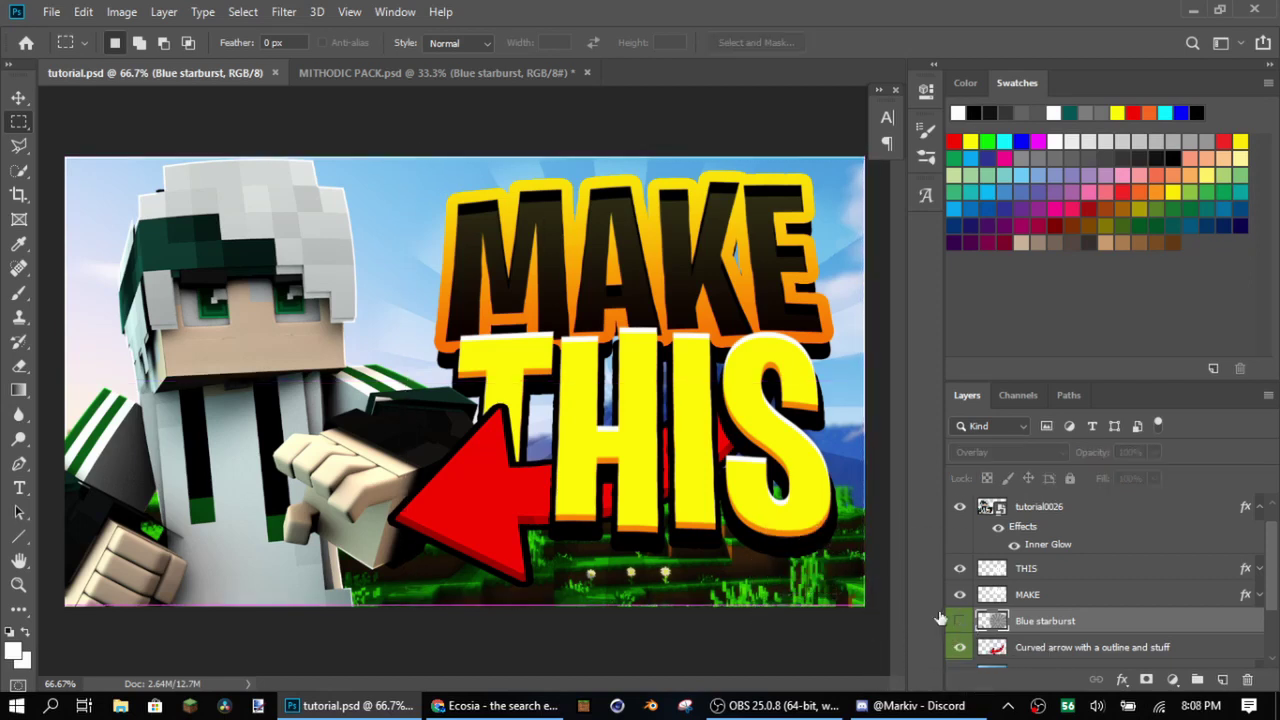